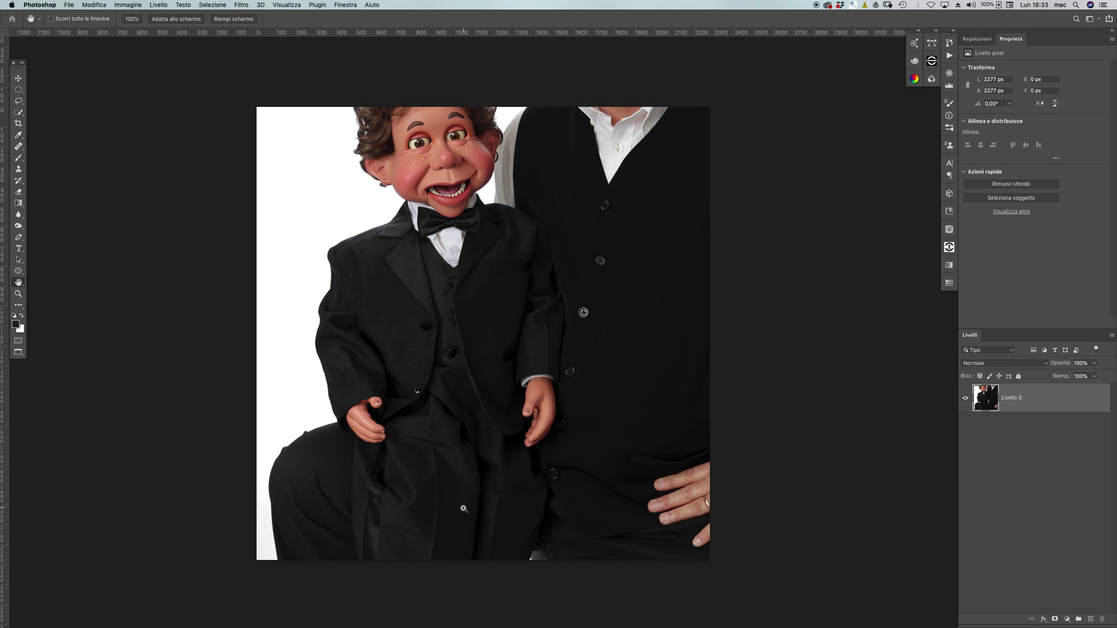
Step: Examine the dark fabric of the puppet's suit up close and in the full photo for moiré
scroll(483, 509, "up", 5)
scroll(456, 521, "down", 5)
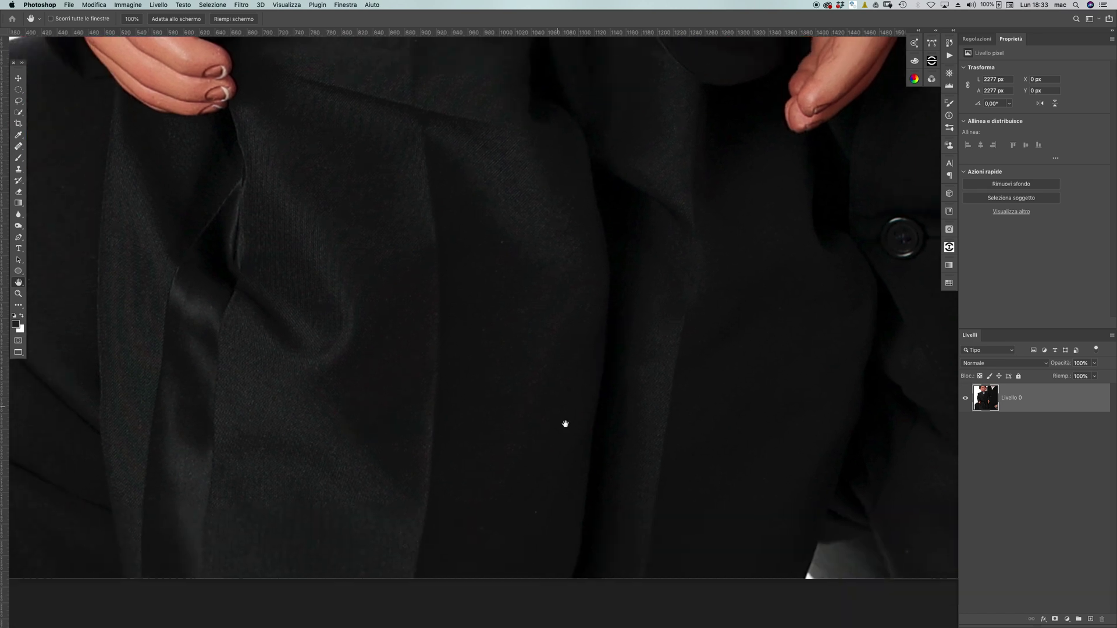
scroll(473, 419, "right", 5)
scroll(473, 419, "up", 3)
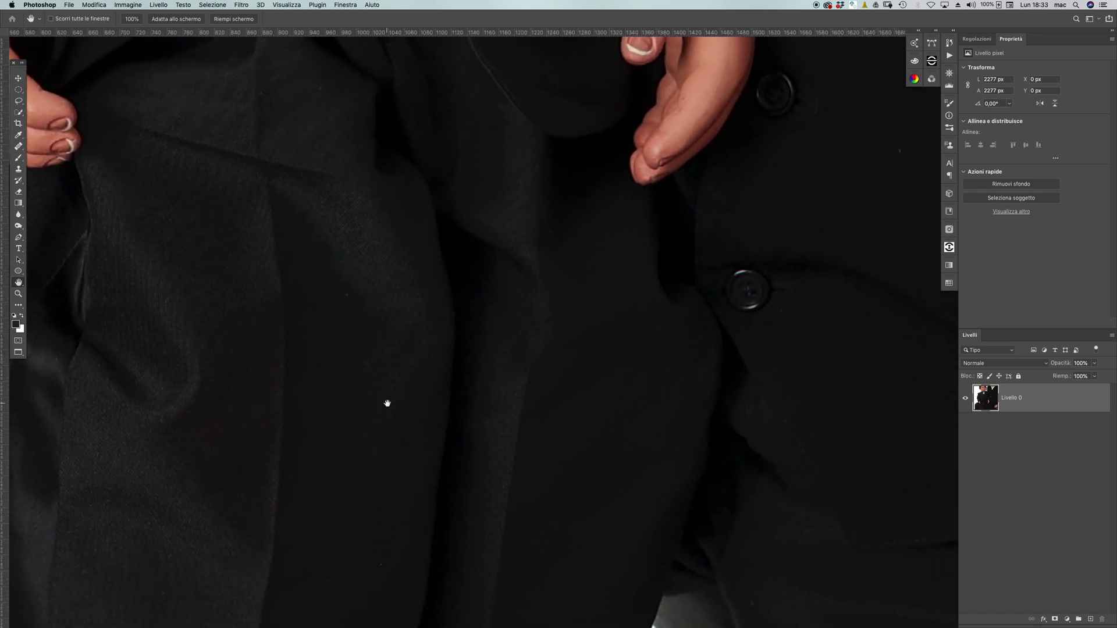
scroll(387, 403, "up", 10)
scroll(387, 403, "left", 4)
scroll(407, 442, "up", 2)
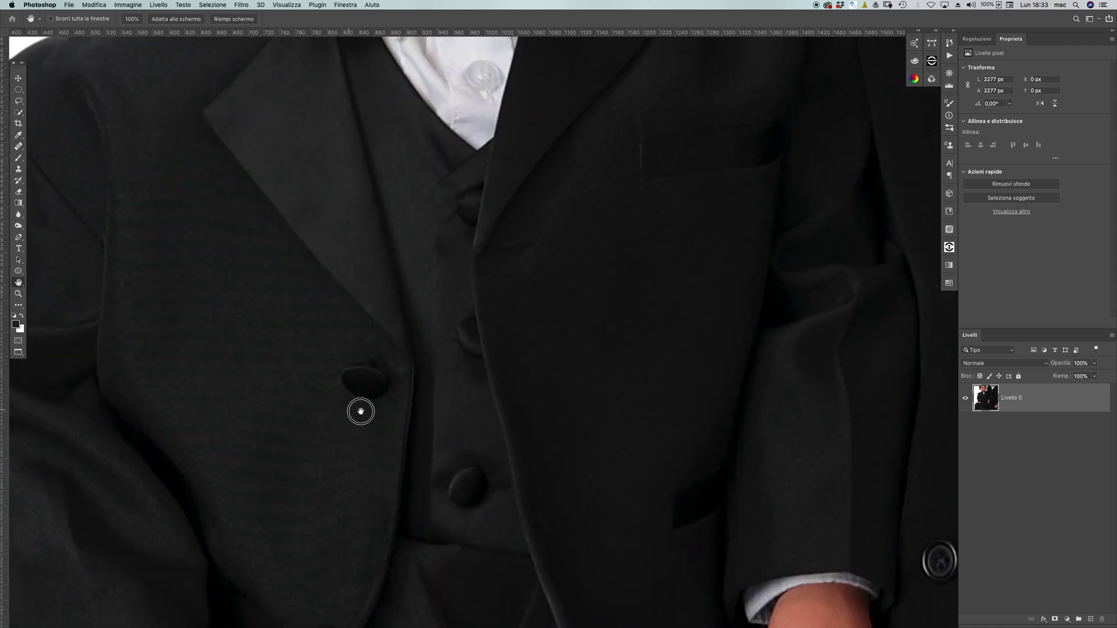
scroll(361, 407, "left", 6)
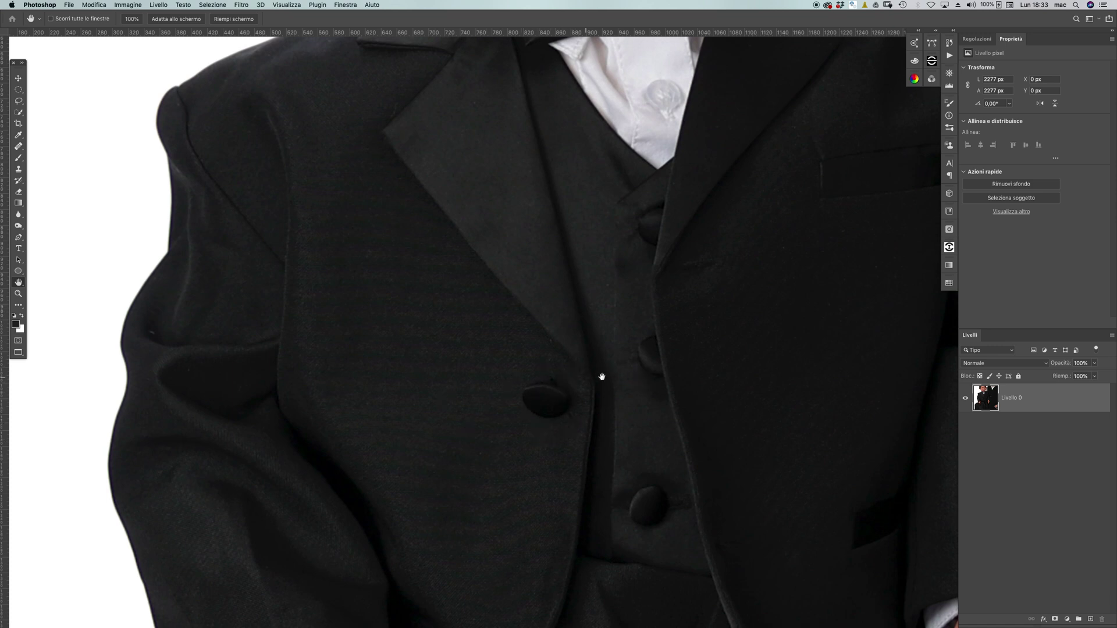
scroll(558, 421, "down", 2)
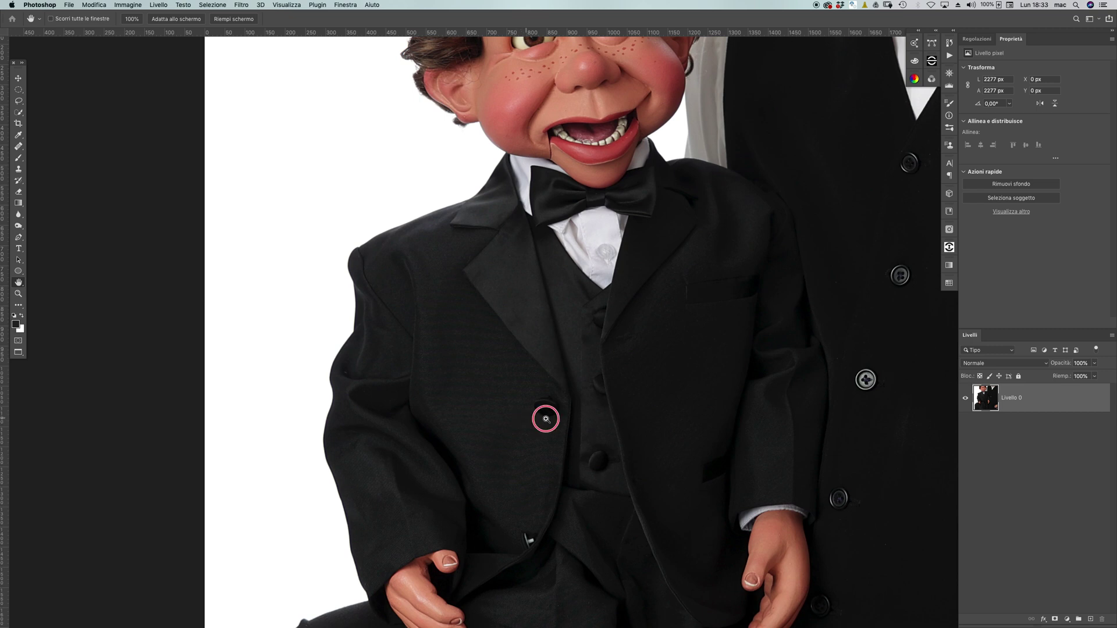
scroll(542, 414, "up", 2)
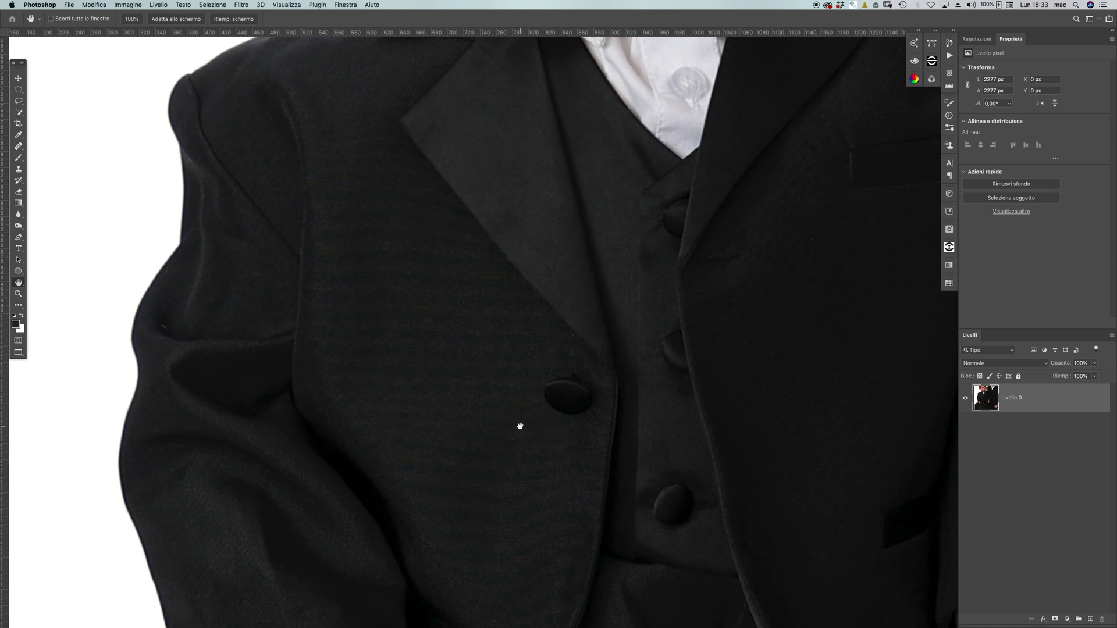
key("super+minus")
key("super+minus")
key("super+minus")
key("super+minus")
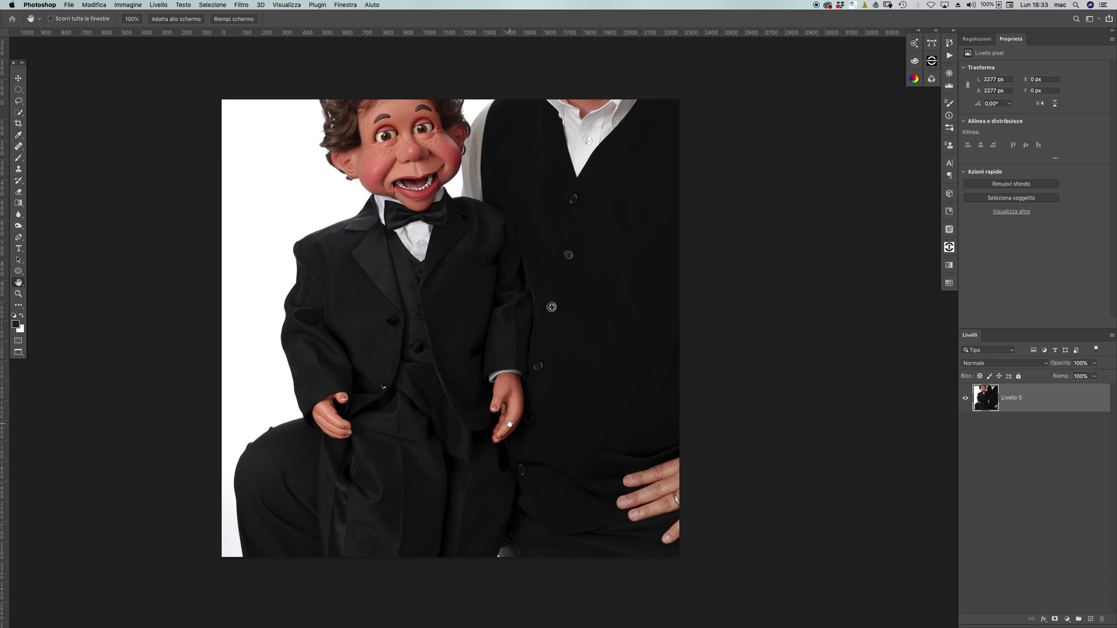
scroll(390, 363, "up", 2)
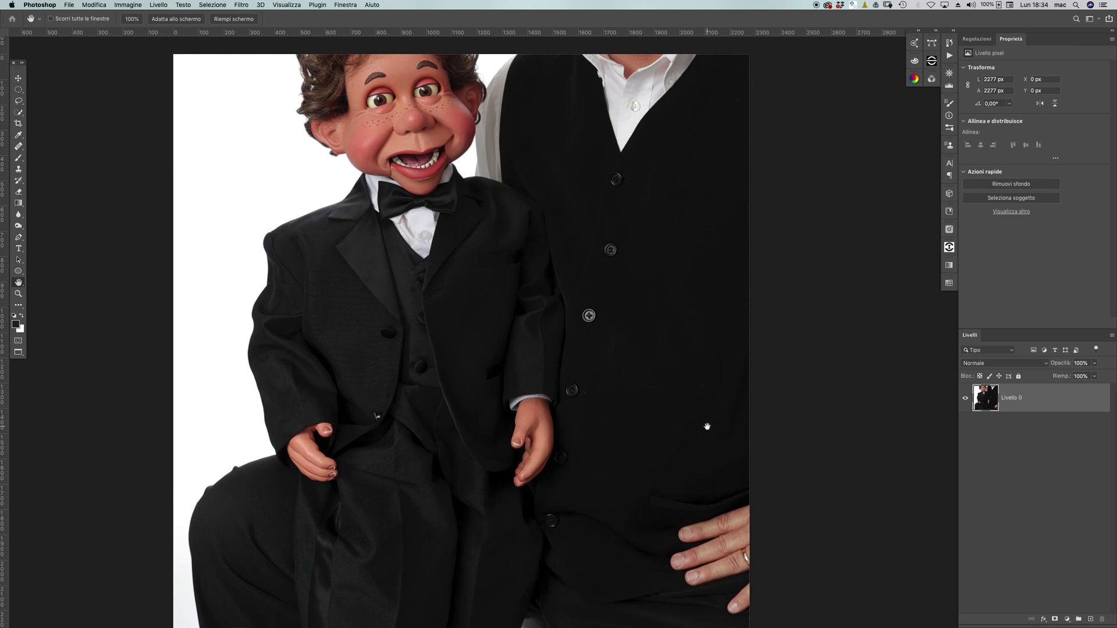
Step: Duplicate the photo layer twice and rename the topmost copy as Color
key("super+j")
key("super+j")
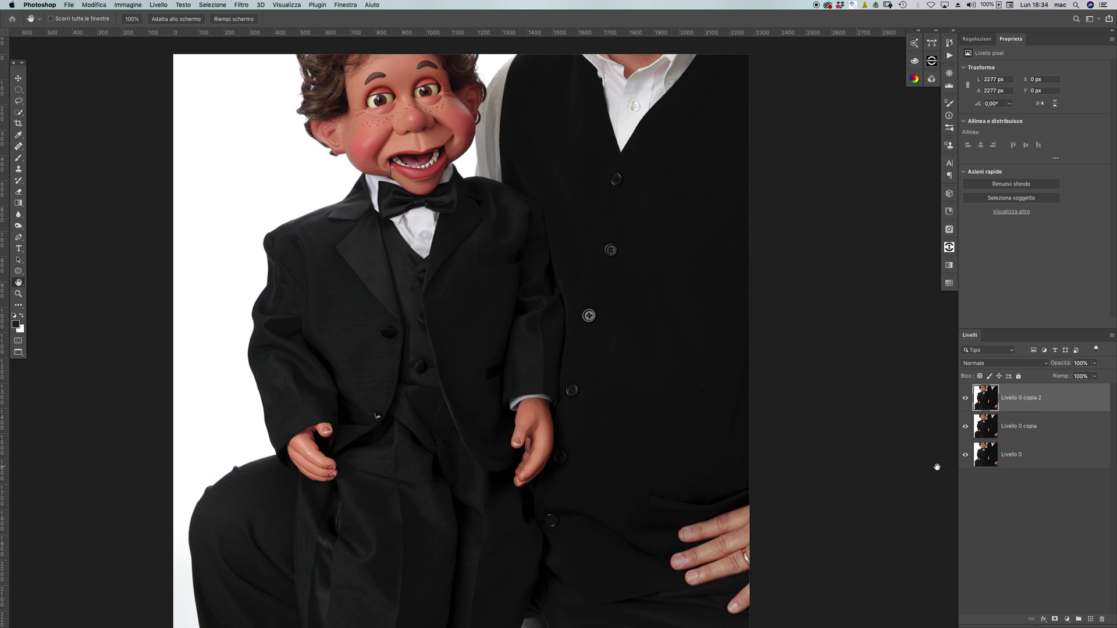
double_click(1026, 398)
type("Color")
key("Return")
Step: Convert the Color layer to a smart object and open the Camera Raw filter on it
right_click(1043, 402)
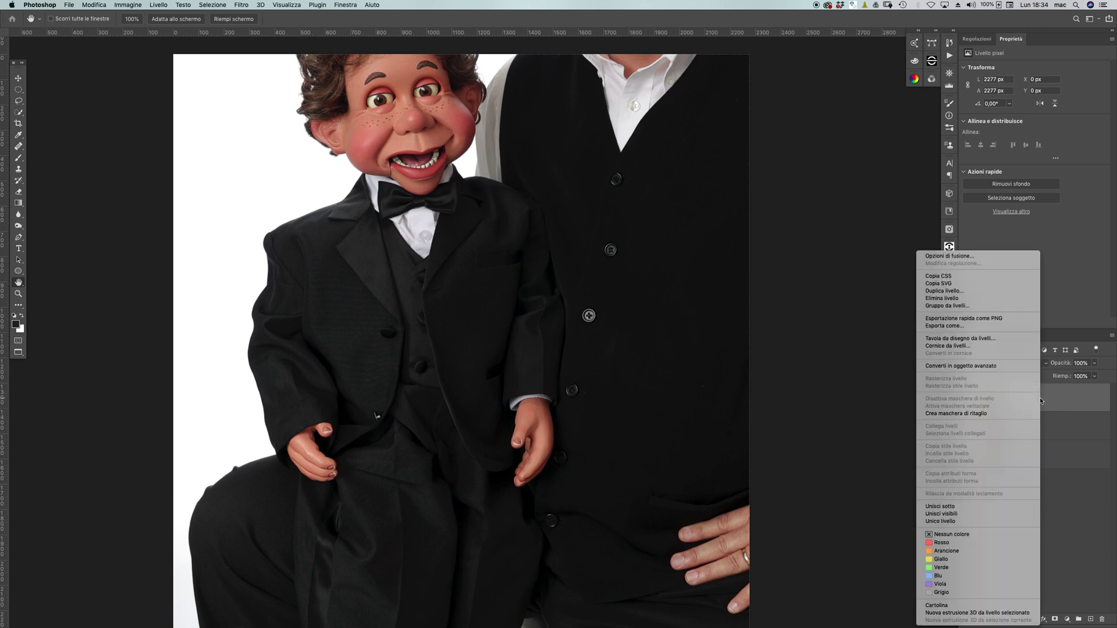
left_click(999, 367)
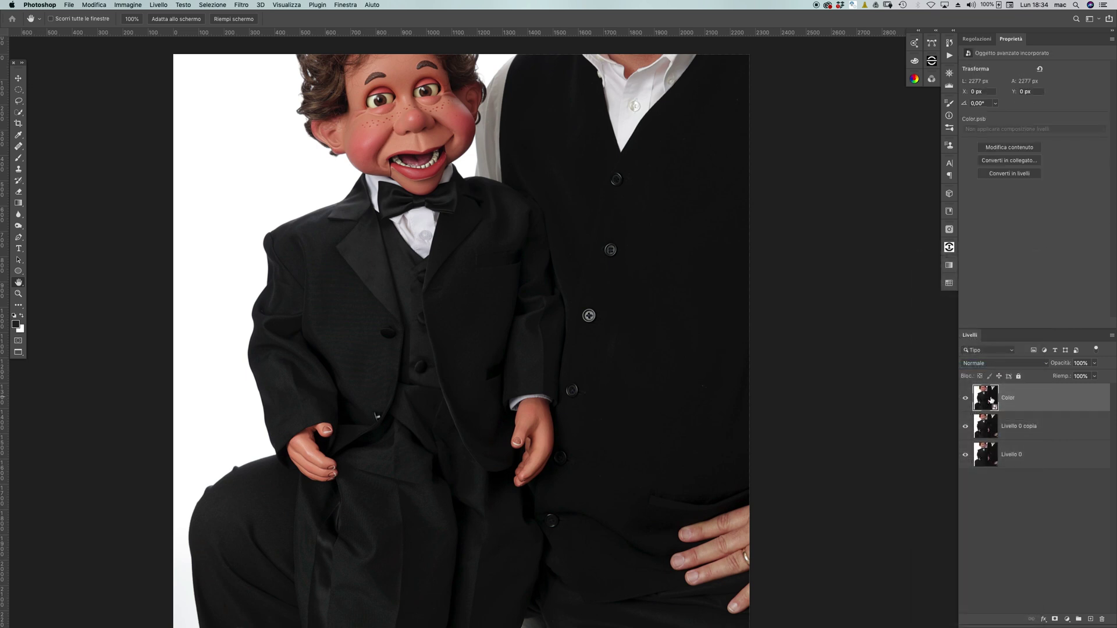
left_click(241, 5)
left_click(278, 73)
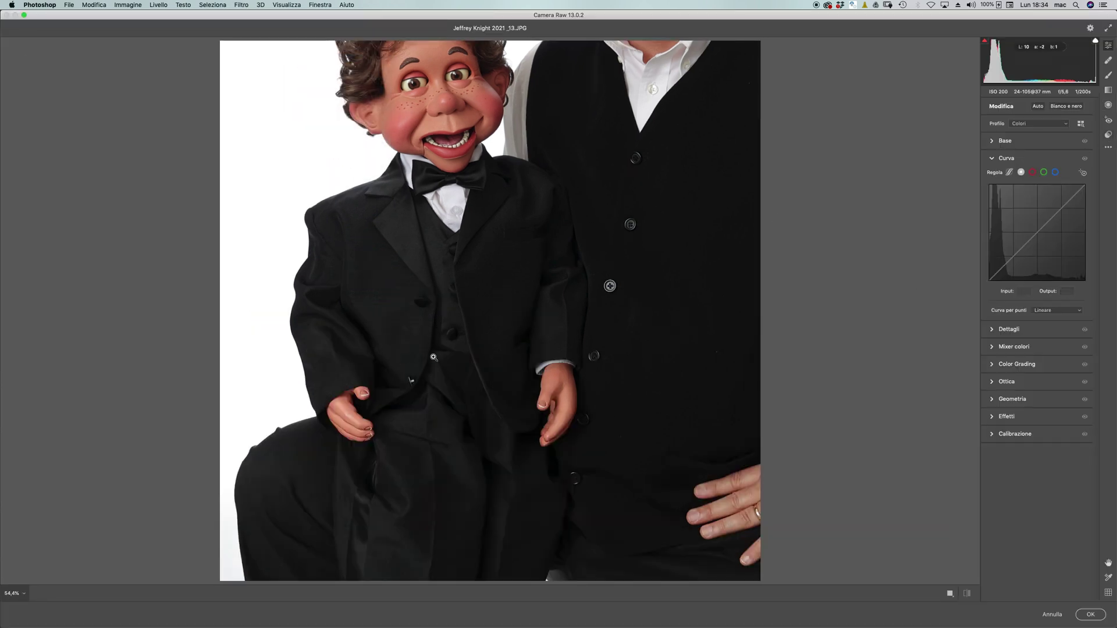
Step: Paint an adjustment brush mask over the puppet's suit and trousers with the mask overlay shown, then hide the overlay
left_click(1108, 75)
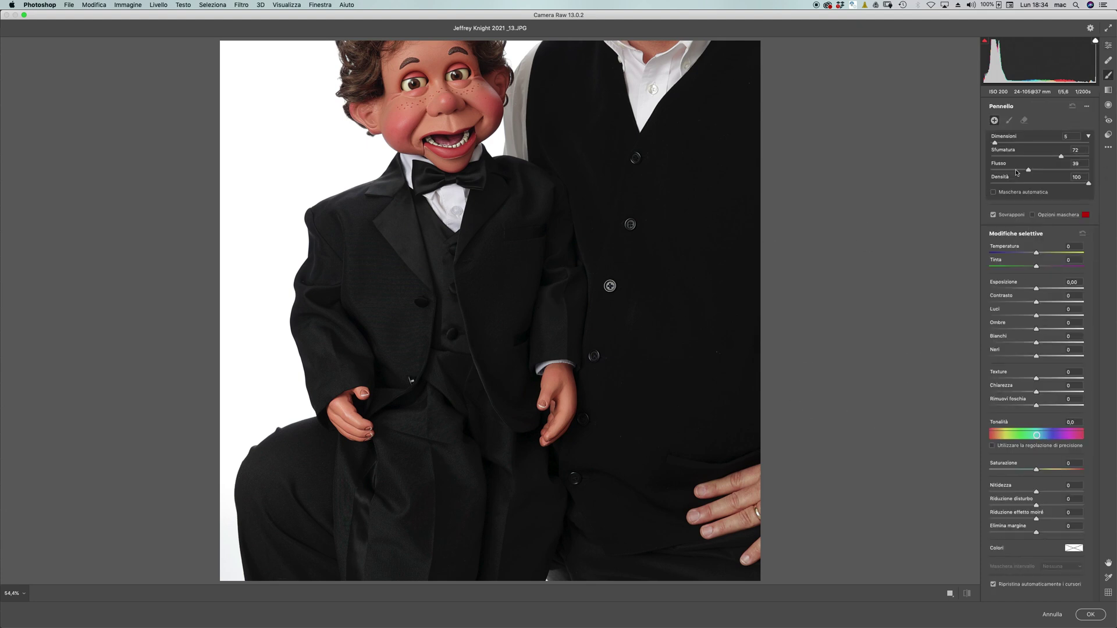
left_click(1033, 215)
mouse_move(366, 256)
left_mouse_down()
mouse_move(372, 267)
mouse_move(379, 233)
mouse_move(363, 218)
mouse_move(356, 237)
mouse_move(401, 251)
mouse_move(411, 291)
mouse_move(404, 232)
mouse_move(335, 282)
mouse_move(326, 375)
mouse_move(355, 322)
mouse_move(378, 329)
left_mouse_up()
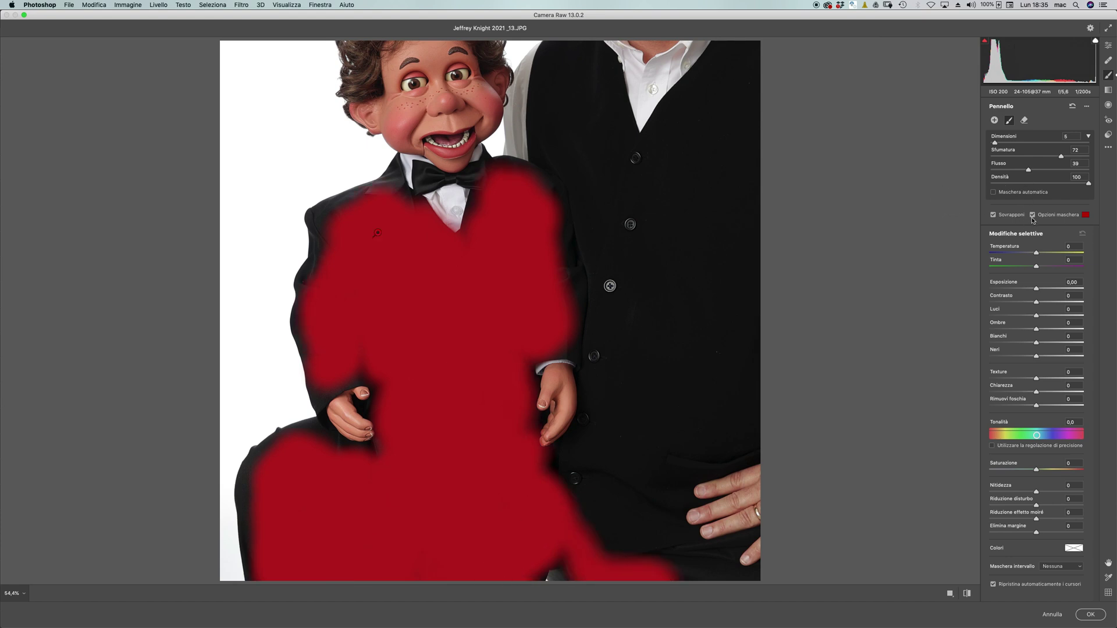
left_click(1032, 214)
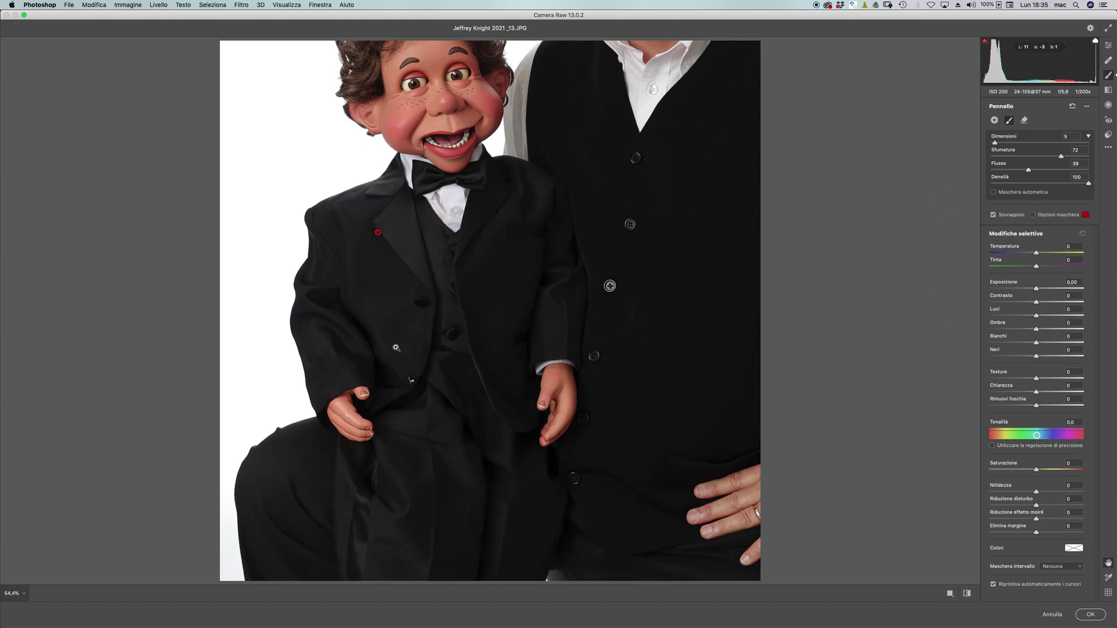
Step: Set the suit mask's moiré reduction to +59, check the fabric and apply the Camera Raw filter
scroll(395, 347, "left", 3)
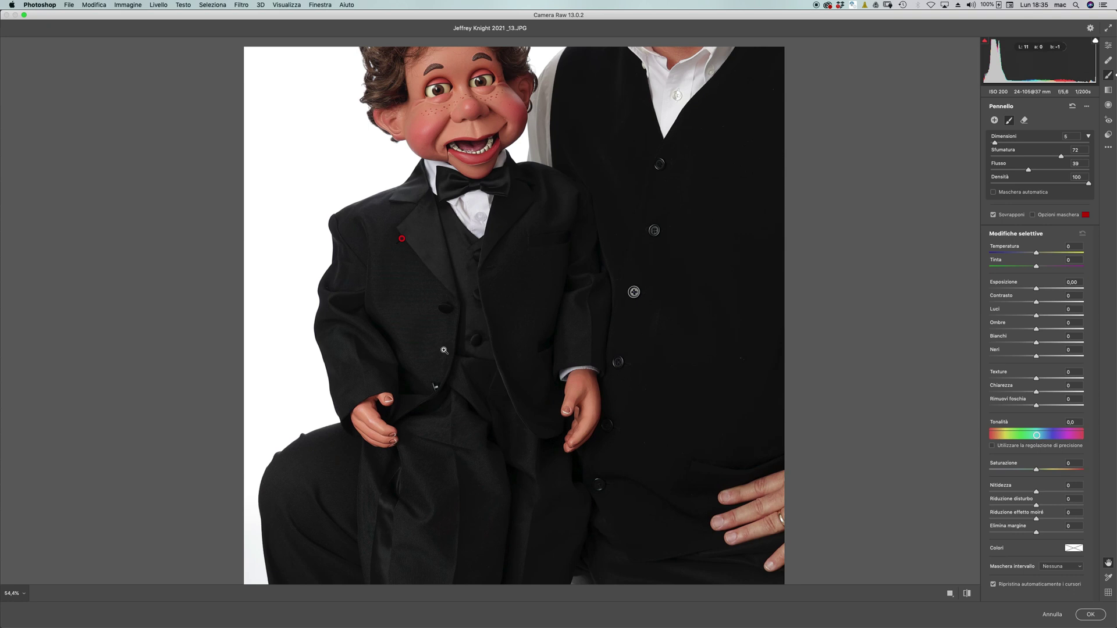
scroll(444, 350, "up", 5)
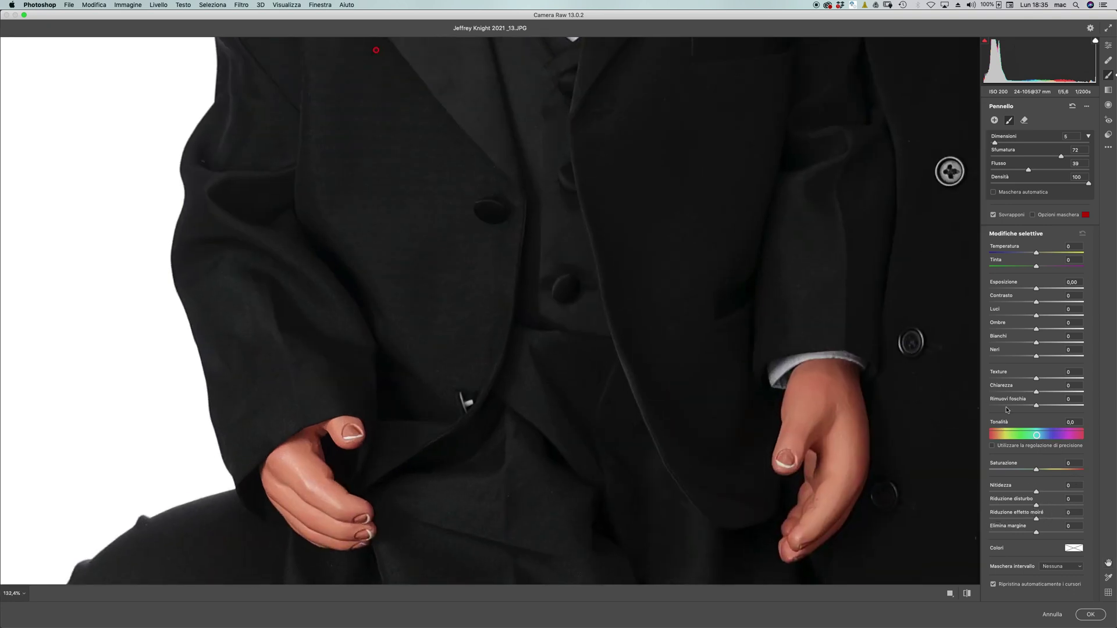
left_click_drag(1037, 519, 1064, 519)
left_click_drag(581, 402, 576, 531)
mouse_move(586, 379)
left_mouse_down()
mouse_move(588, 486)
mouse_move(591, 264)
mouse_move(616, 97)
left_mouse_up()
mouse_move(628, 387)
left_mouse_down()
mouse_move(581, 290)
mouse_move(561, 211)
mouse_move(556, 316)
left_mouse_up()
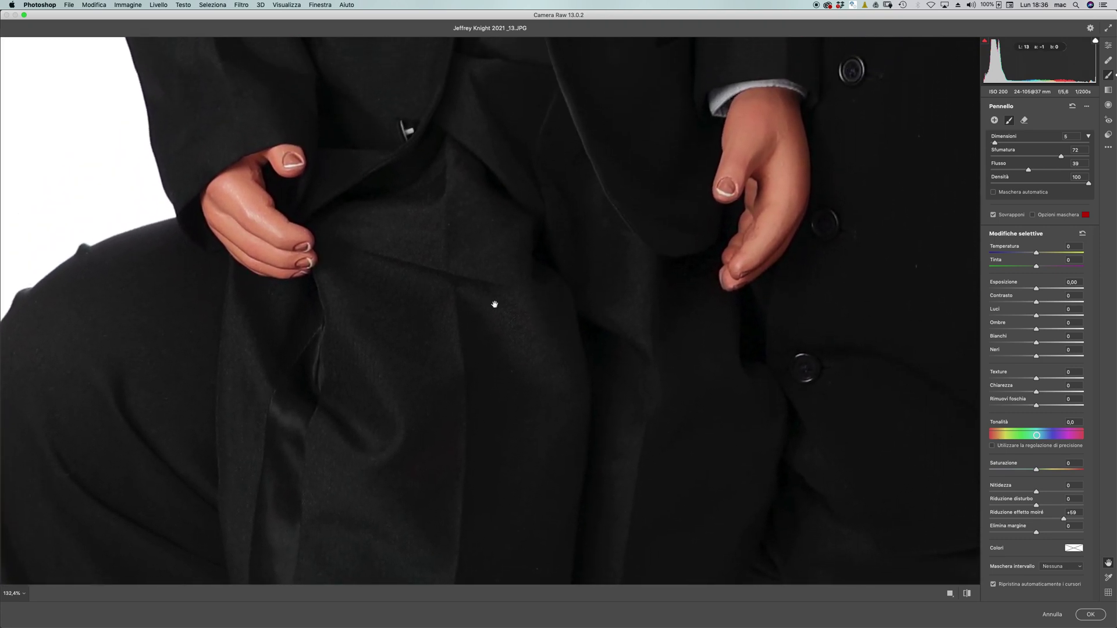
mouse_move(497, 366)
left_mouse_down()
mouse_move(516, 426)
mouse_move(561, 349)
mouse_move(543, 474)
left_mouse_up()
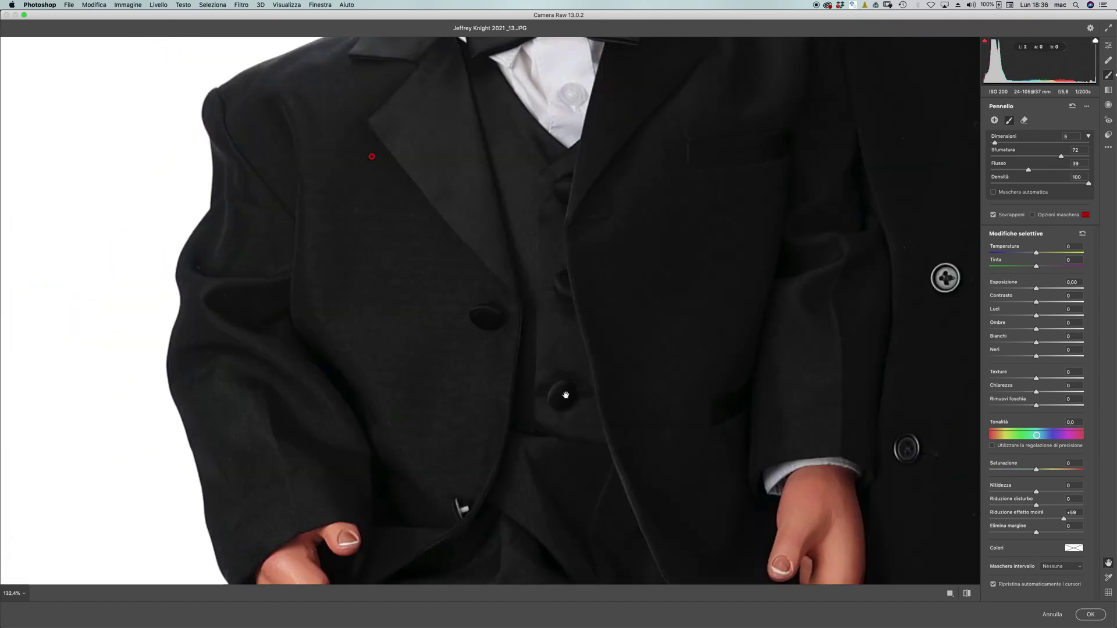
left_click(1090, 615)
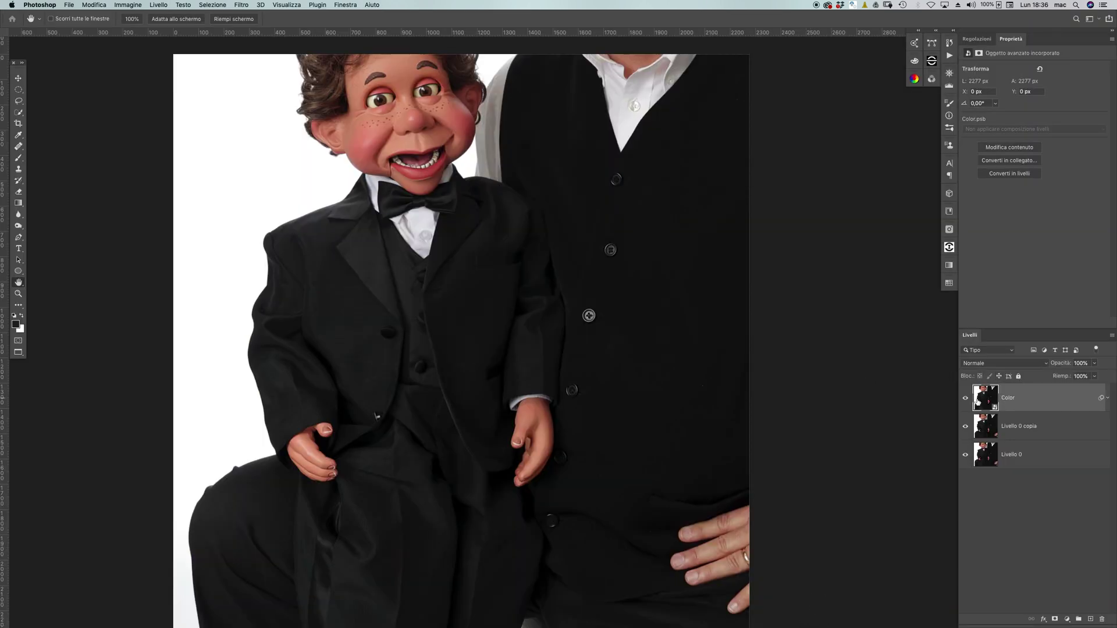
Step: Check the filtered jacket up close, then hide the Color layer and select the layer copy beneath it
left_click(374, 317, "super")
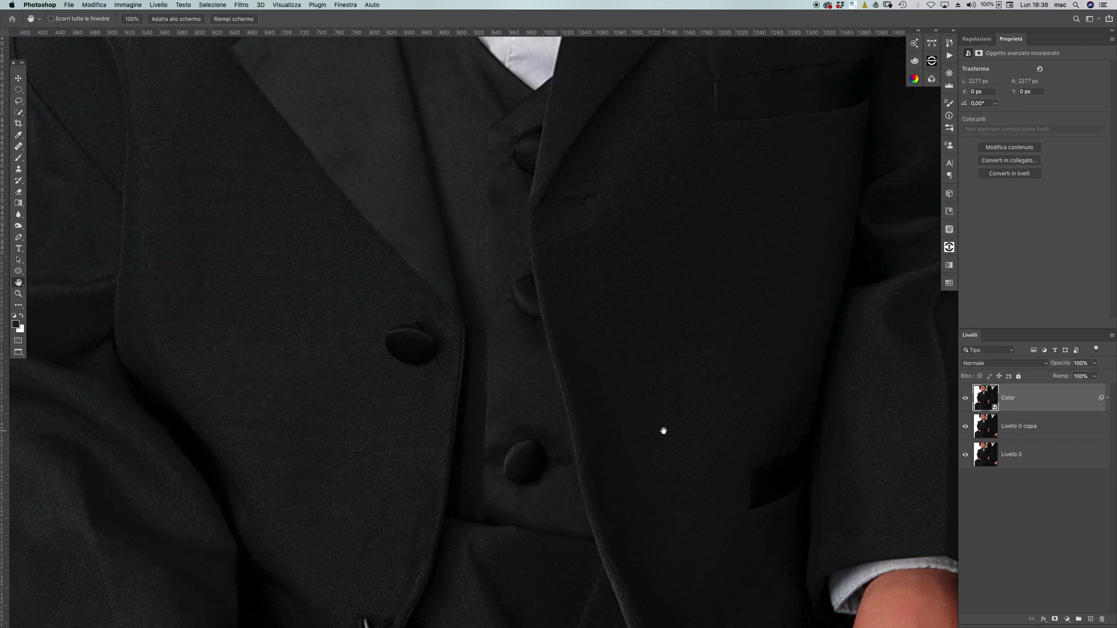
scroll(473, 382, "down", 5)
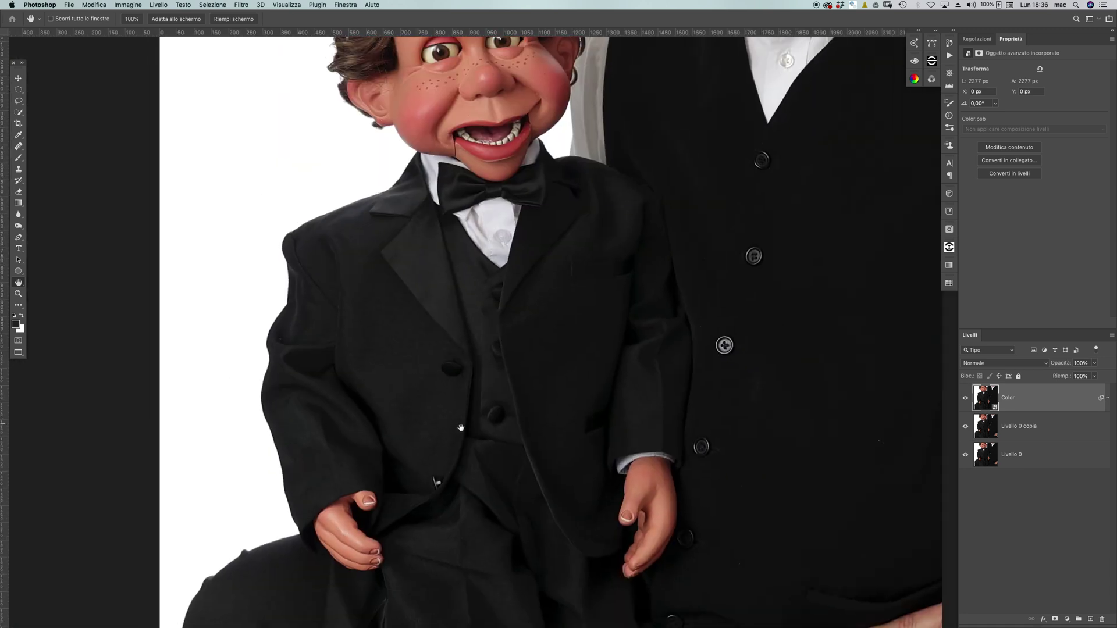
left_click(965, 398)
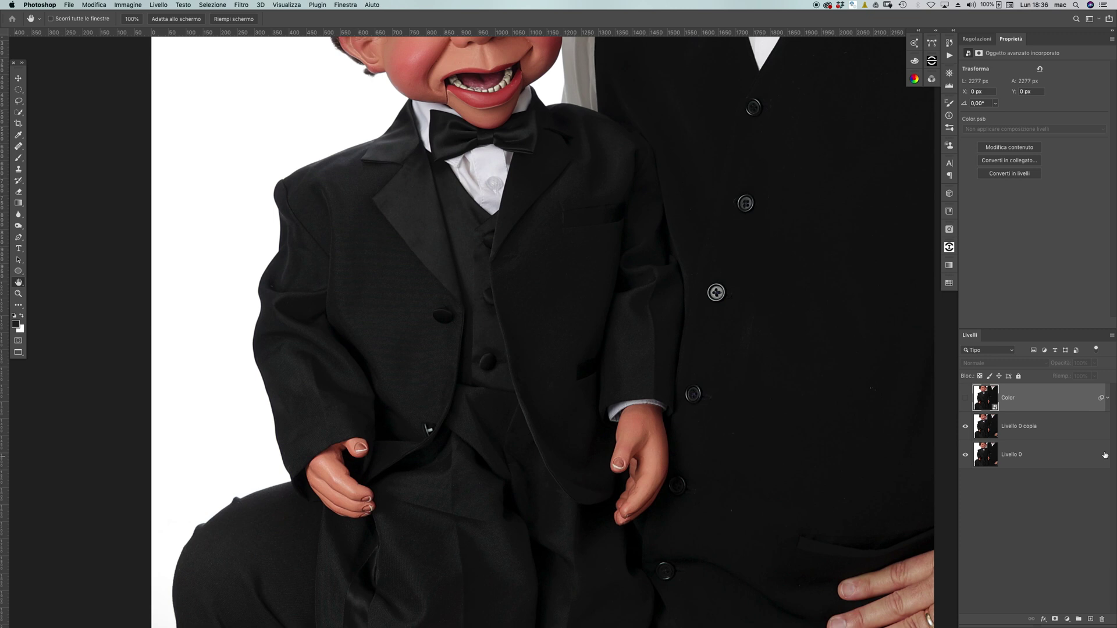
left_click(1021, 416)
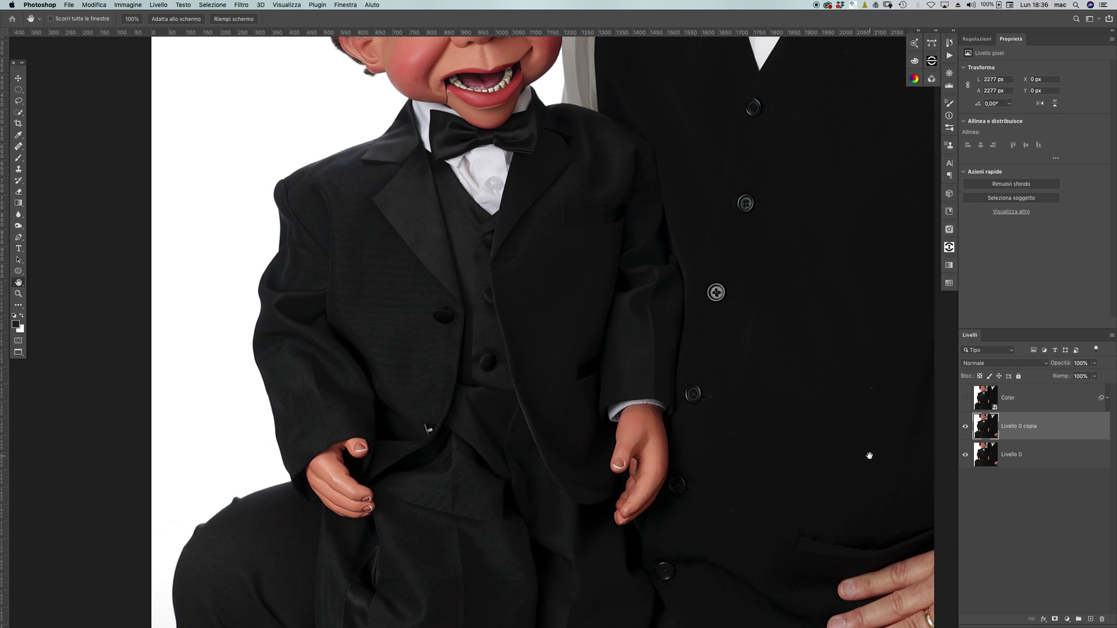
Step: Examine the moiré pattern on the unfiltered jacket at several magnifications
scroll(528, 421, "right", 5)
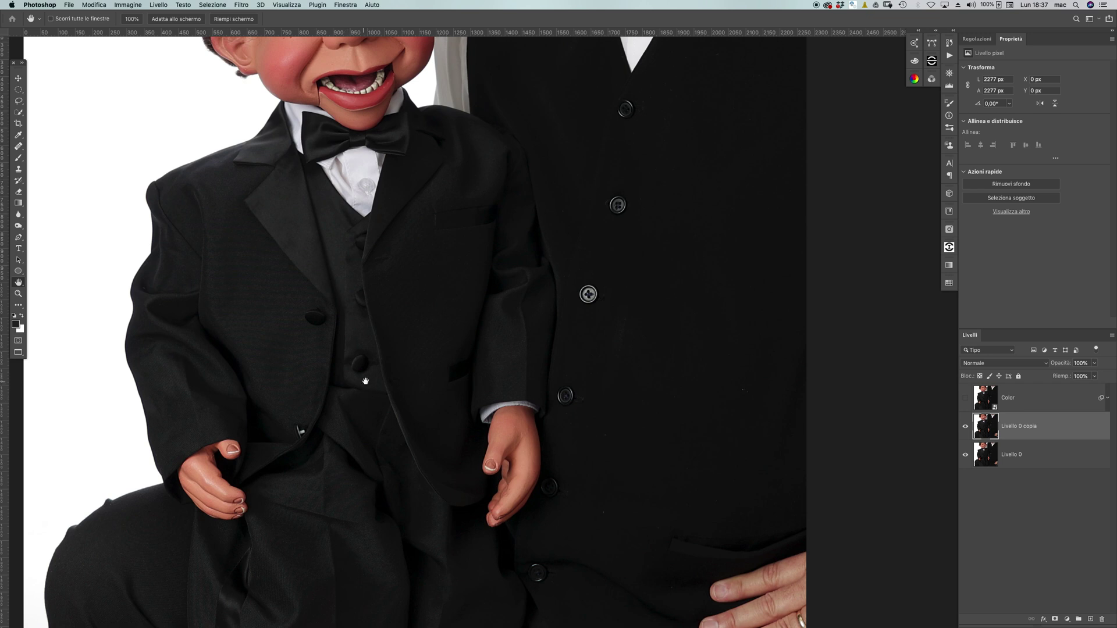
left_click(295, 365)
left_click(434, 372, "alt")
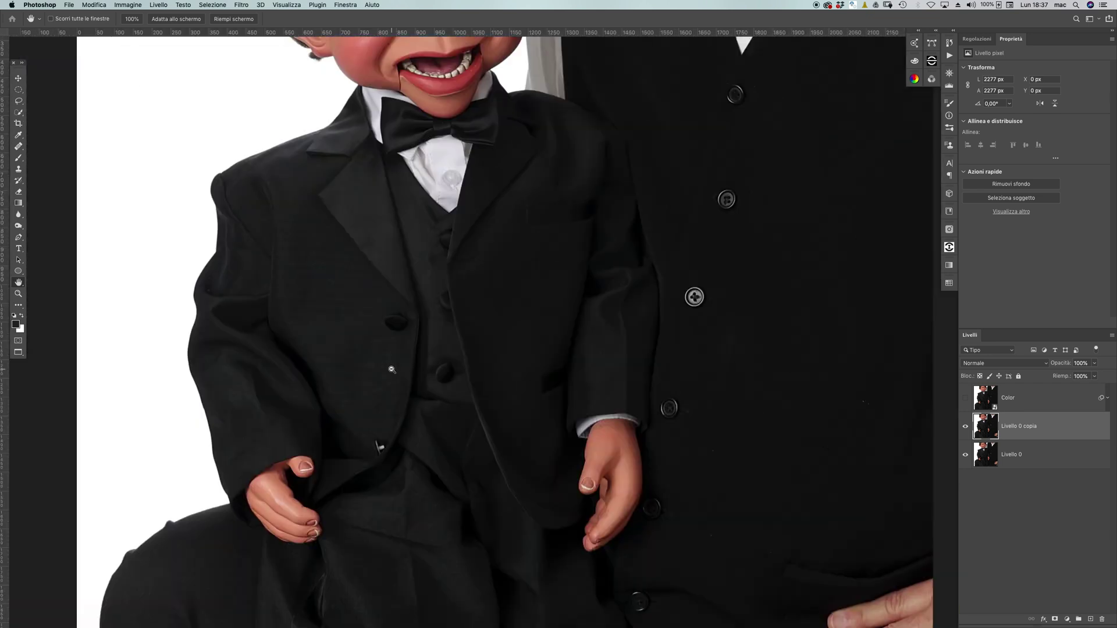
left_click_drag(341, 365, 467, 439)
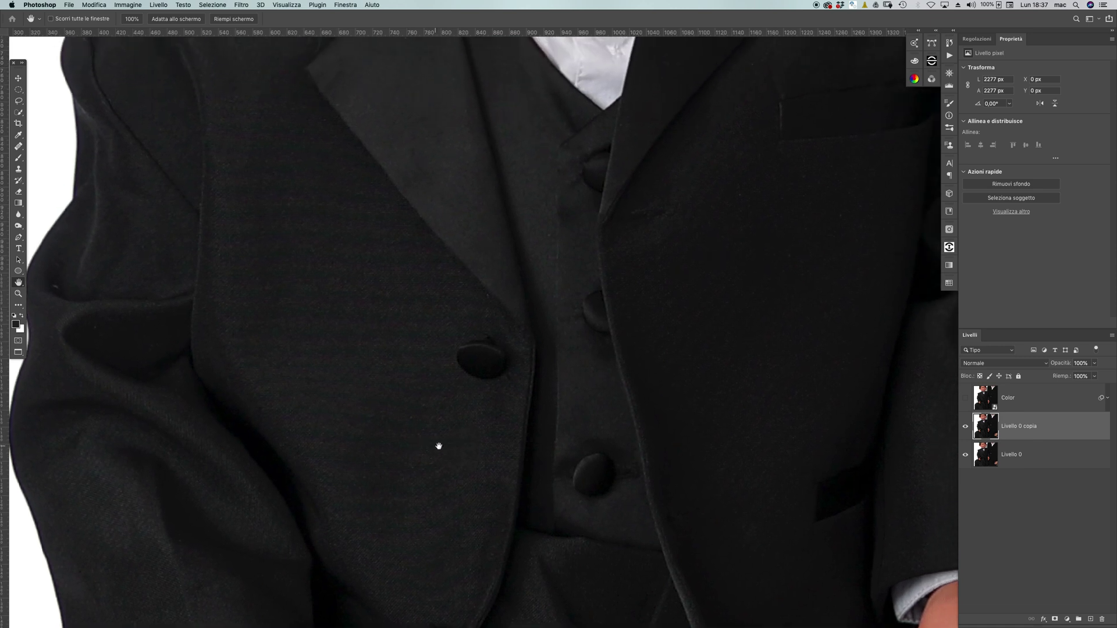
left_click_drag(477, 398, 423, 358)
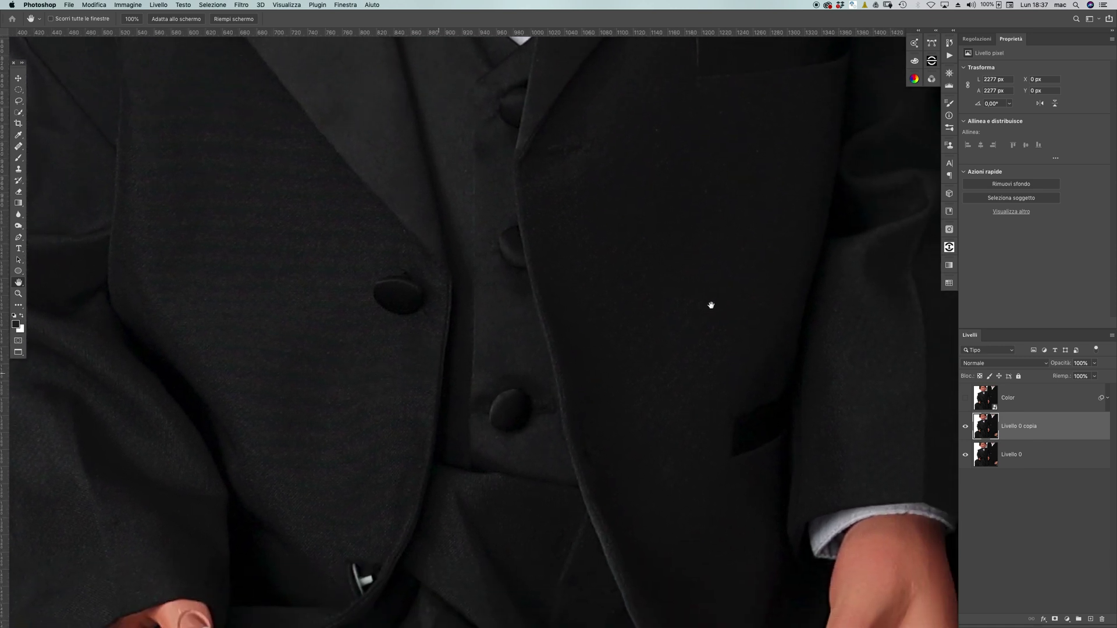
left_click_drag(696, 349, 616, 462)
scroll(607, 388, "down", 5)
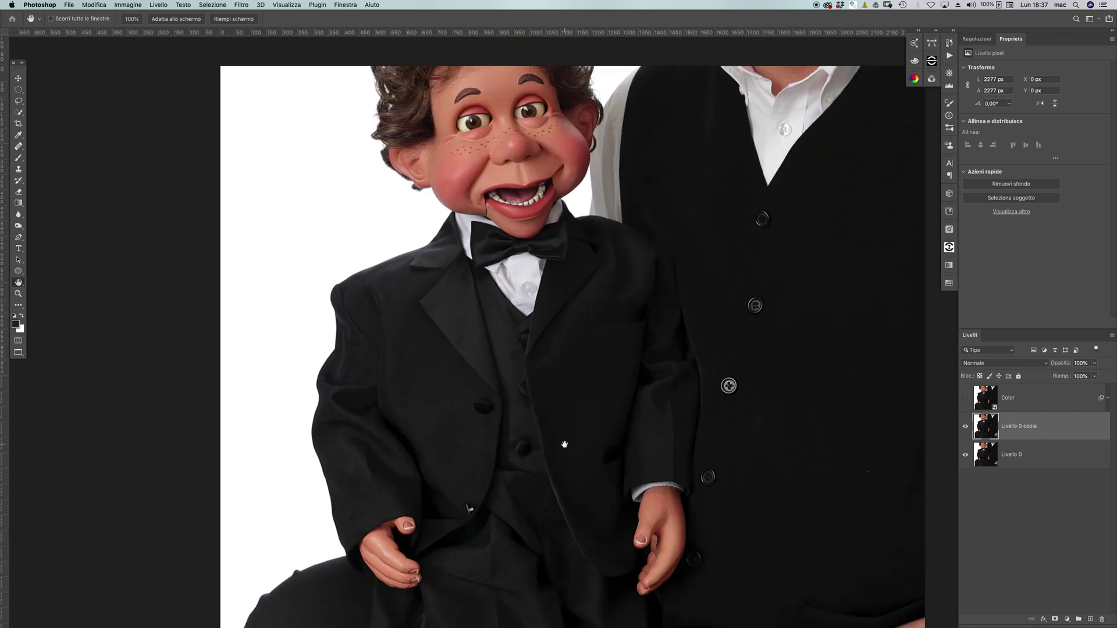
left_click_drag(485, 478, 461, 407)
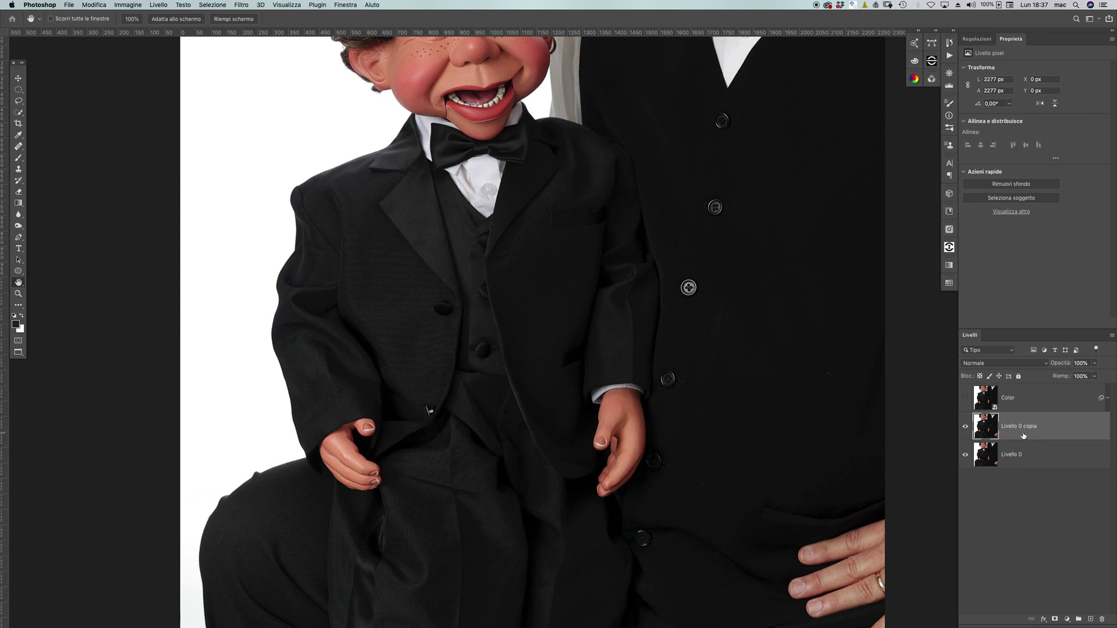
Step: Rename the middle layer copy as Temporary
double_click(1004, 424)
type("Temporary")
key("Return")
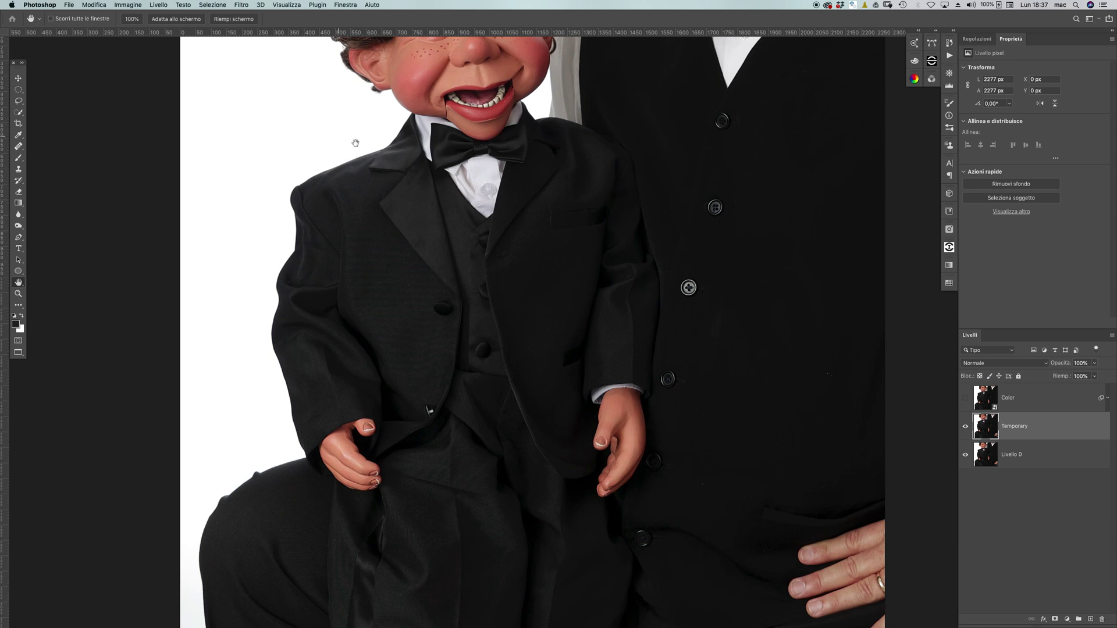
Step: Open the Camera Raw filter on the Temporary layer and show its basic adjustments
left_click(241, 6)
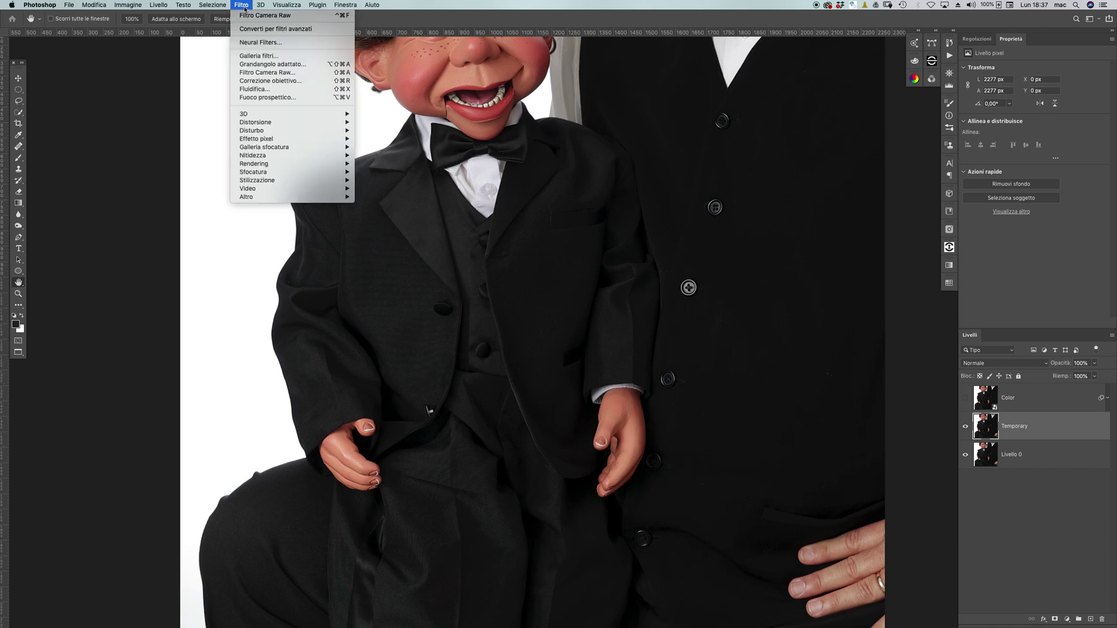
left_click(297, 72)
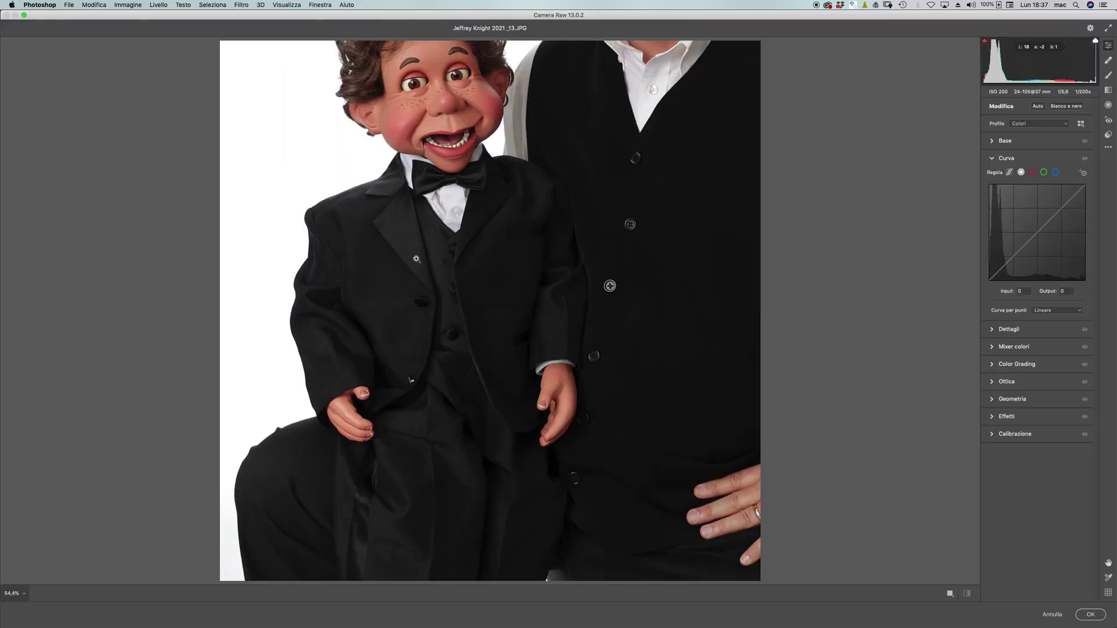
left_click_drag(488, 318, 538, 314)
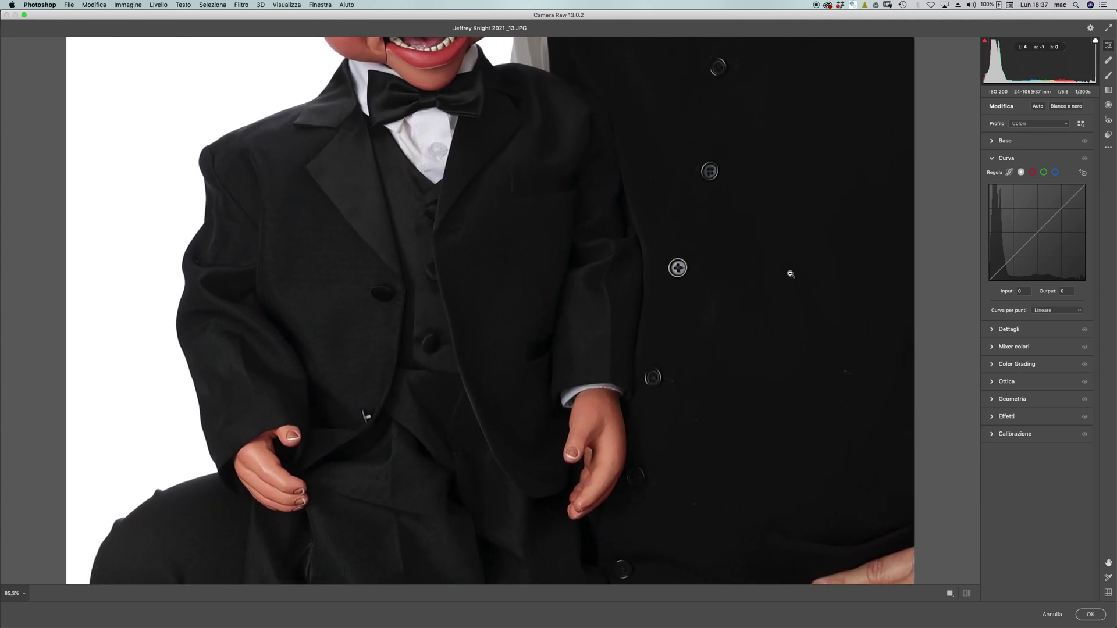
left_click(1045, 142)
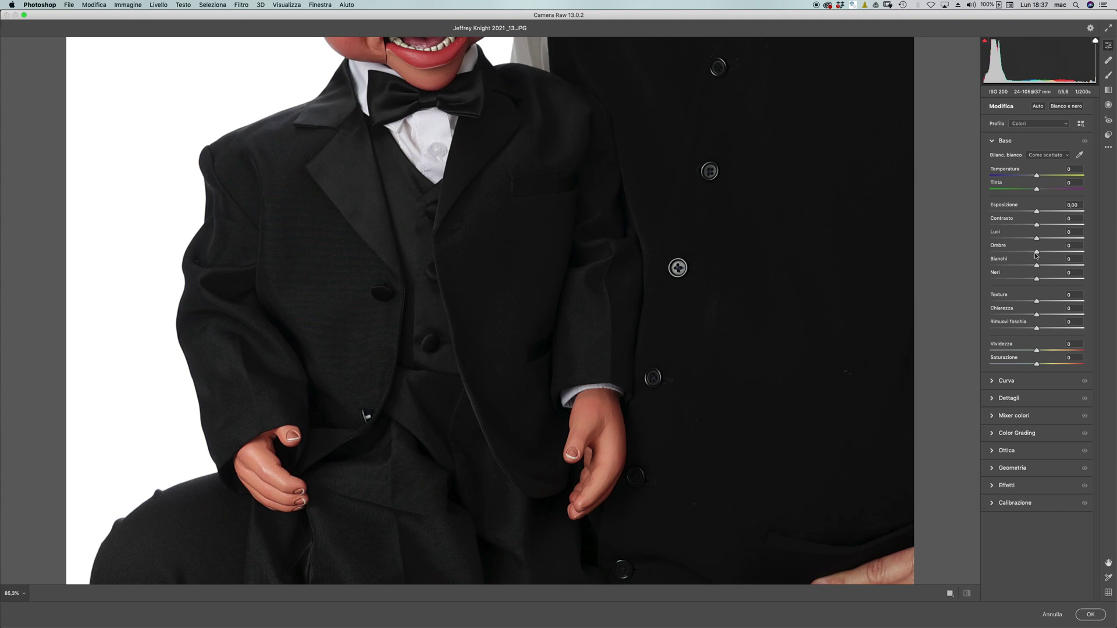
Step: Set the shadows to +50 and raise the blue, green and red primary saturation in the camera calibration
left_click_drag(1037, 252, 1063, 253)
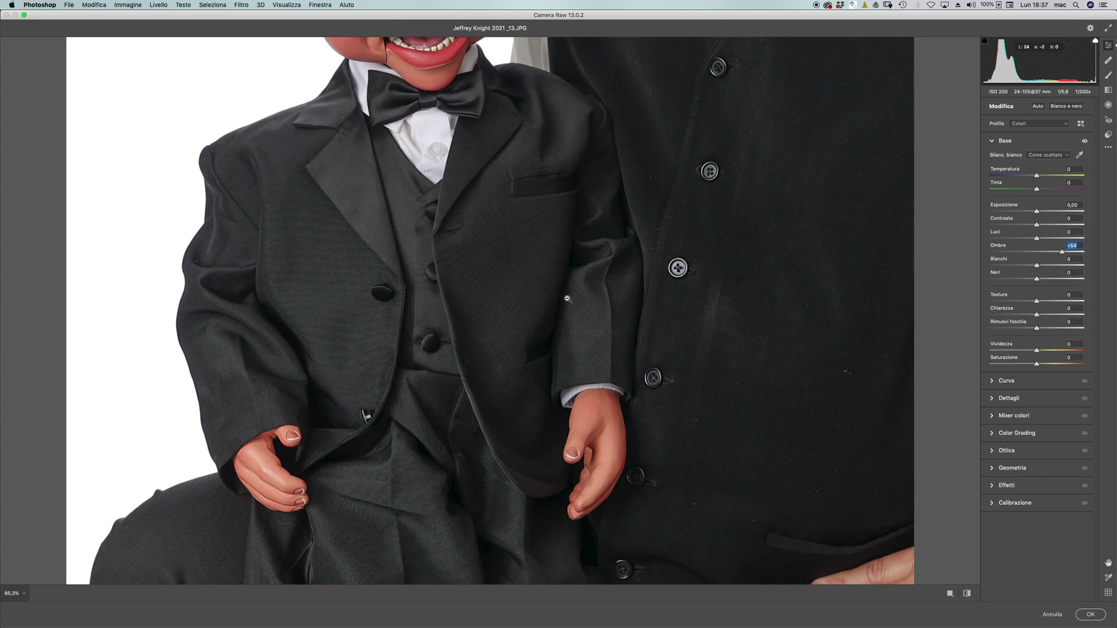
left_click_drag(1063, 252, 1060, 254)
left_click(1041, 507)
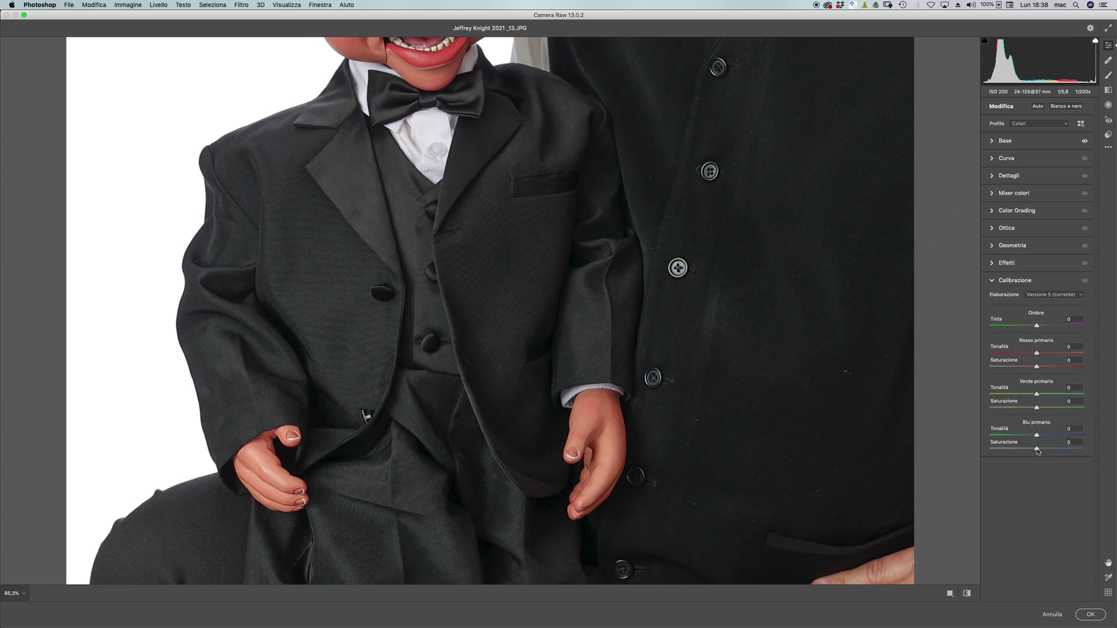
left_click_drag(1037, 450, 1047, 449)
left_click_drag(1036, 407, 1047, 409)
mouse_move(1037, 366)
left_mouse_down()
mouse_move(1049, 350)
mouse_move(1040, 365)
left_mouse_up()
Step: Apply the Camera Raw filter with vibrance +24 and saturation +7, and compare the filtered suit with the original
left_click(1040, 145)
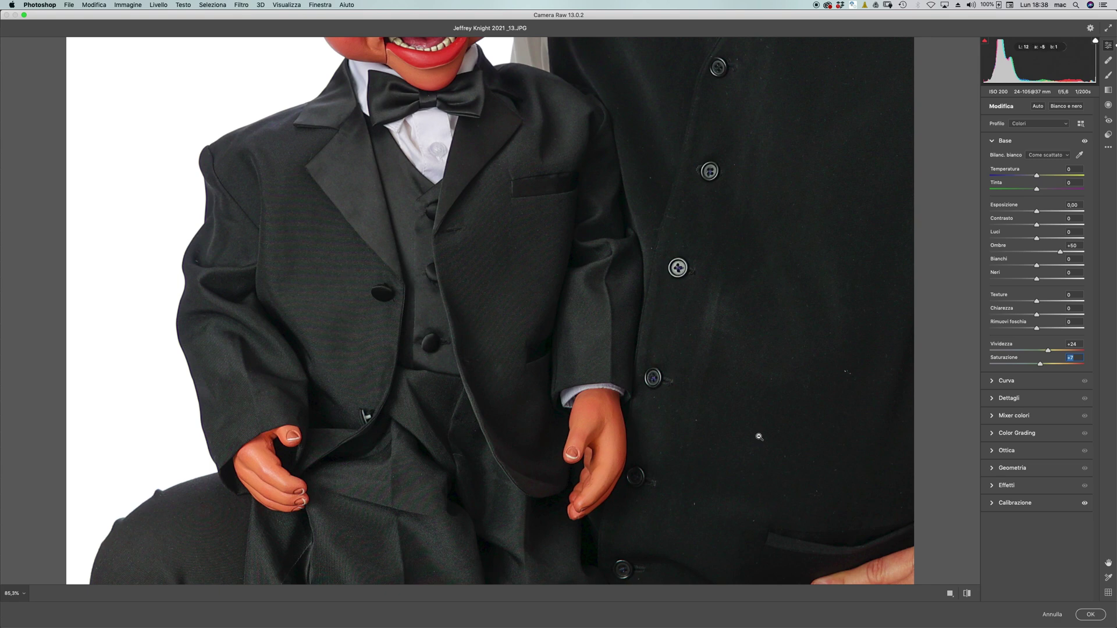
left_click(1090, 615)
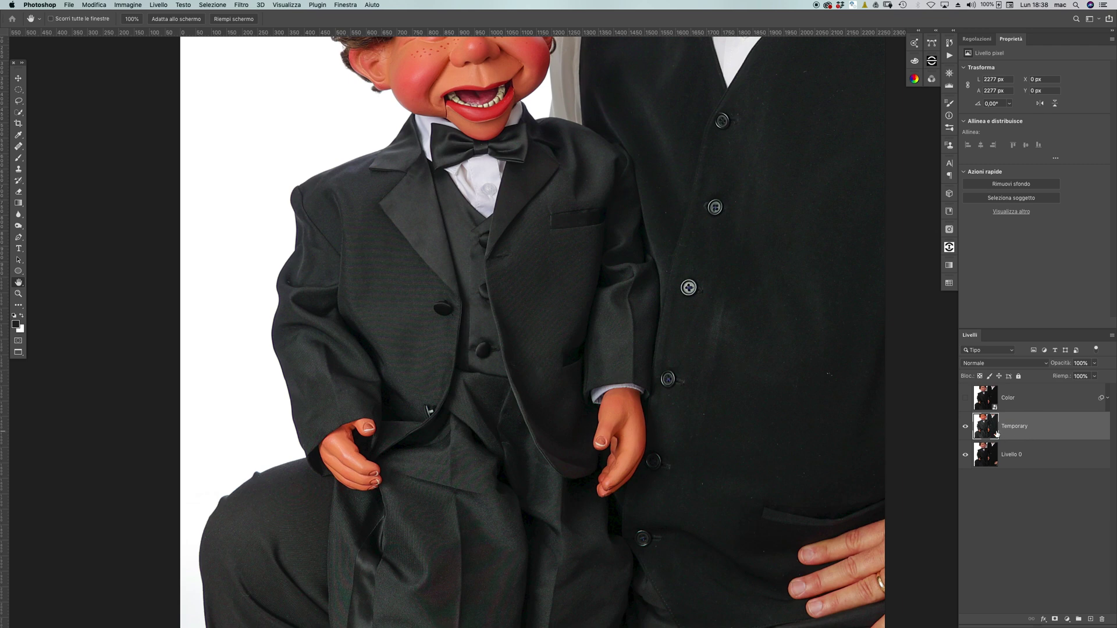
left_click(965, 427)
scroll(439, 317, "up", 3)
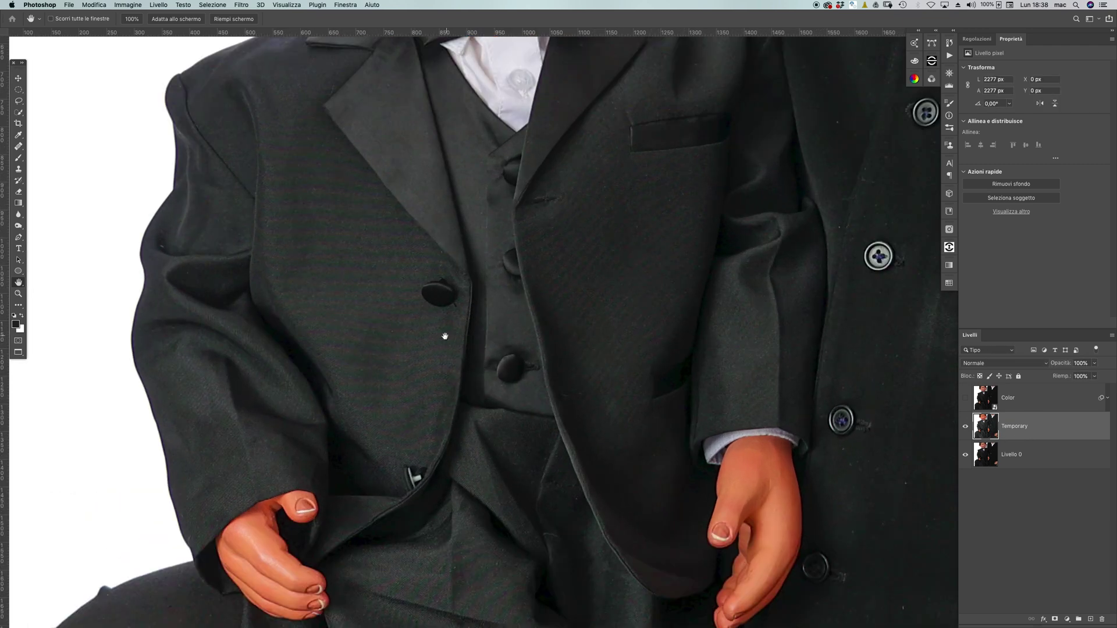
scroll(664, 336, "down", 4)
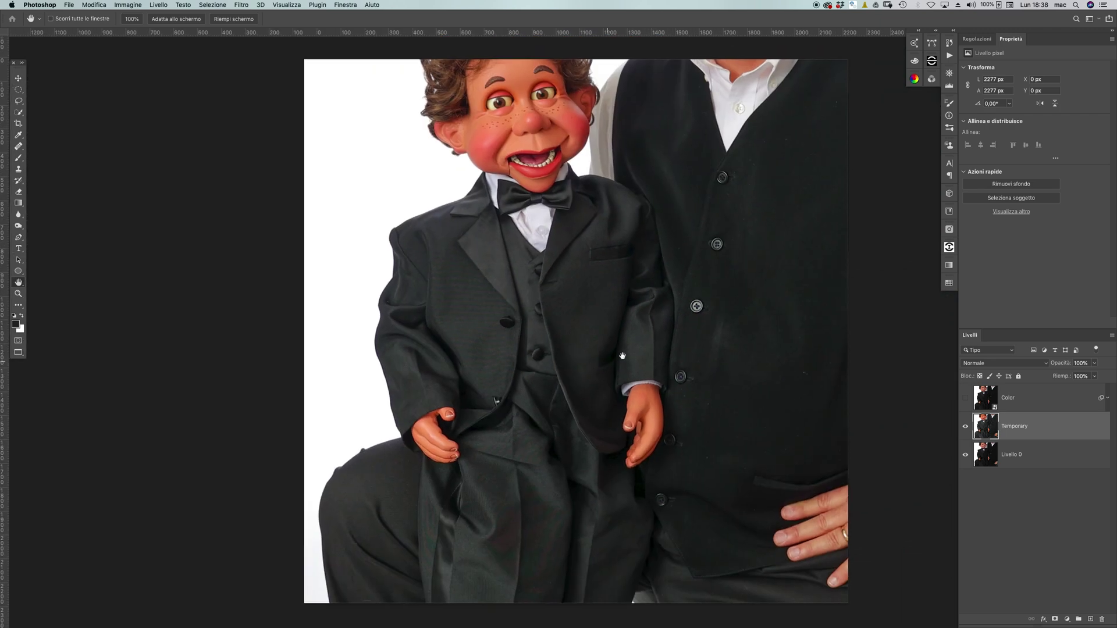
scroll(618, 490, "right", 2)
scroll(472, 528, "down", 3)
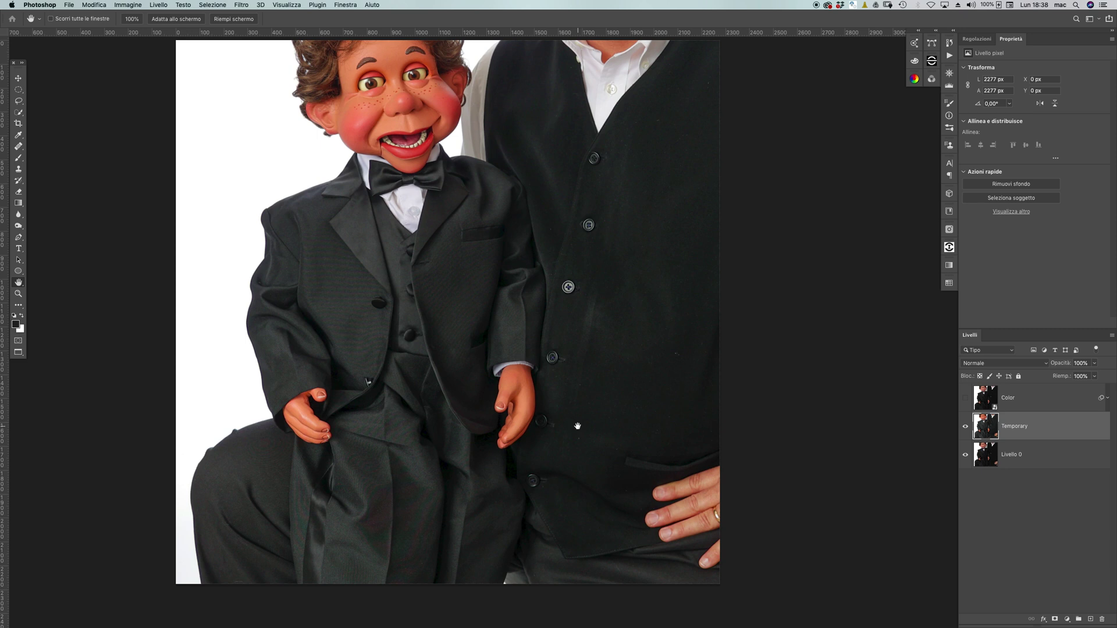
Step: Stamp all visible layers into a new layer above Temporary and name it Lightness
key("cmd+shift+alt+e")
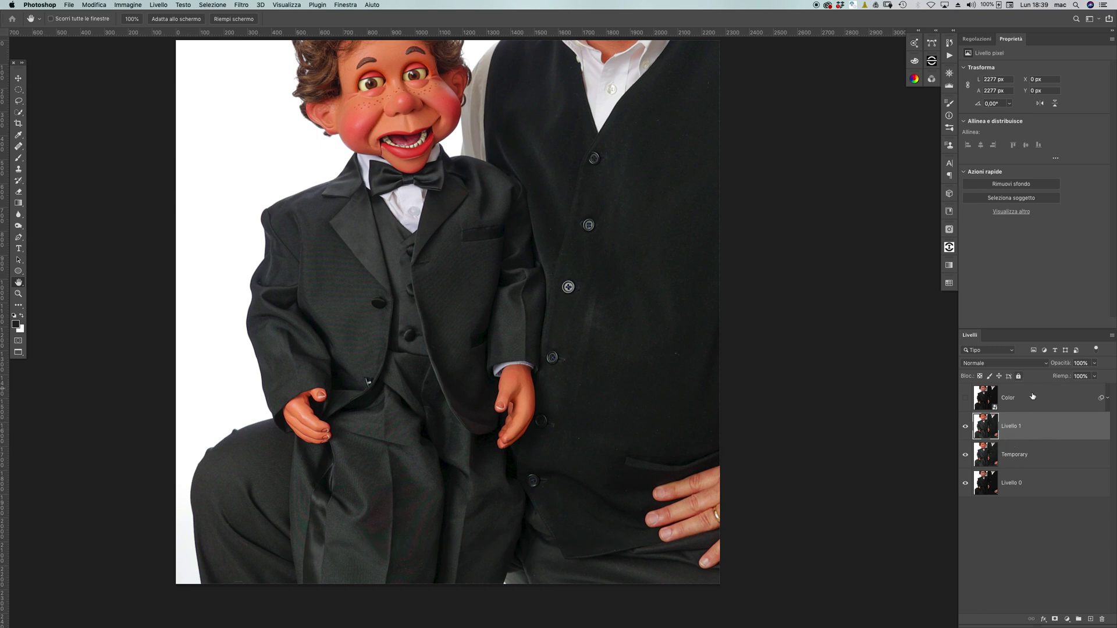
double_click(1010, 426)
type("Lightness")
key("Return")
Step: Convert the Lightness layer to a smart object and open its contents for editing
right_click(1046, 428)
left_click(1001, 371)
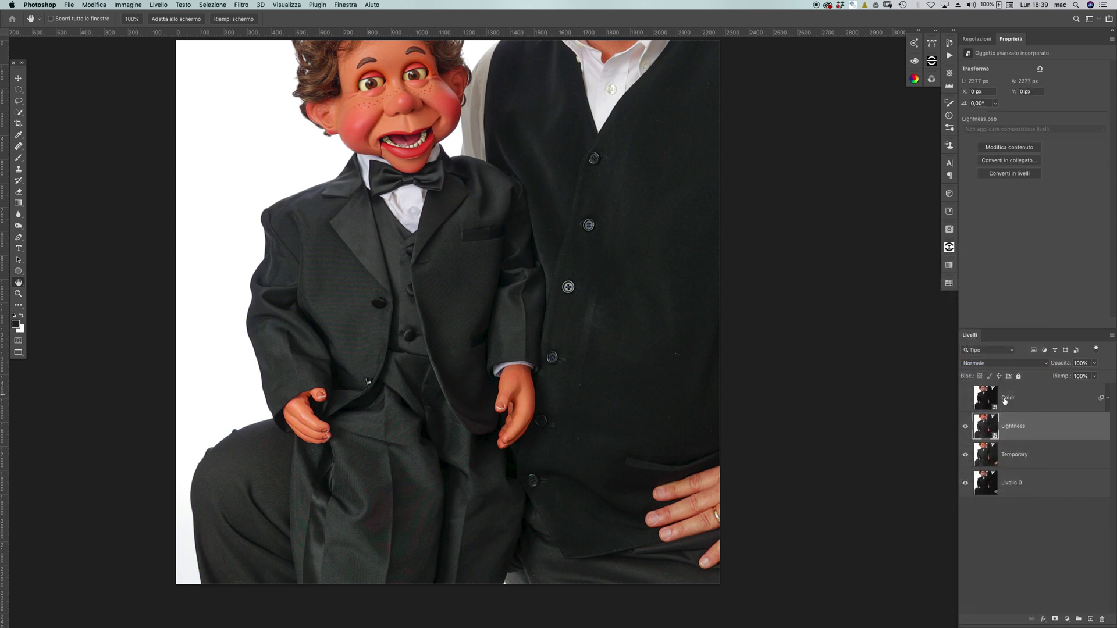
double_click(994, 435)
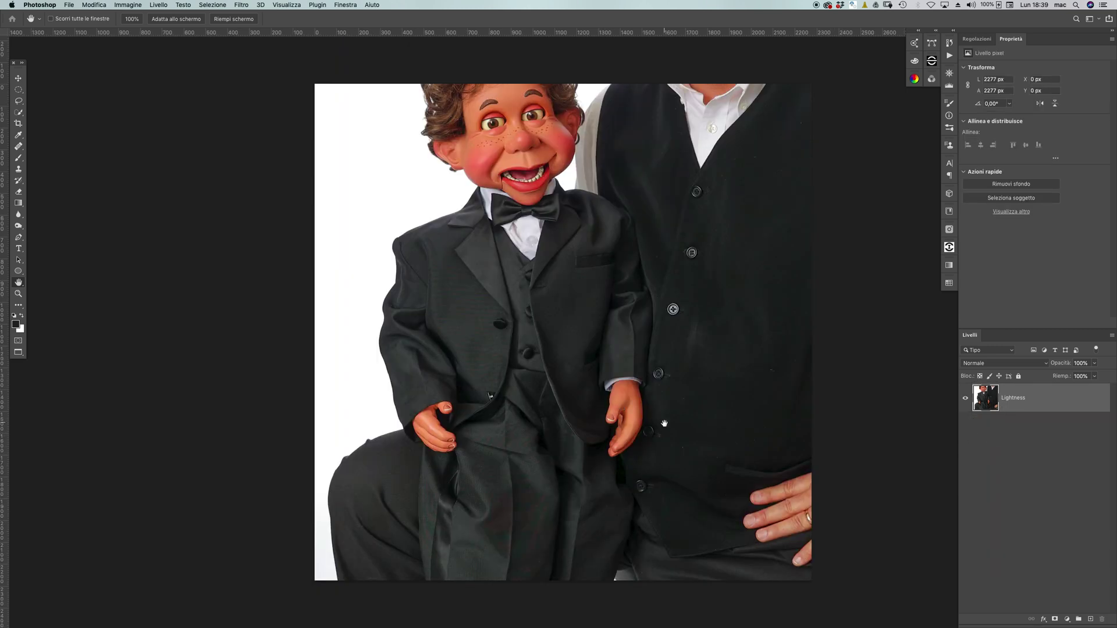
Step: Convert the smart object's document to 16 bits per channel and to Lab colour mode
left_click_drag(664, 423, 618, 437)
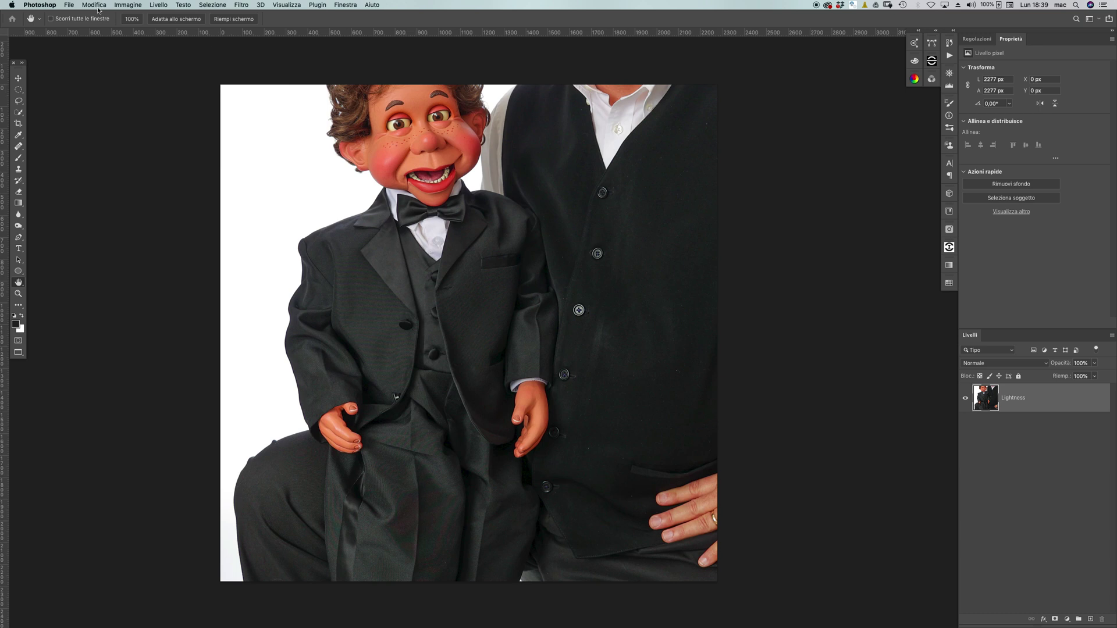
left_click(129, 5)
mouse_move(146, 15)
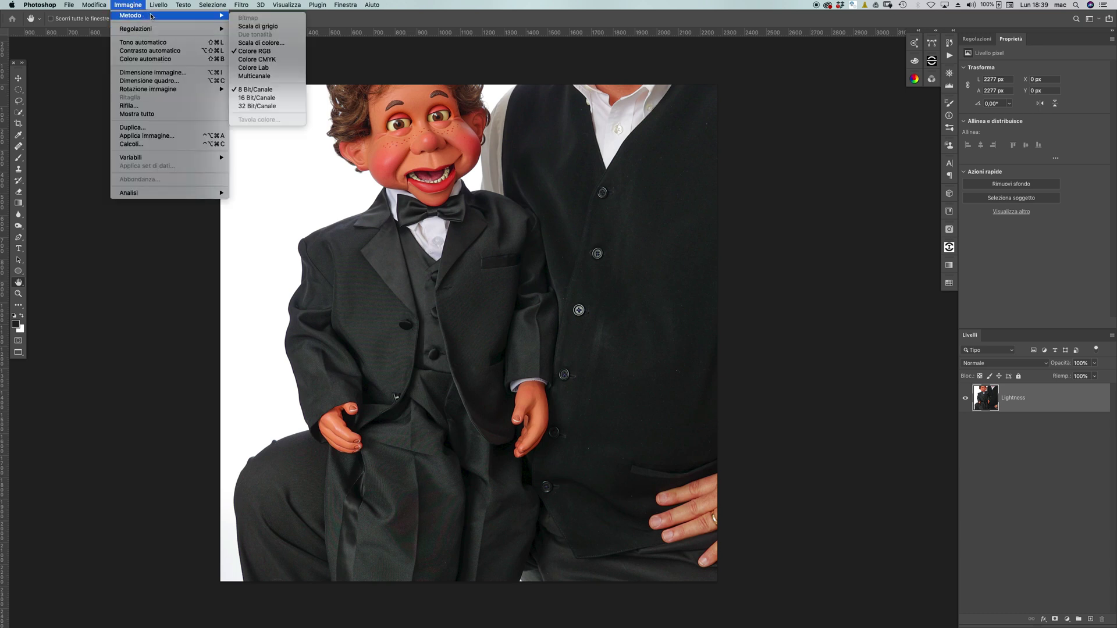
left_click(260, 99)
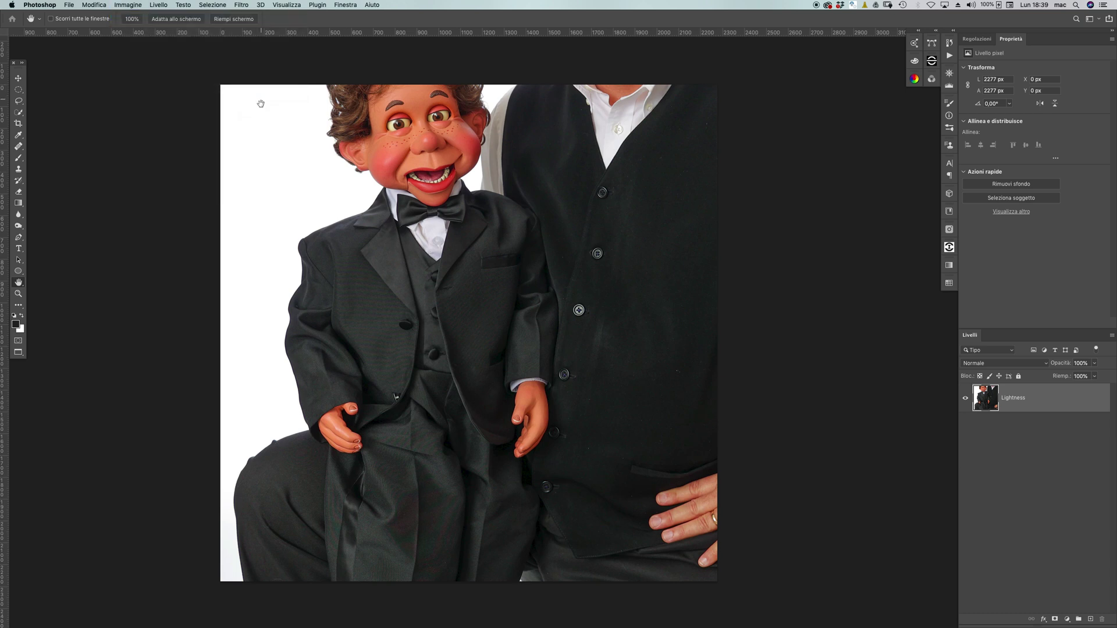
left_click(125, 4)
mouse_move(141, 19)
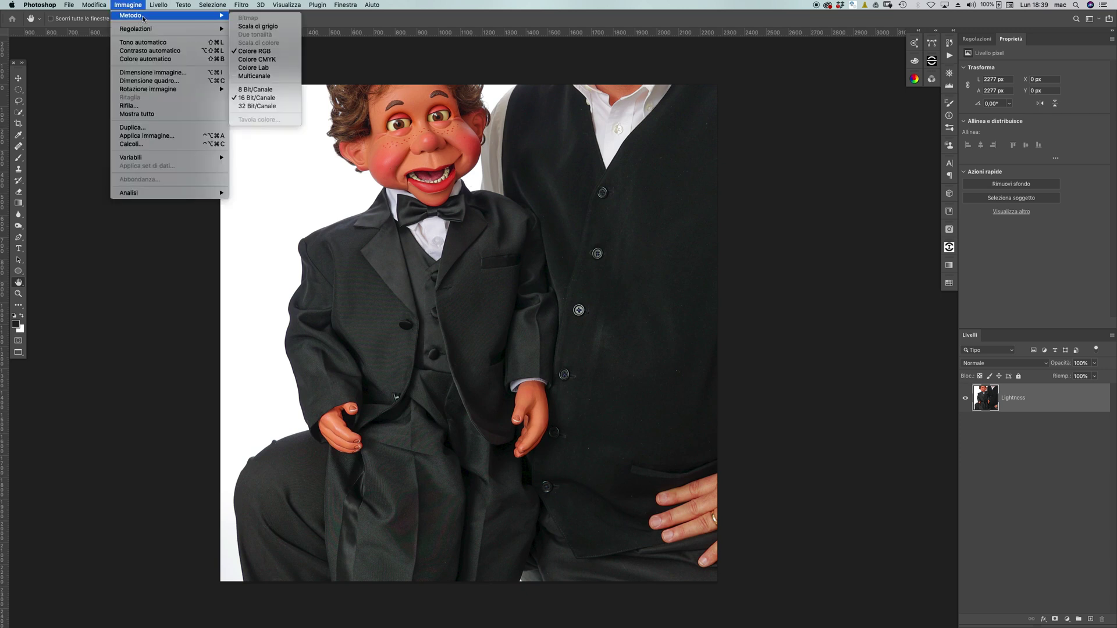
left_click(267, 68)
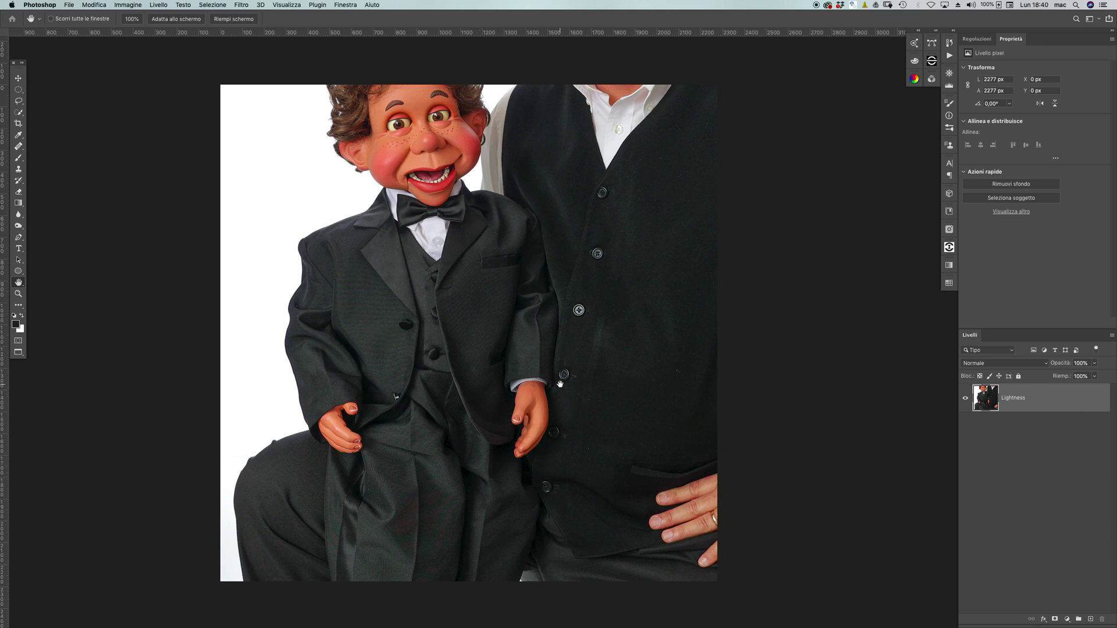
Step: Compare the Luminosità, a and b channels individually for moiré on the puppet's jacket and trousers
left_click(931, 78)
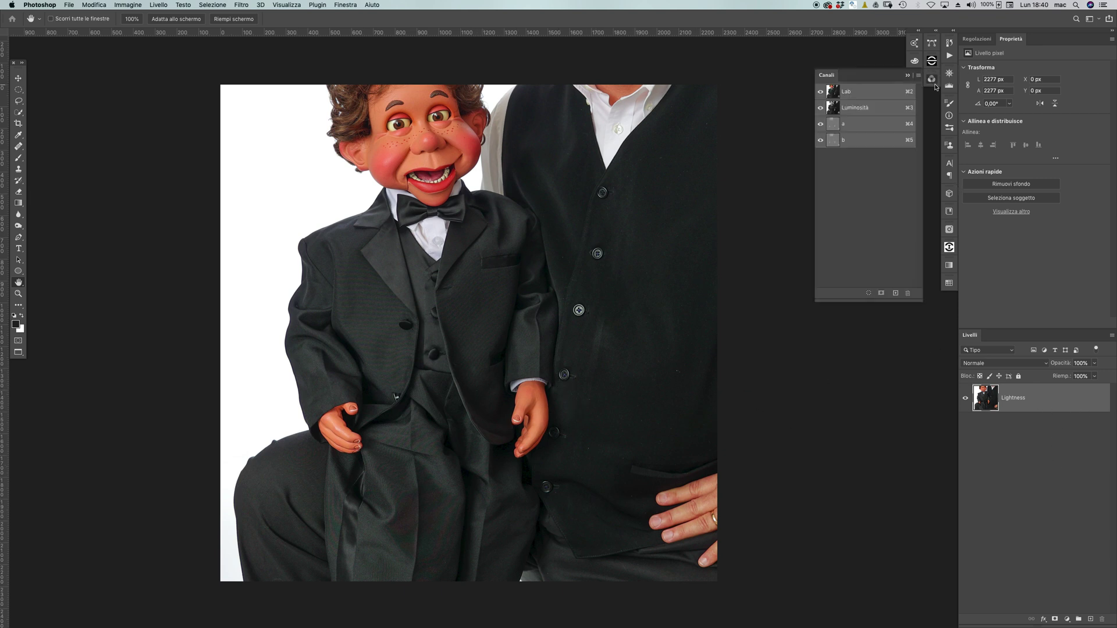
left_click(881, 110)
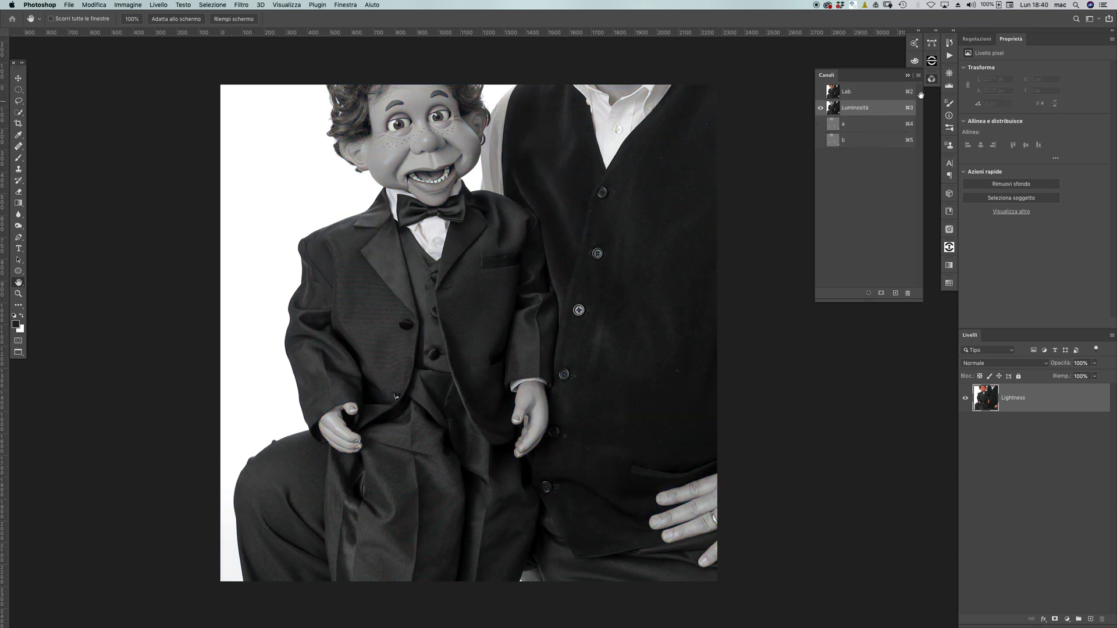
left_click(865, 124)
left_click(869, 142)
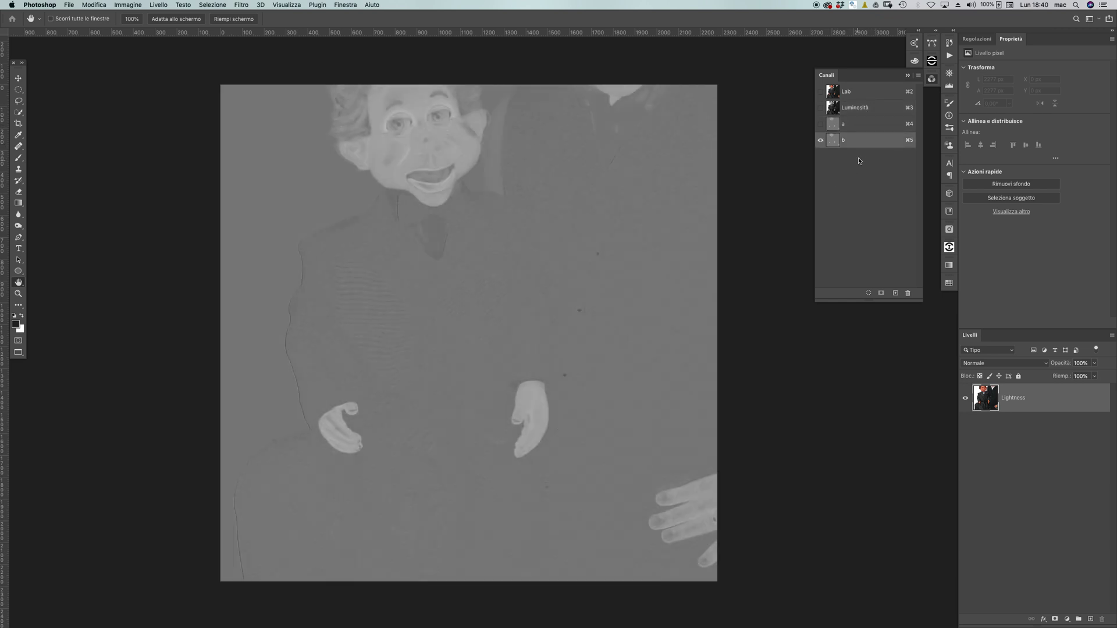
scroll(388, 344, "up", 3)
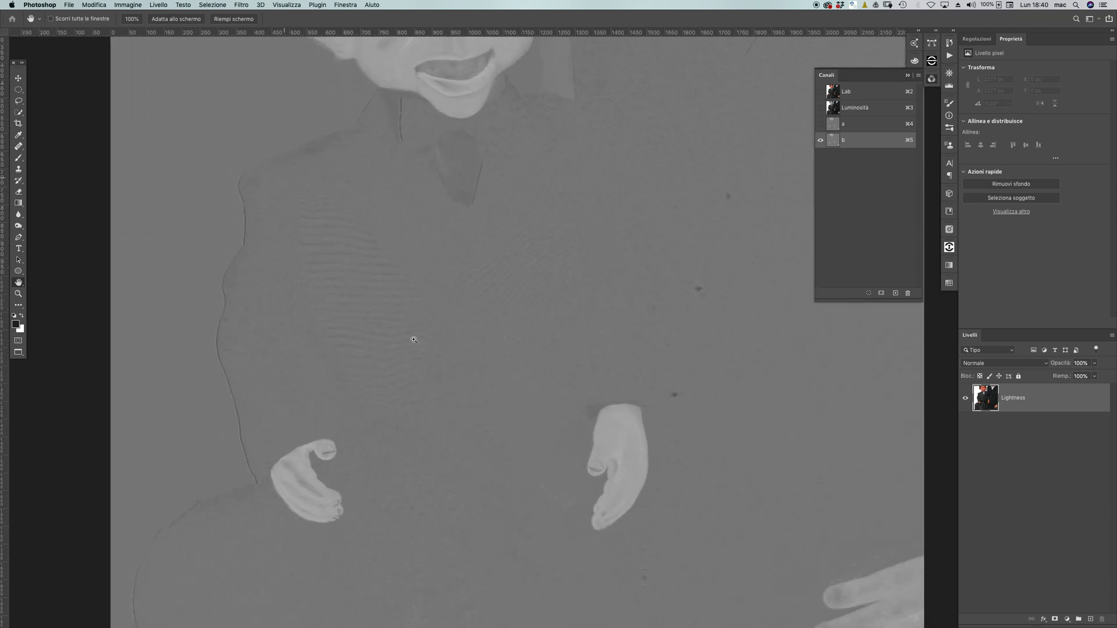
left_click(880, 132)
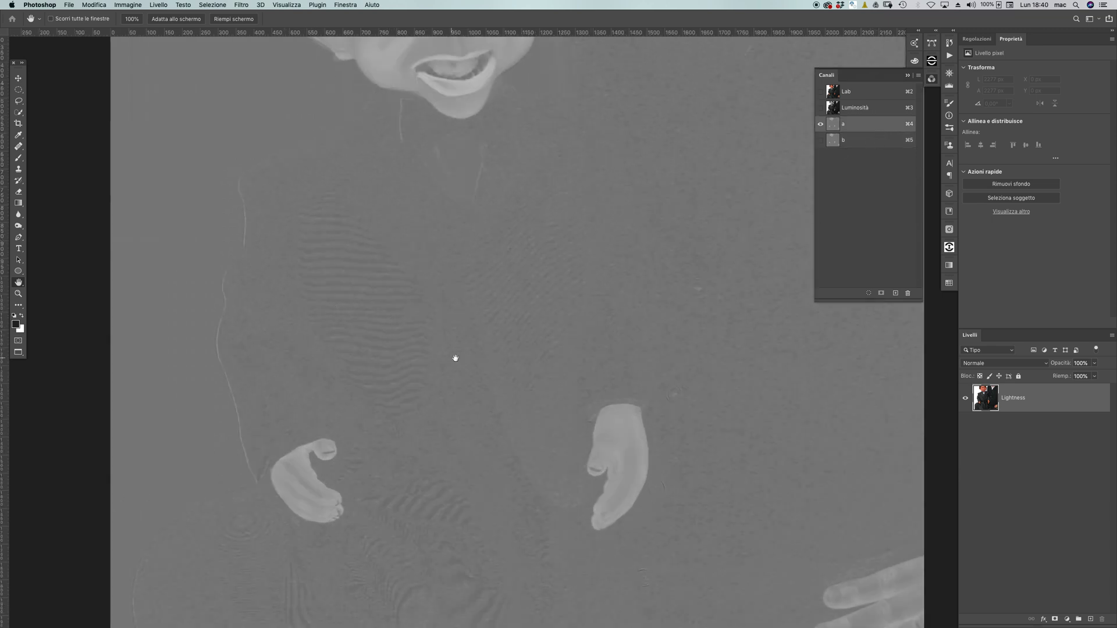
left_click(868, 144)
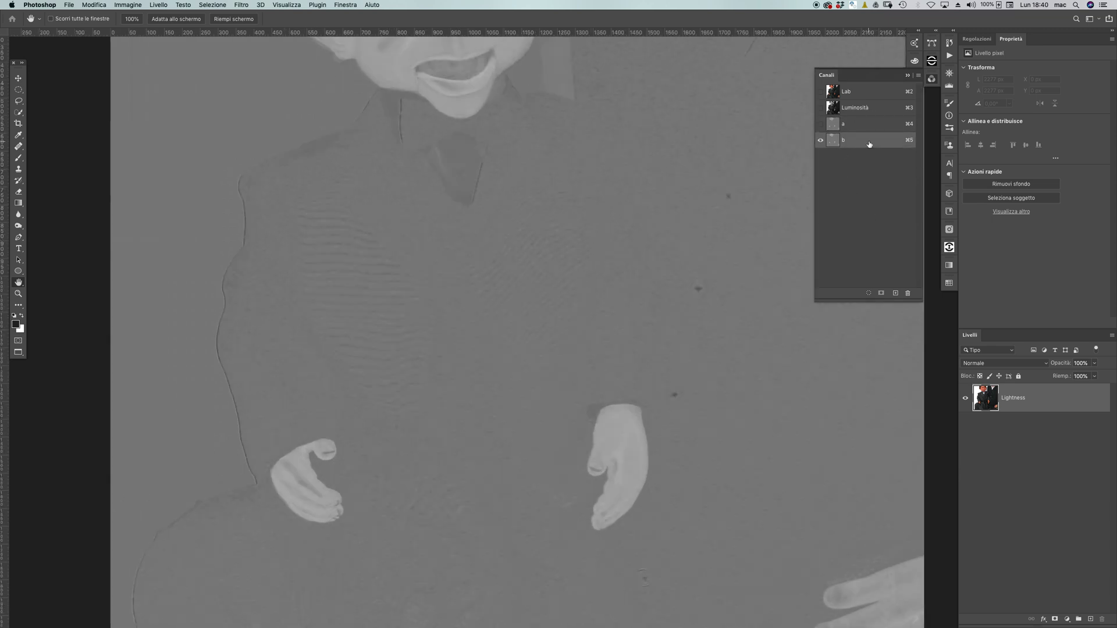
left_click(870, 124)
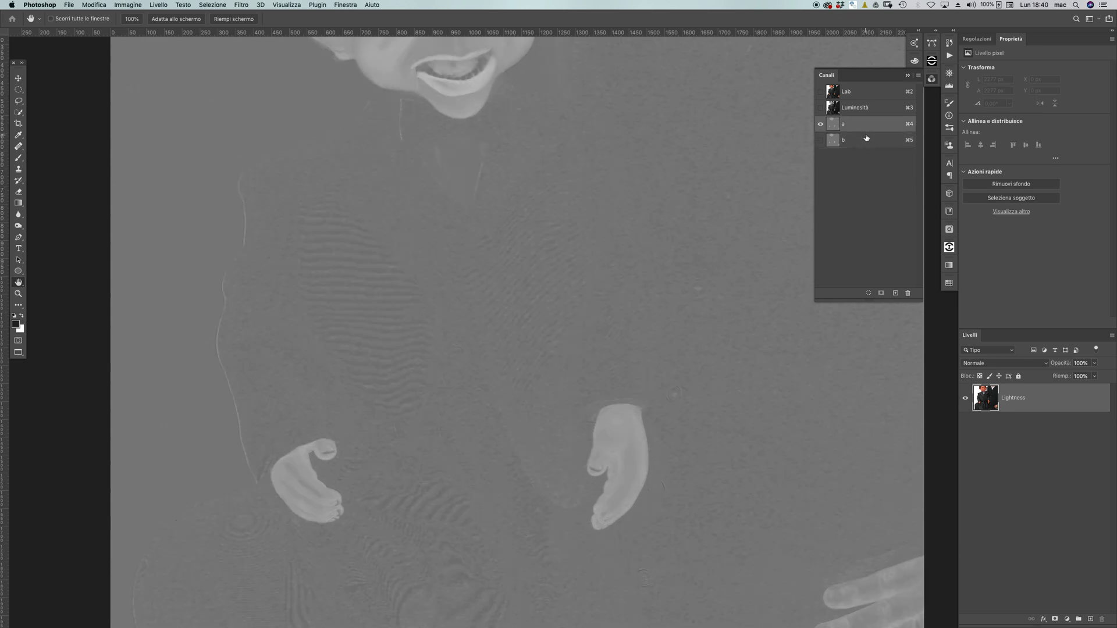
left_click(870, 140)
Step: Inspect the Luminosità channel alone across the jacket, vest and trousers at different magnifications
left_click(872, 109)
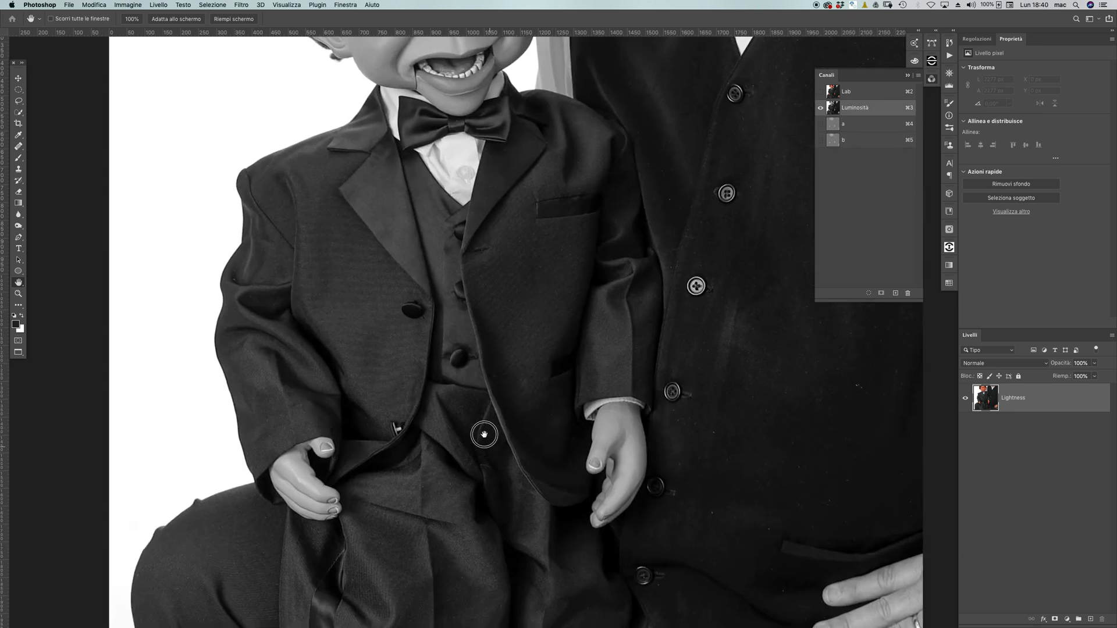
scroll(486, 436, "down", 3)
scroll(485, 436, "right", 2)
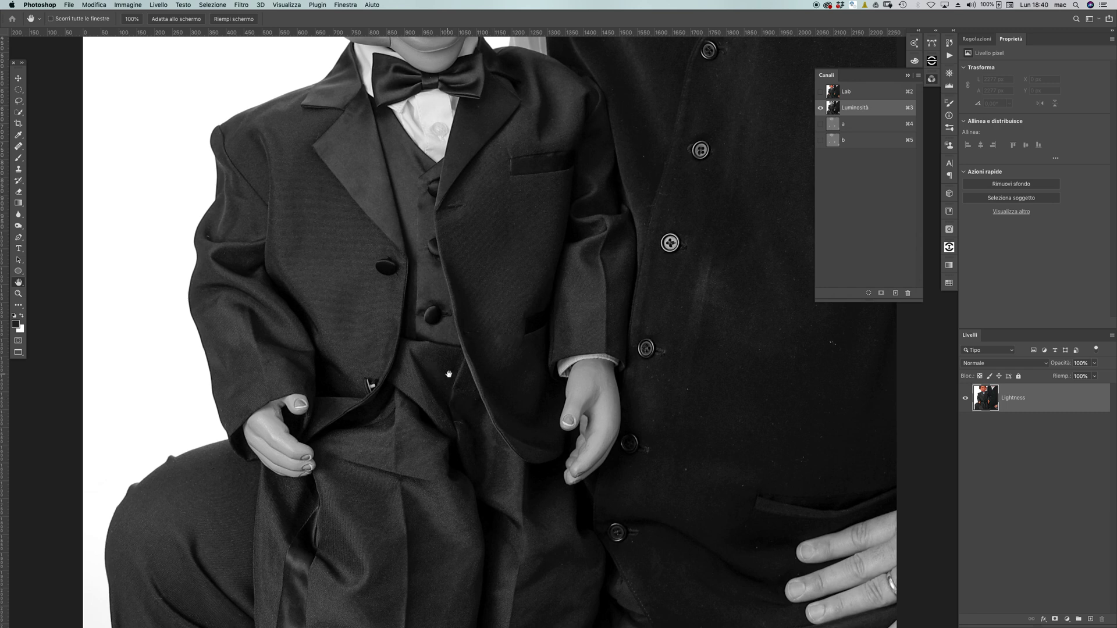
scroll(505, 374, "right", 2)
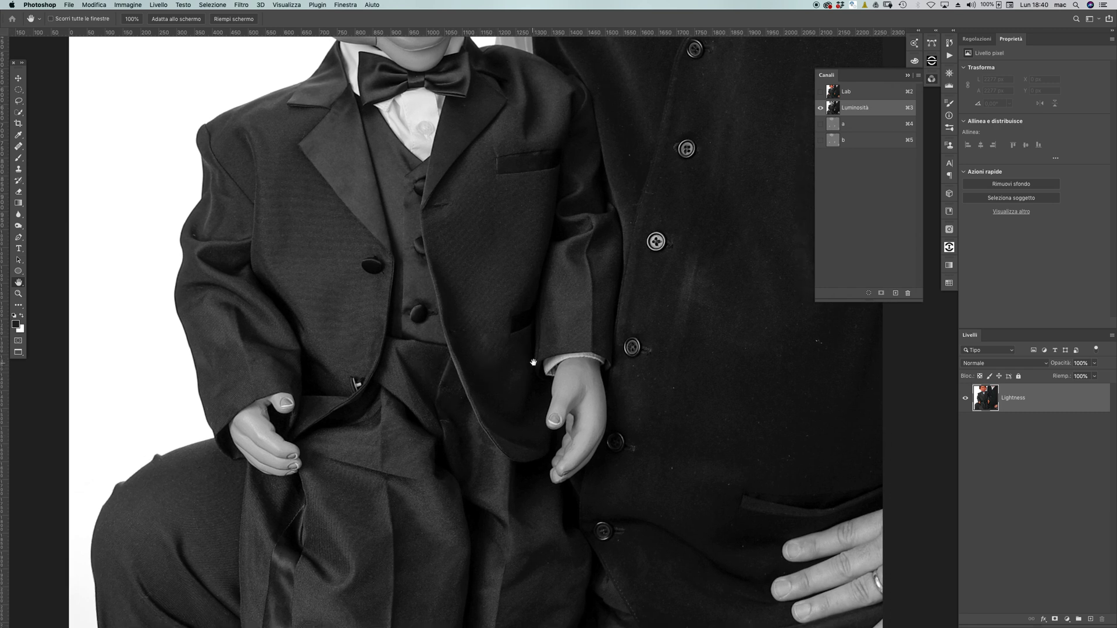
scroll(319, 275, "up", 3)
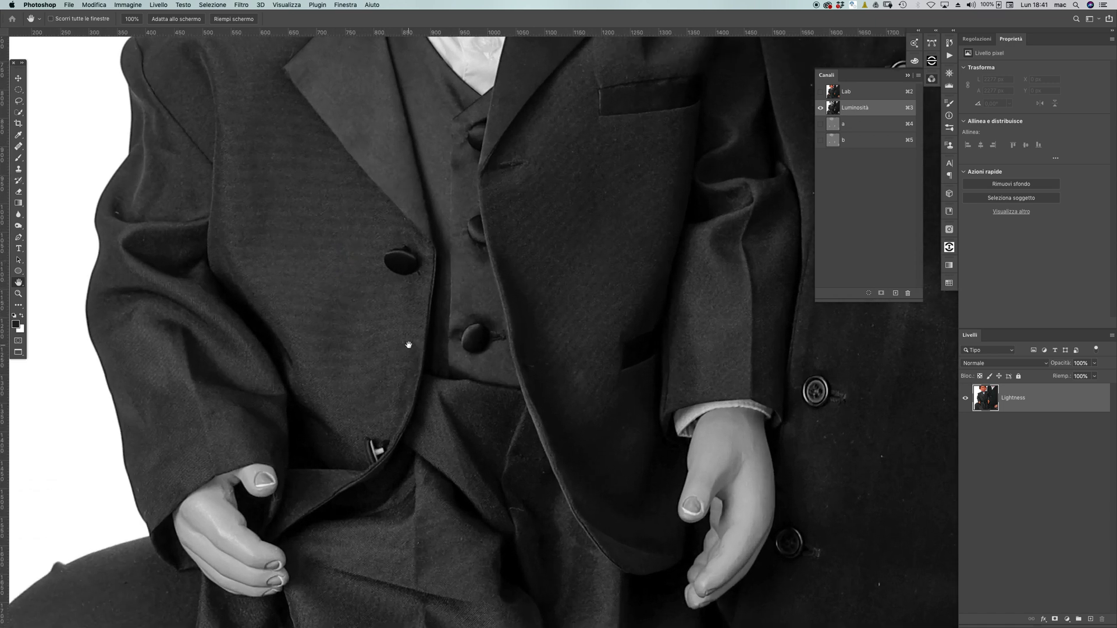
scroll(419, 319, "down", 5)
scroll(430, 307, "down", 3)
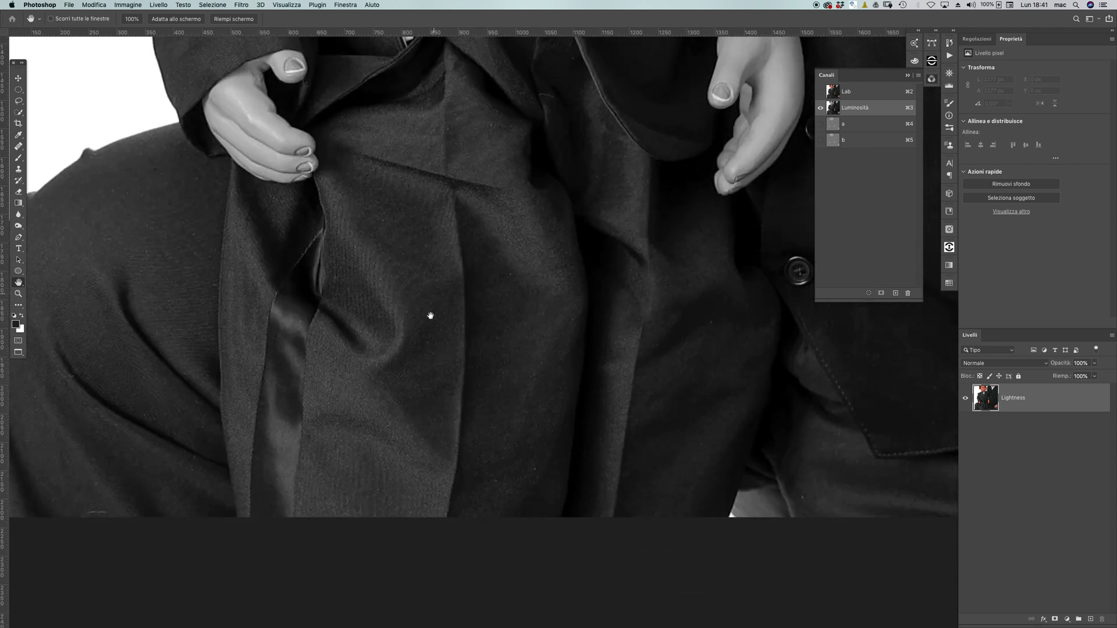
scroll(444, 315, "up", 10)
scroll(426, 415, "up", 2)
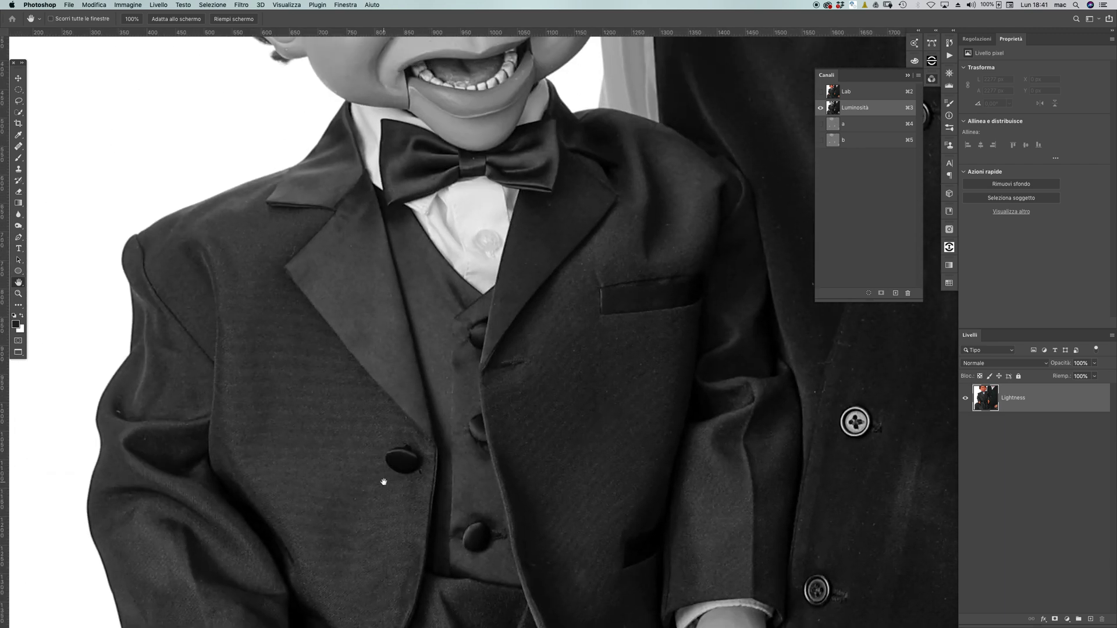
left_click_drag(395, 458, 419, 340)
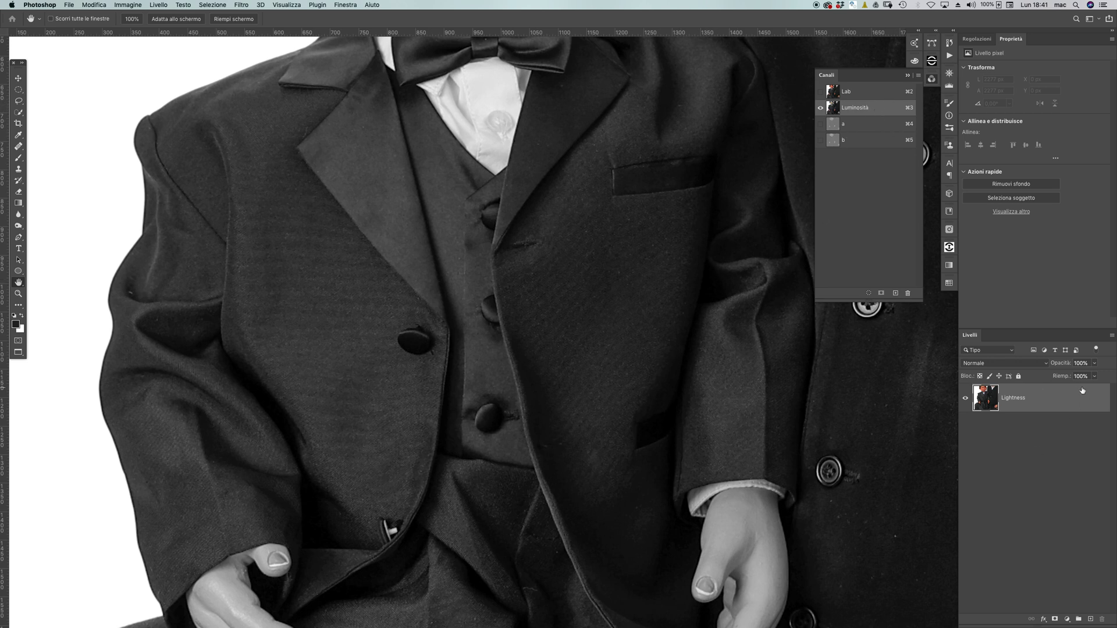
Step: Duplicate the Lightness layer and start Apply Image on the copy's Luminosità channel with Sovrapponi blending
key("super+j")
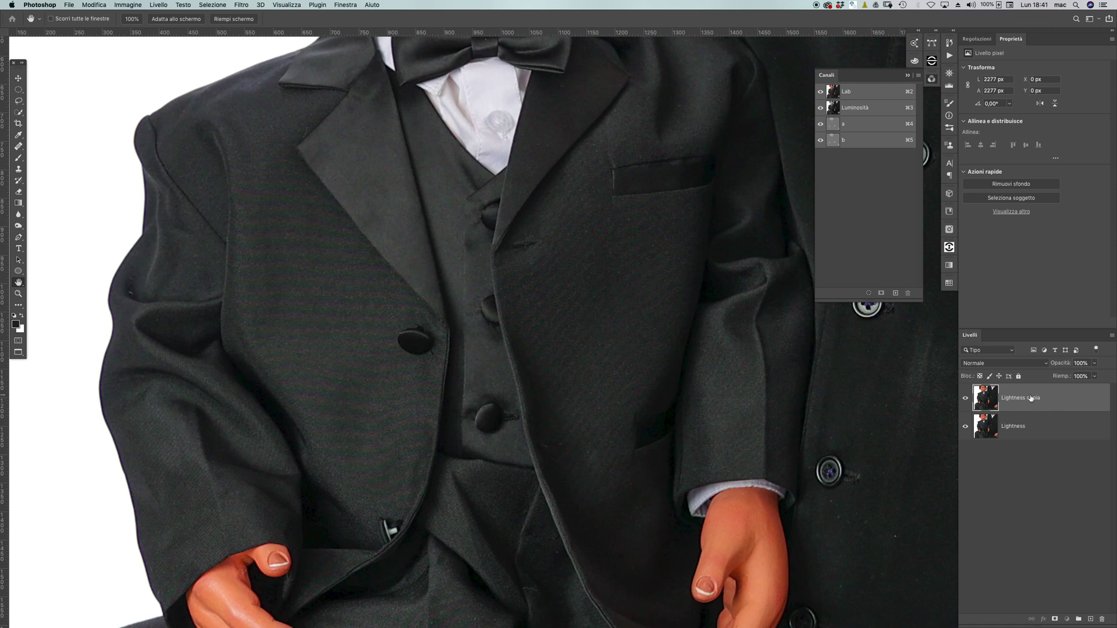
left_click(873, 110)
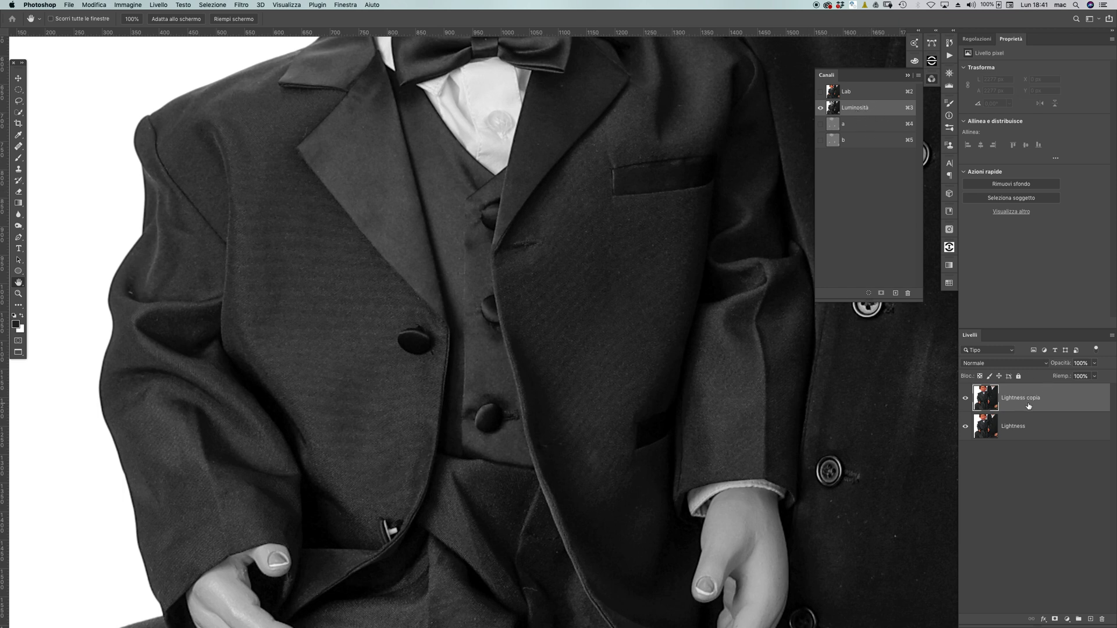
left_click(127, 6)
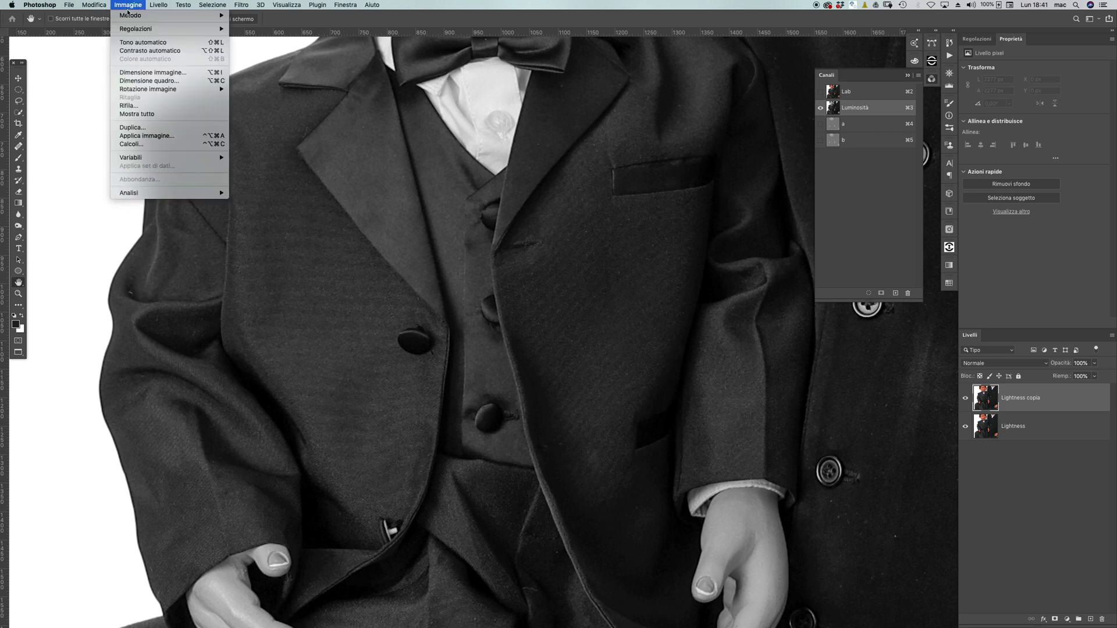
left_click(172, 138)
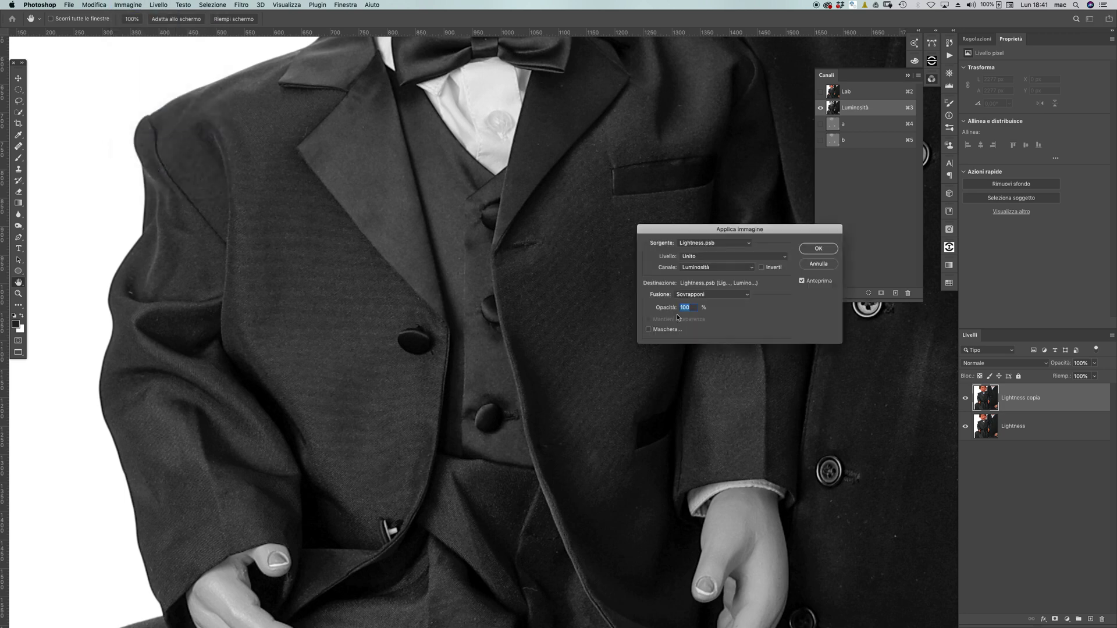
left_click(718, 295)
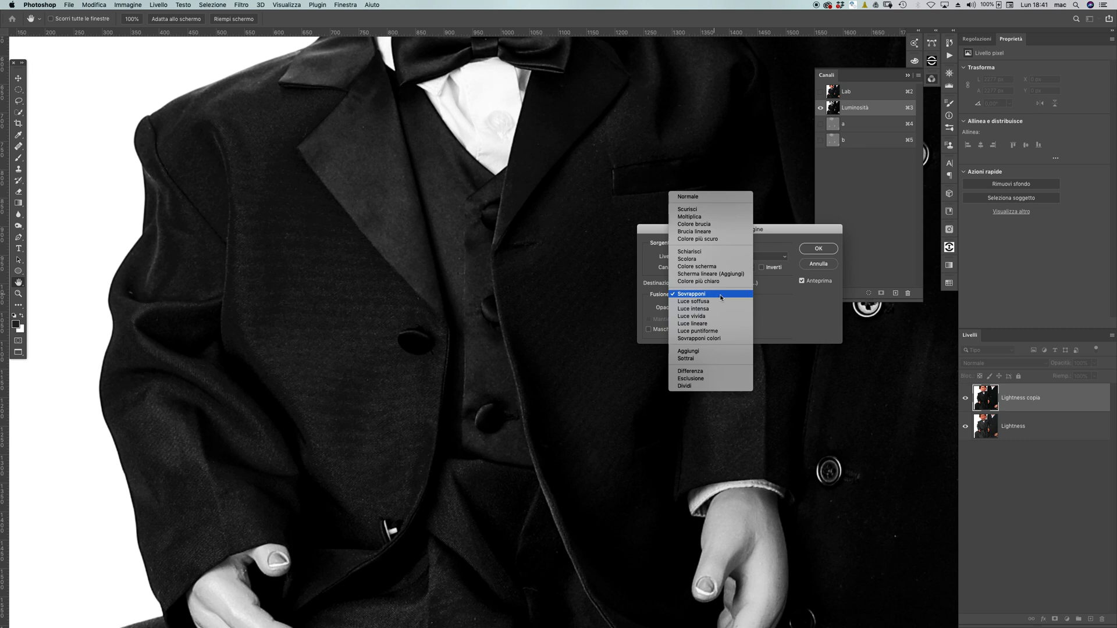
left_click(748, 294)
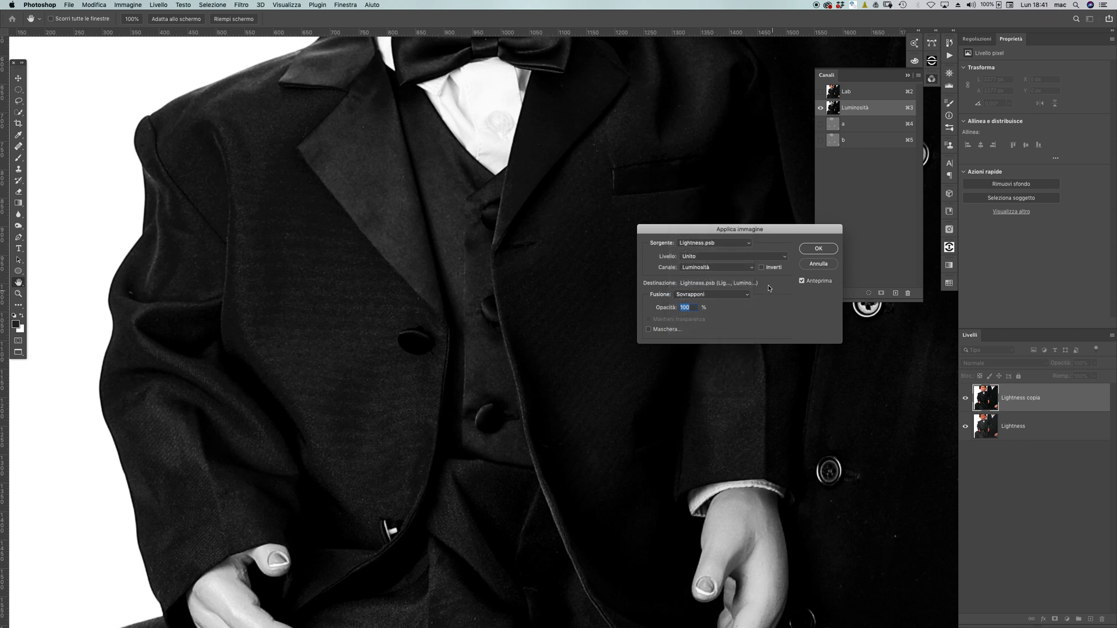
Step: Try the a and b channels as the Apply Image source, settling on channel a
left_click(708, 270)
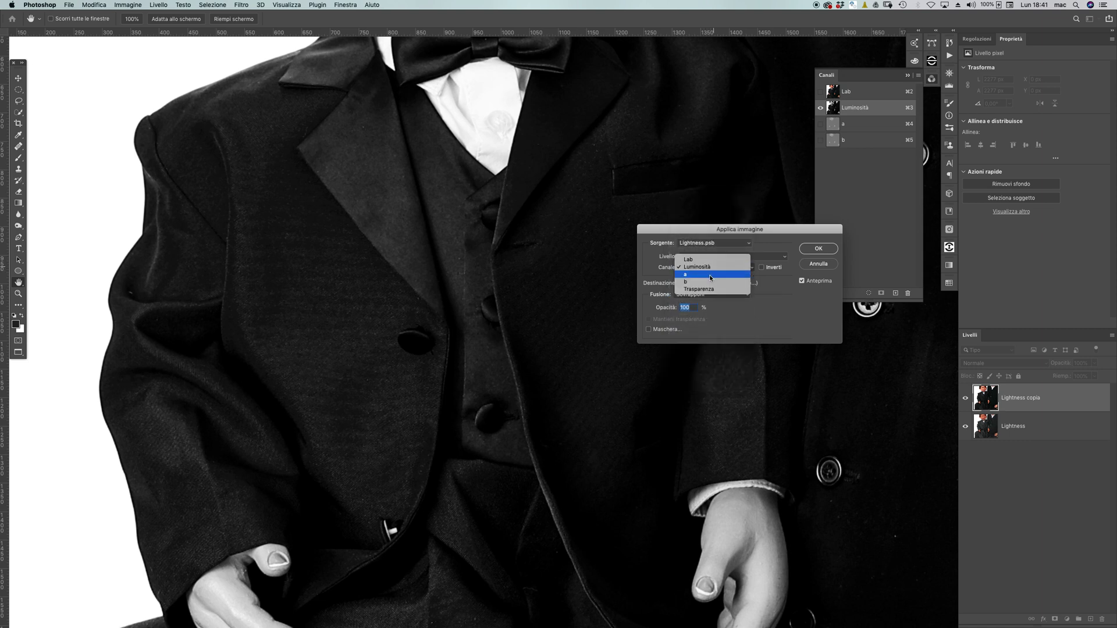
left_click(709, 274)
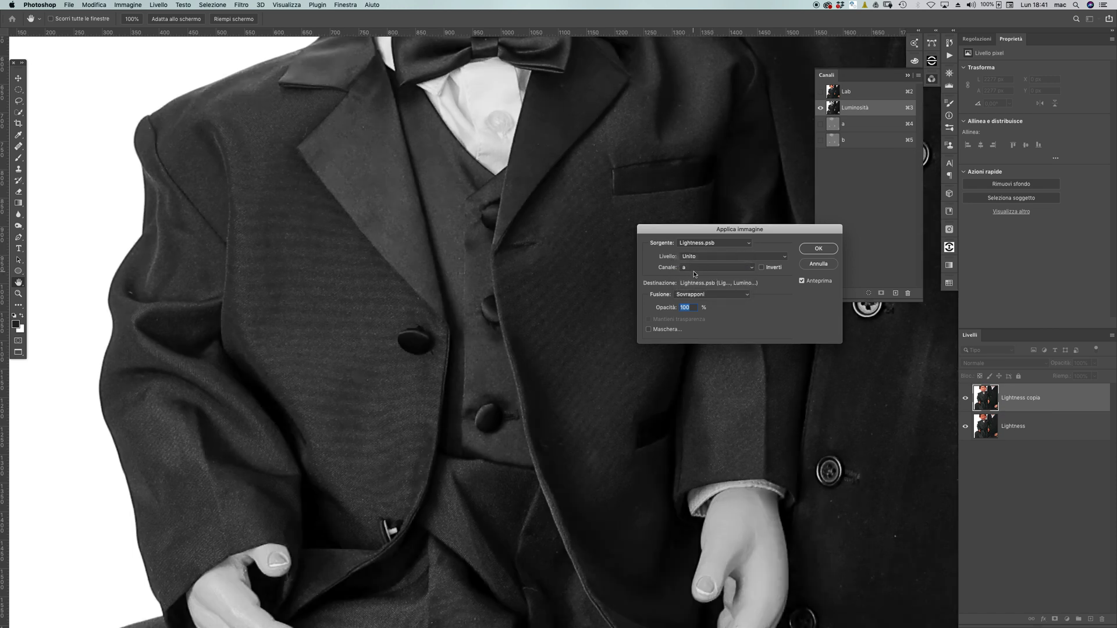
left_click(707, 268)
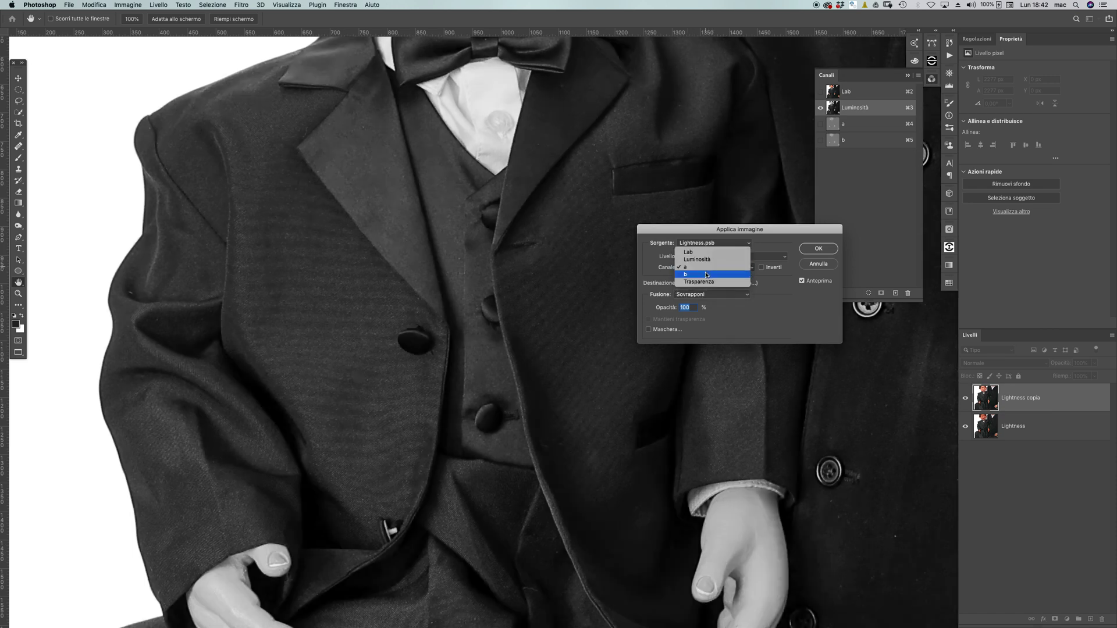
left_click(708, 275)
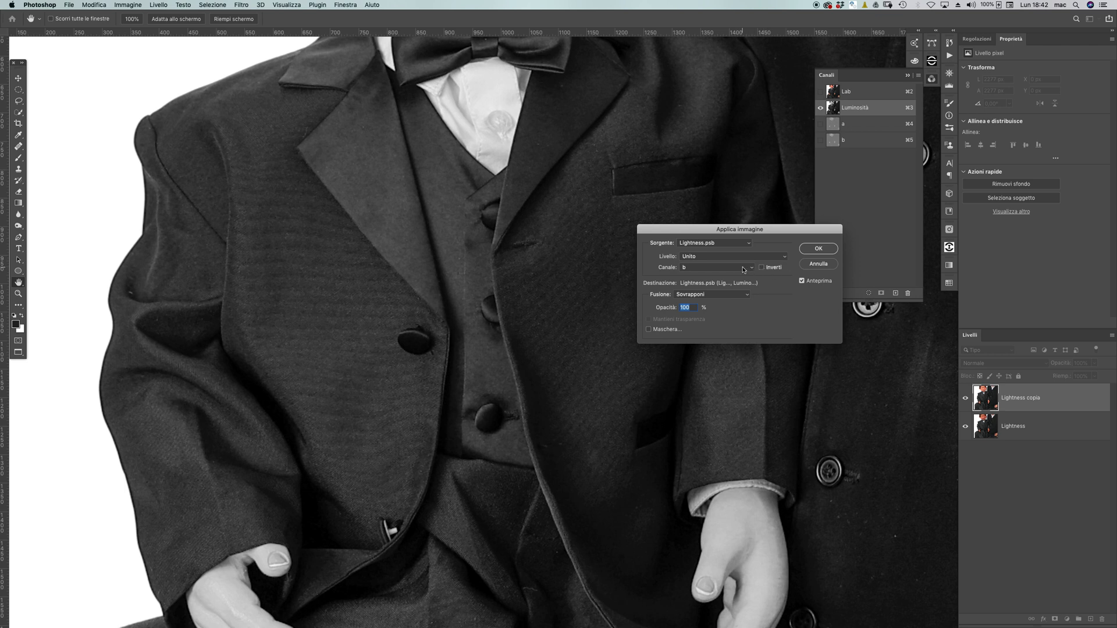
left_click(729, 268)
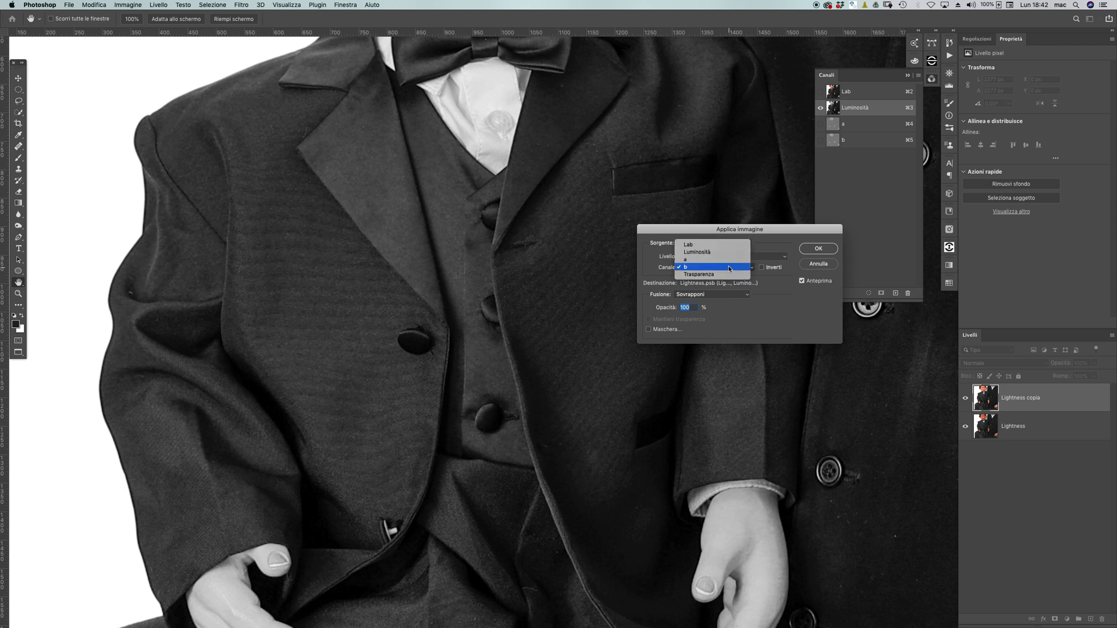
left_click(708, 260)
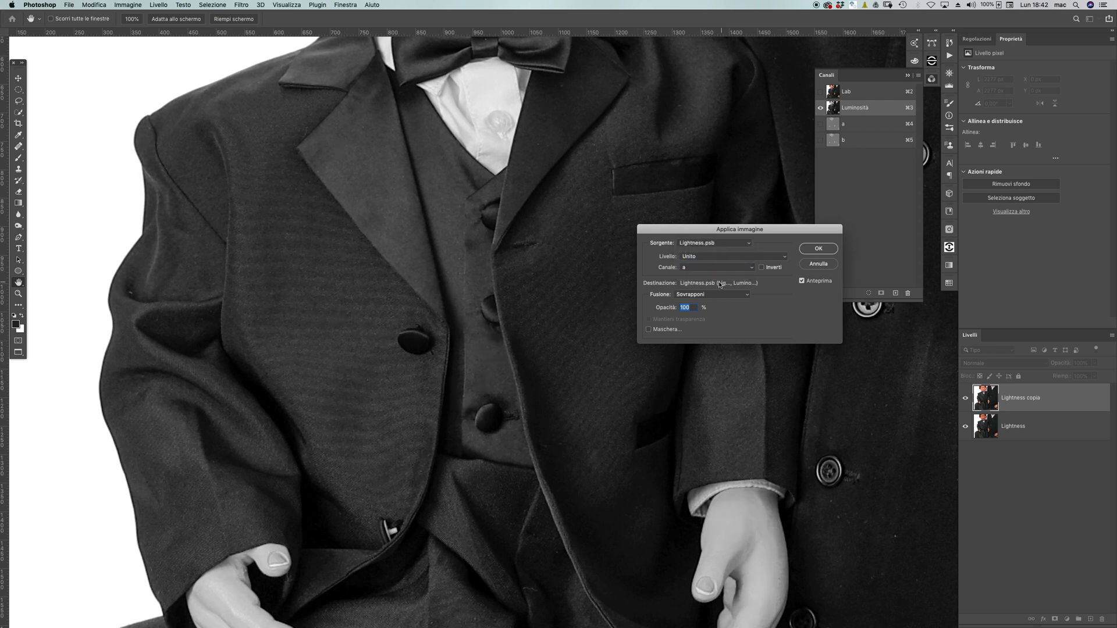
Step: Check the a-channel blend across the jacket and trousers, and invert the source channel
scroll(408, 333, "up", 3)
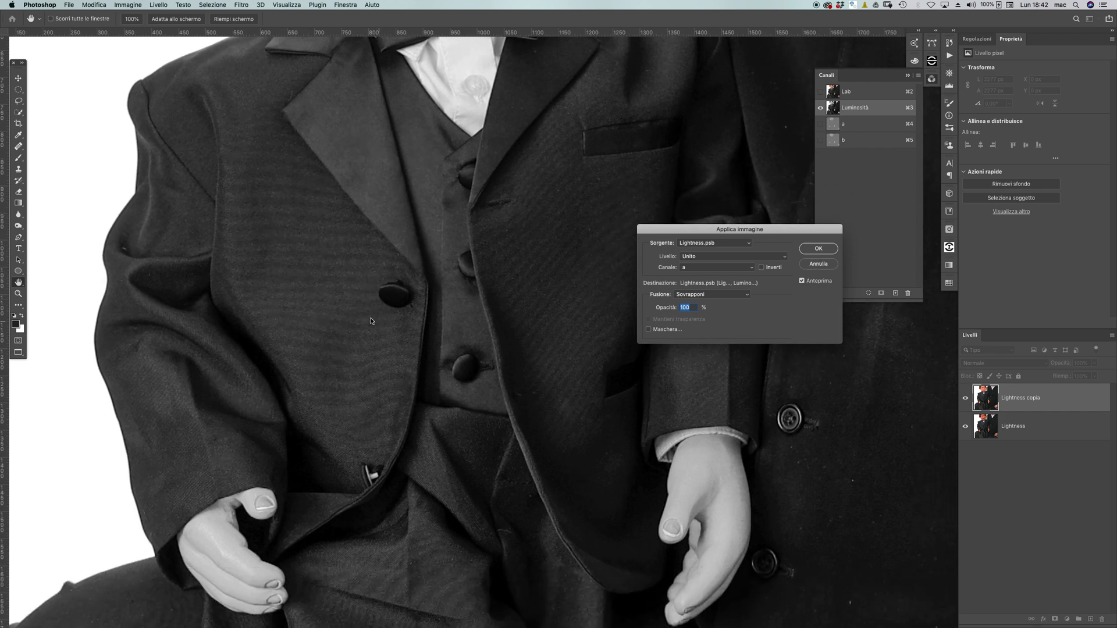
scroll(408, 334, "down", 4)
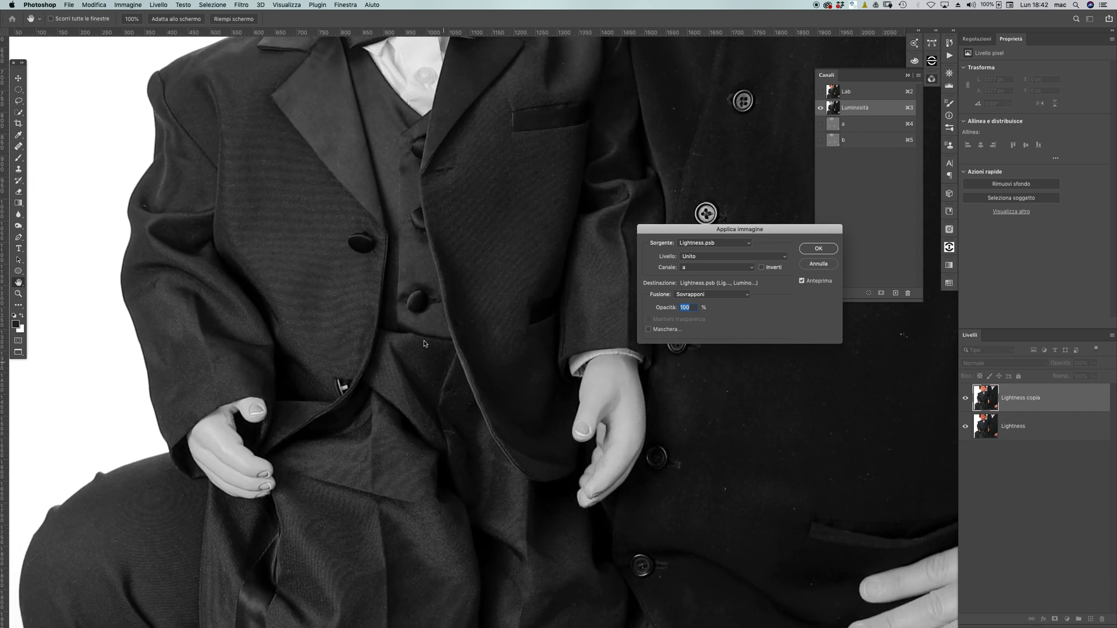
scroll(444, 332, "up", 1)
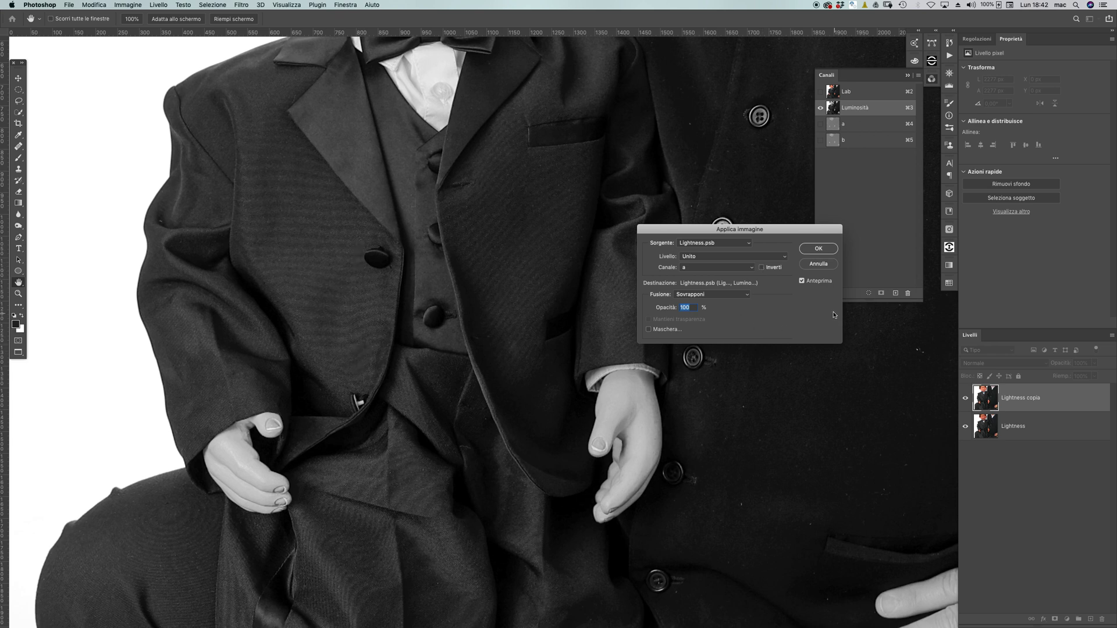
left_click(802, 282)
left_click(763, 268)
scroll(413, 351, "down", 5)
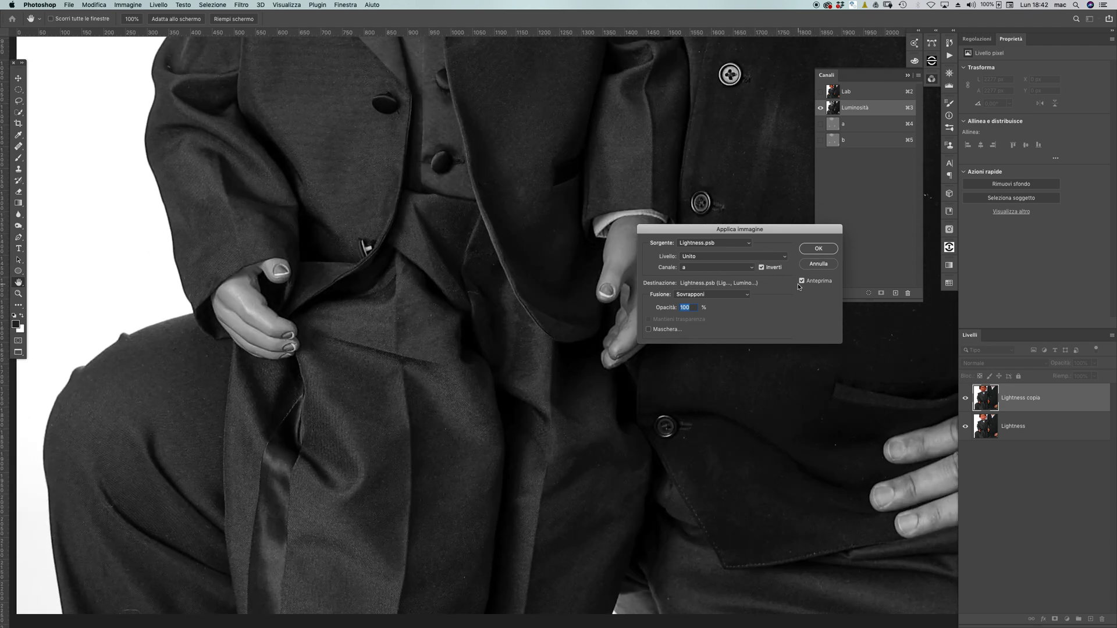
Step: Compare the trousers and jacket with and without the inverted a-channel blend, looking for remaining moiré
left_click(804, 283)
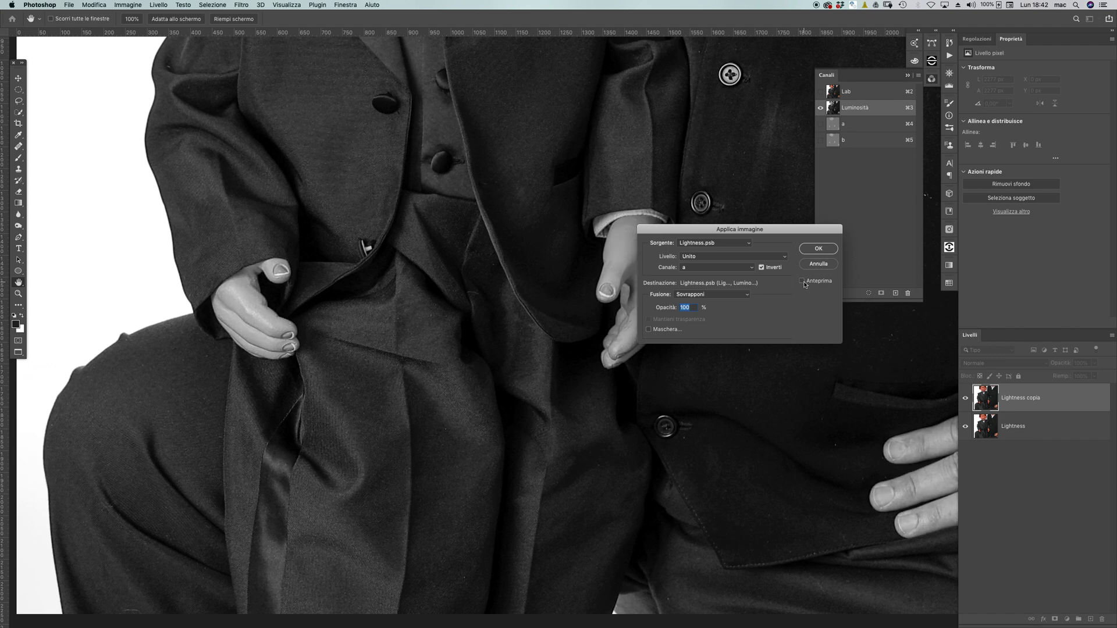
left_click(803, 282)
left_click(806, 285)
left_click(806, 284)
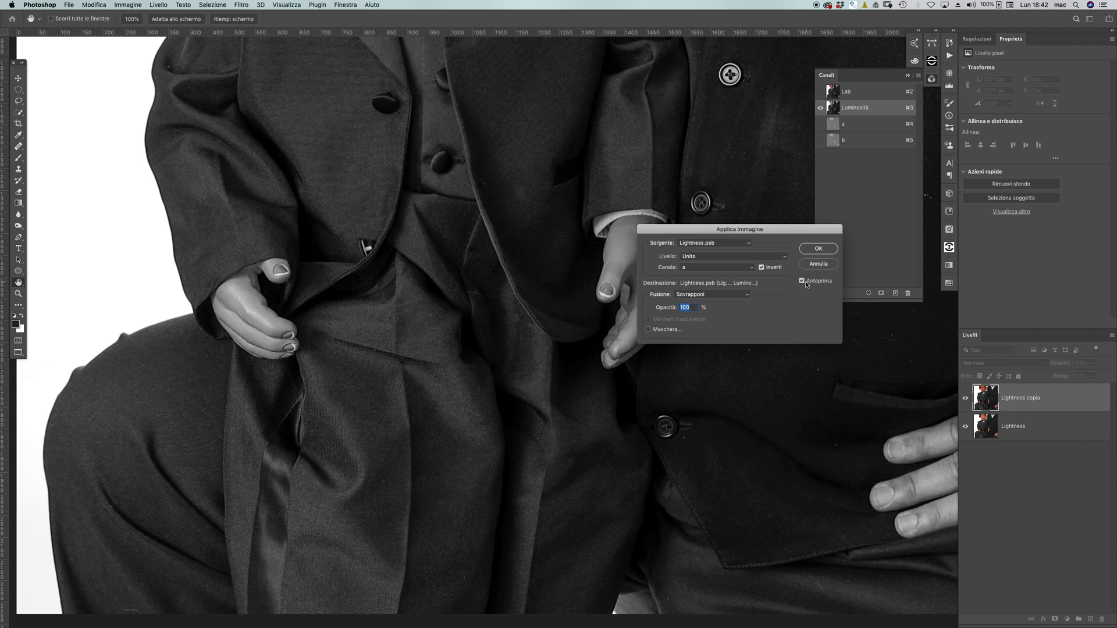
left_click(808, 284)
left_click(808, 284)
left_click(808, 284)
left_click(808, 284)
left_click(805, 284)
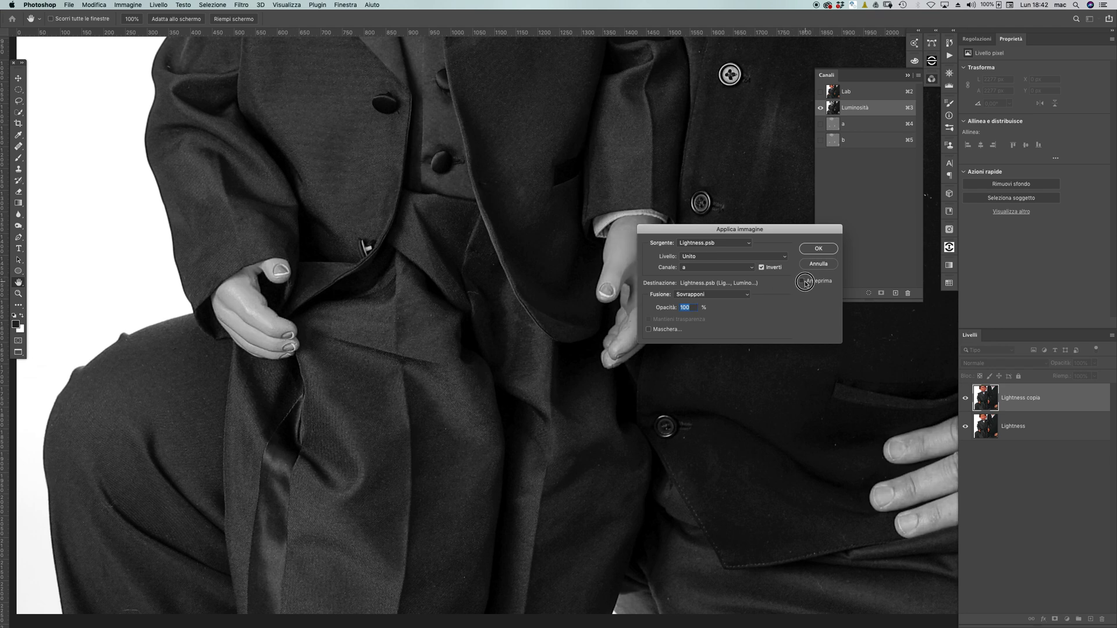
left_click(804, 284)
left_click(805, 283)
left_click(805, 284)
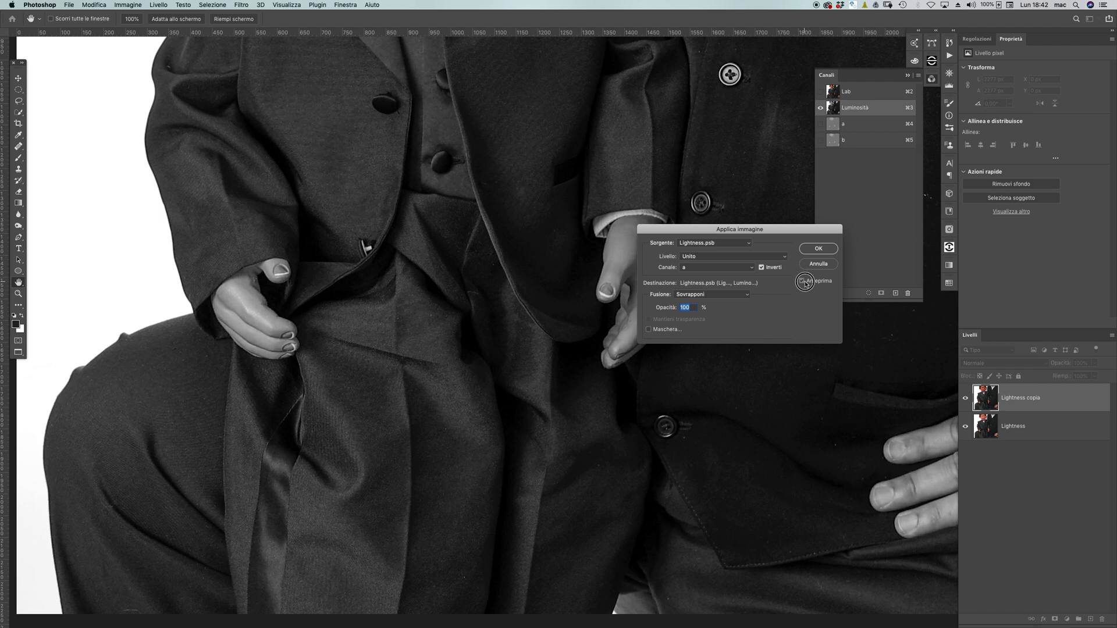
left_click(805, 283)
left_click(804, 284)
left_click_drag(392, 330, 380, 461)
scroll(380, 462, "up", 5)
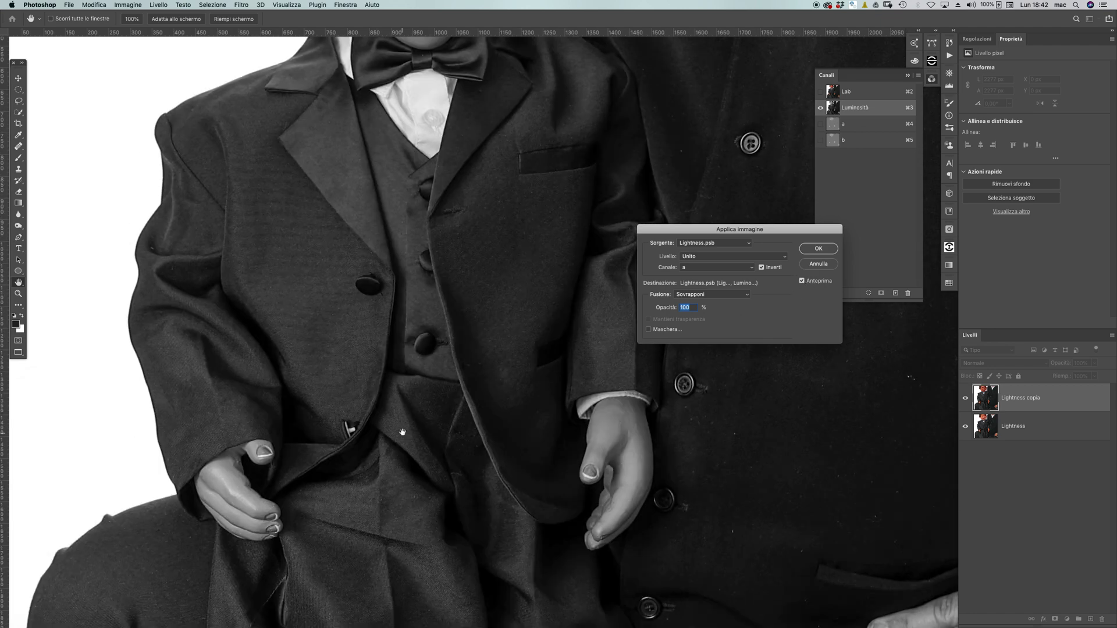
scroll(651, 473, "right", 1)
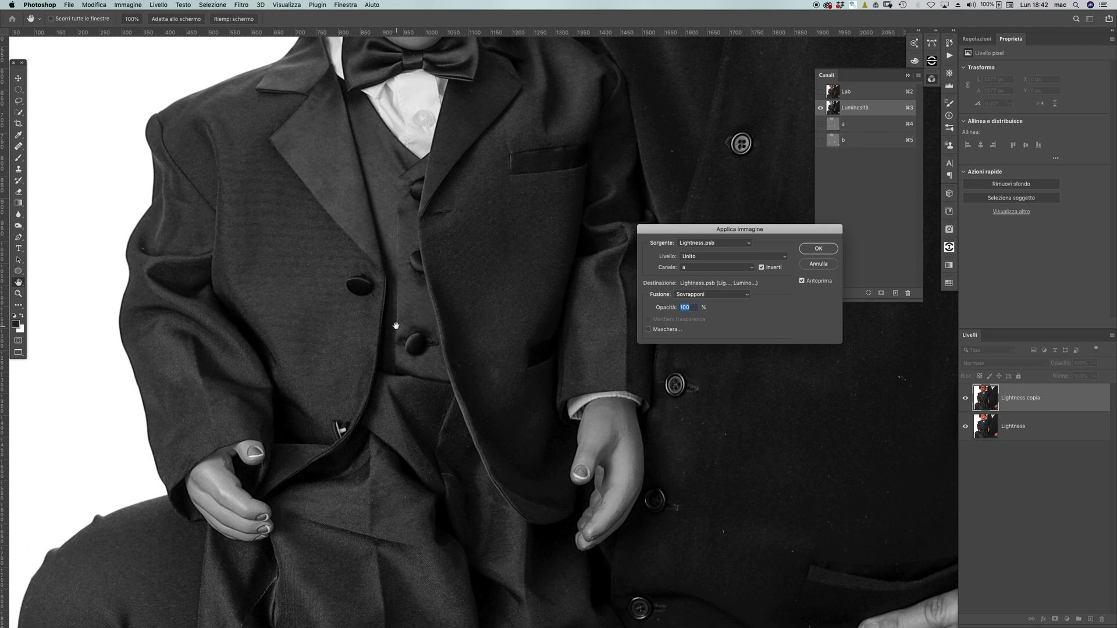
scroll(396, 321, "up", 3)
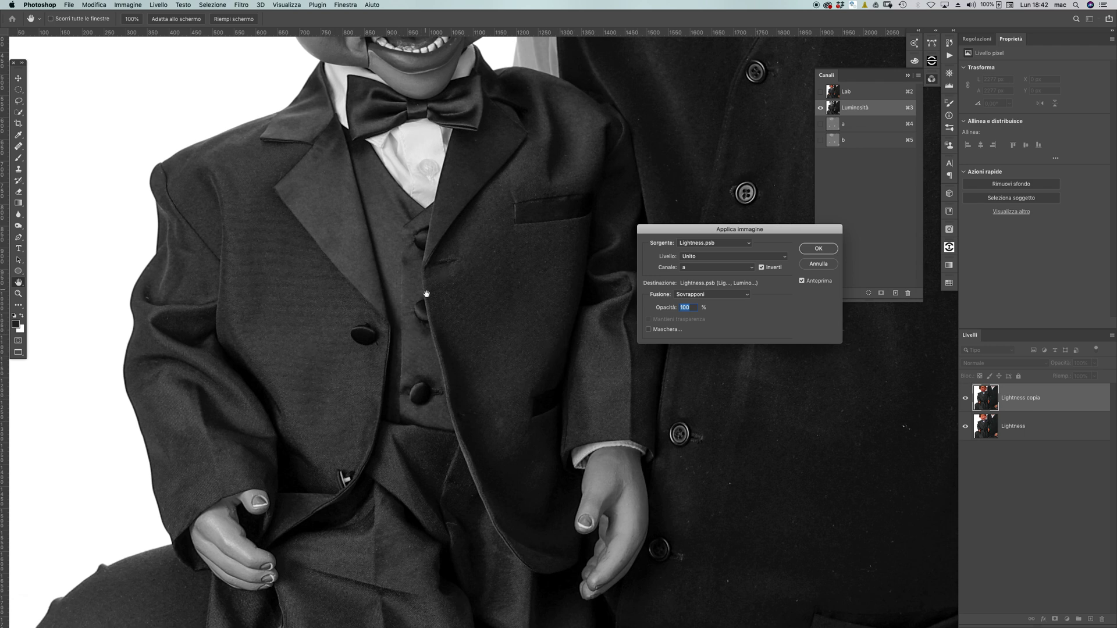
Step: Recheck the suit's preview and apply the inverted a channel to Luminosità in Sovrapponi mode at 100% opacity
left_click(801, 281)
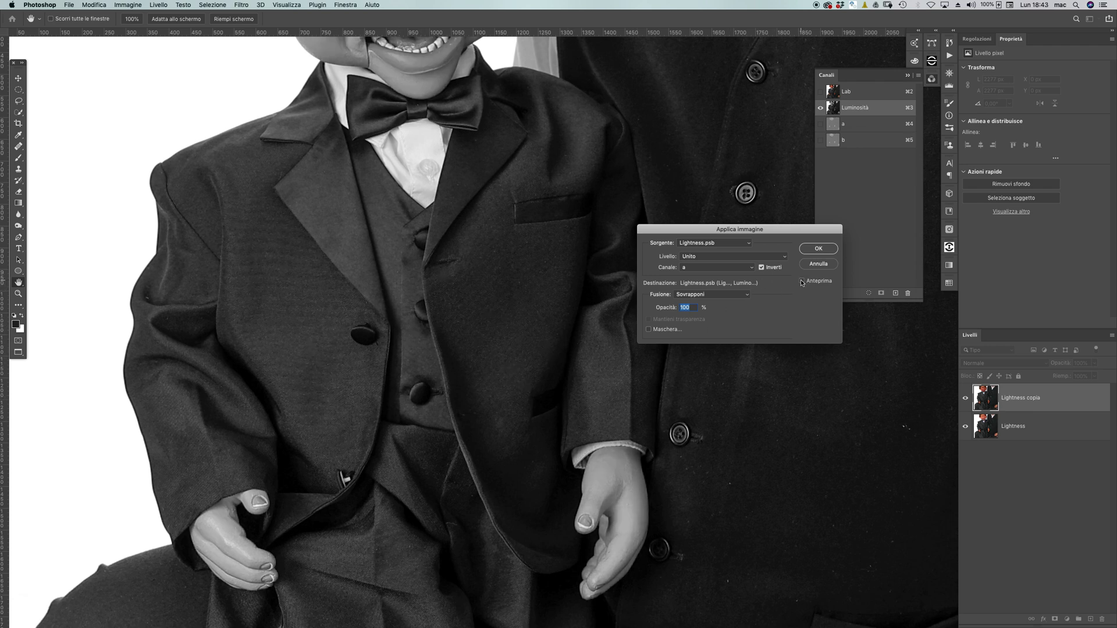
left_click(802, 281)
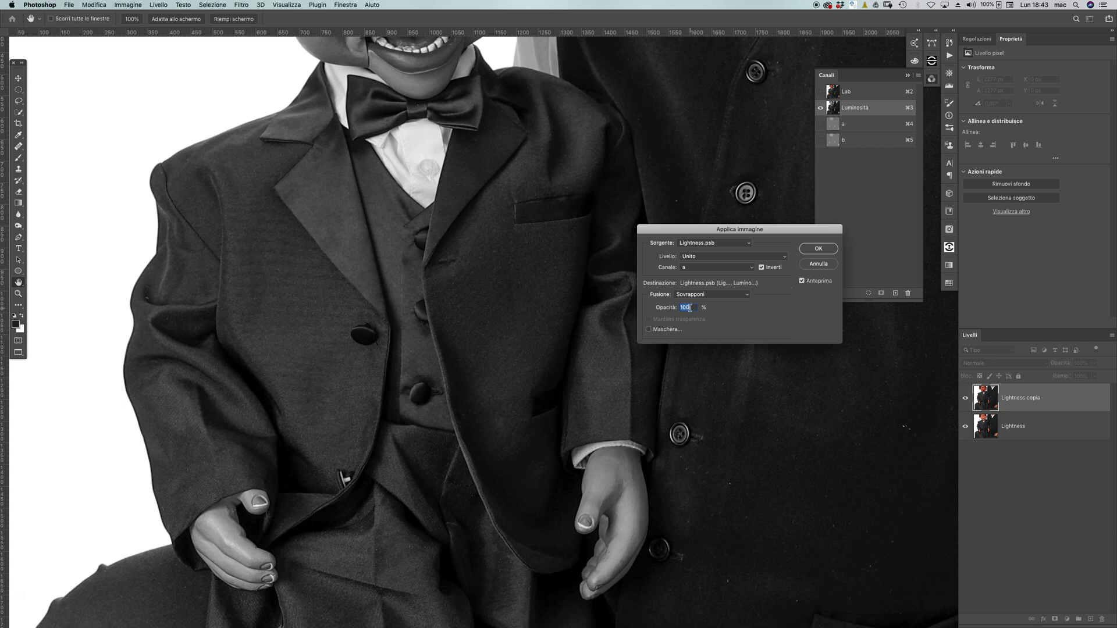
mouse_move(690, 311)
left_mouse_down()
mouse_move(673, 307)
mouse_move(713, 308)
left_mouse_up()
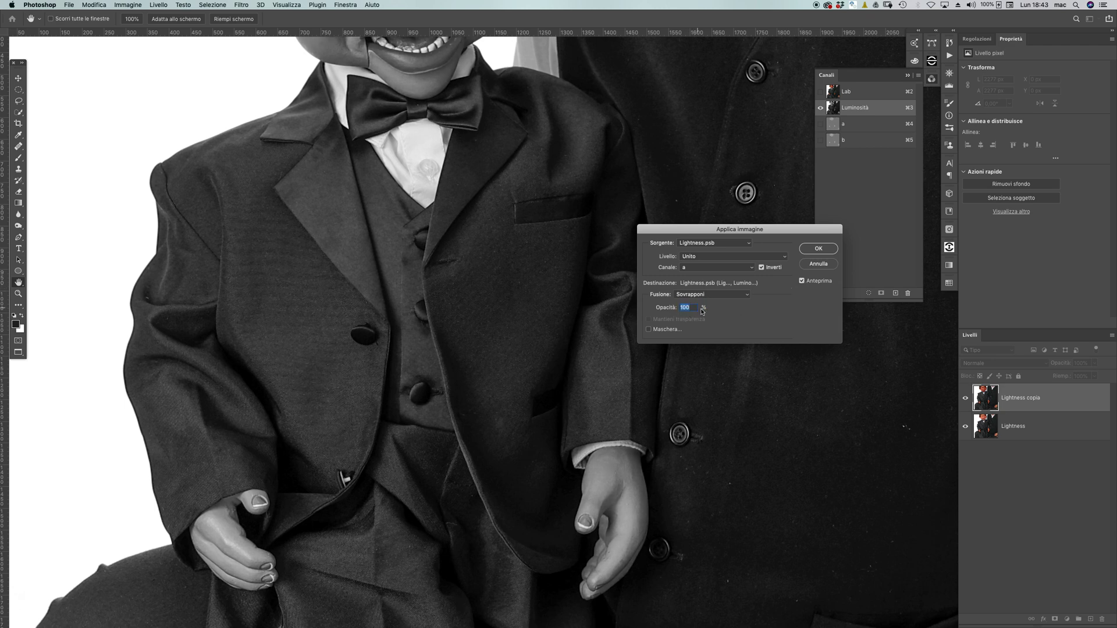
scroll(487, 425, "down", 5)
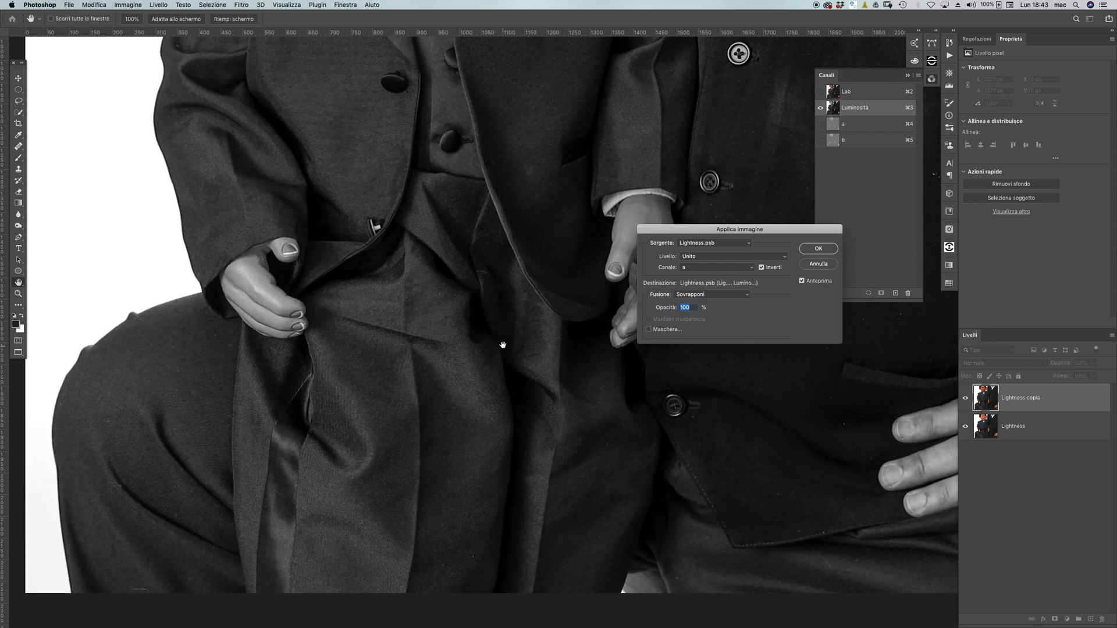
scroll(492, 433, "up", 4)
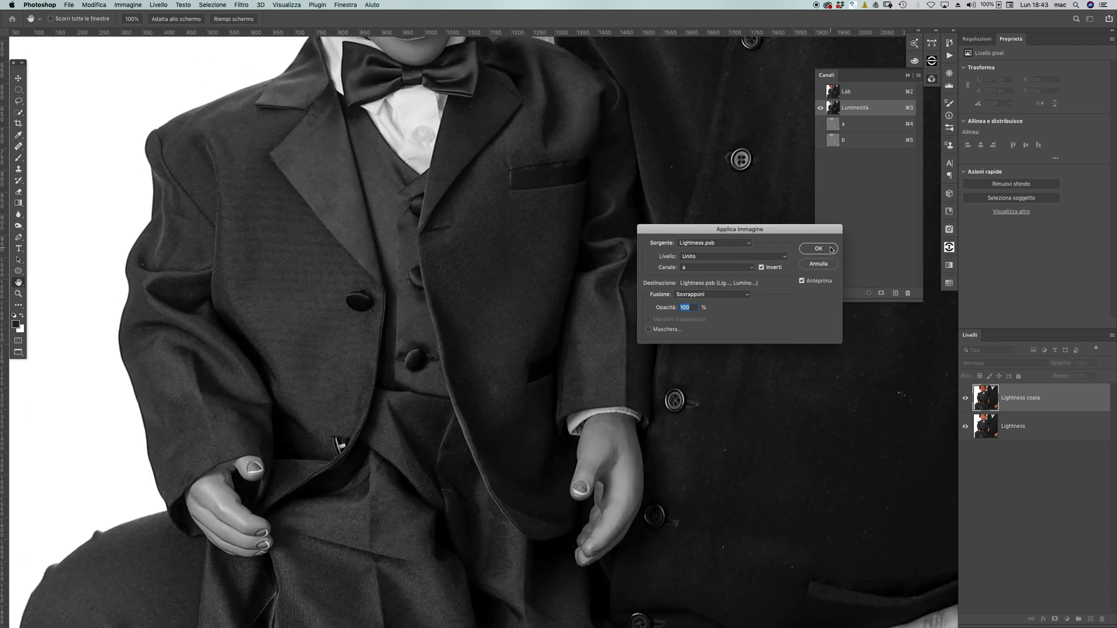
left_click(827, 252)
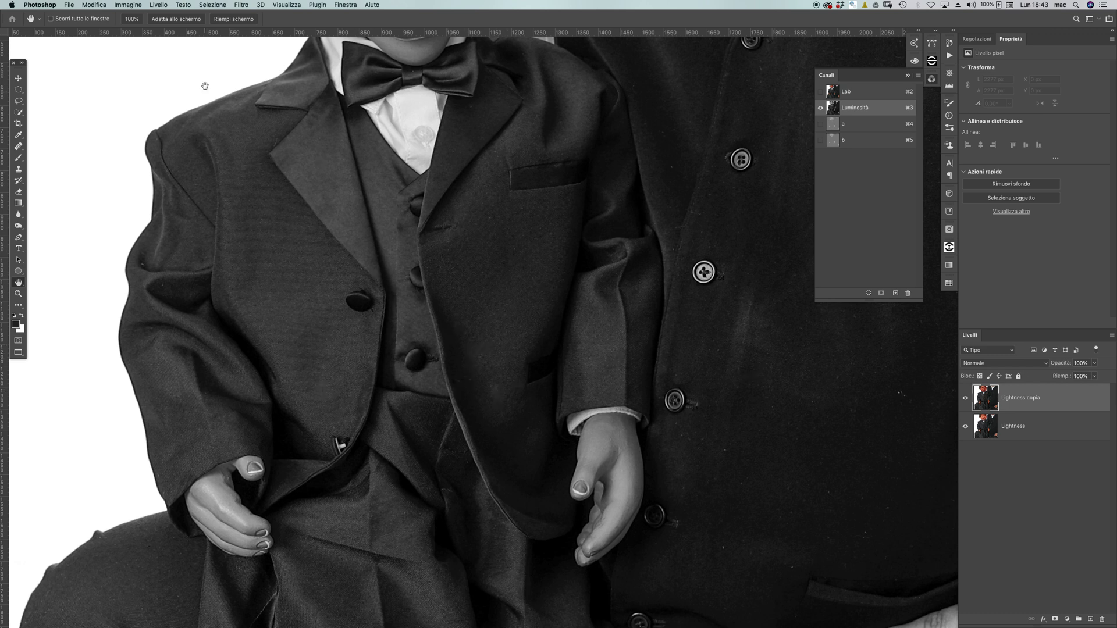
Step: Set Apply Image to blend the inverted b channel into Luminosità in Sovrapponi mode at 100% opacity
left_click(128, 4)
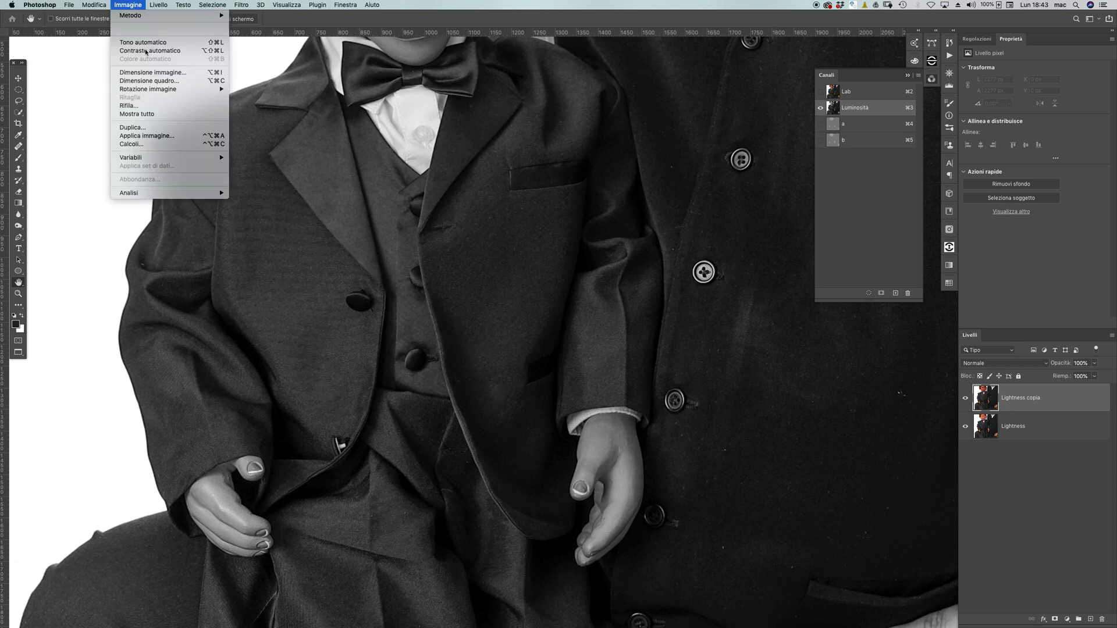
left_click(162, 136)
left_click(703, 268)
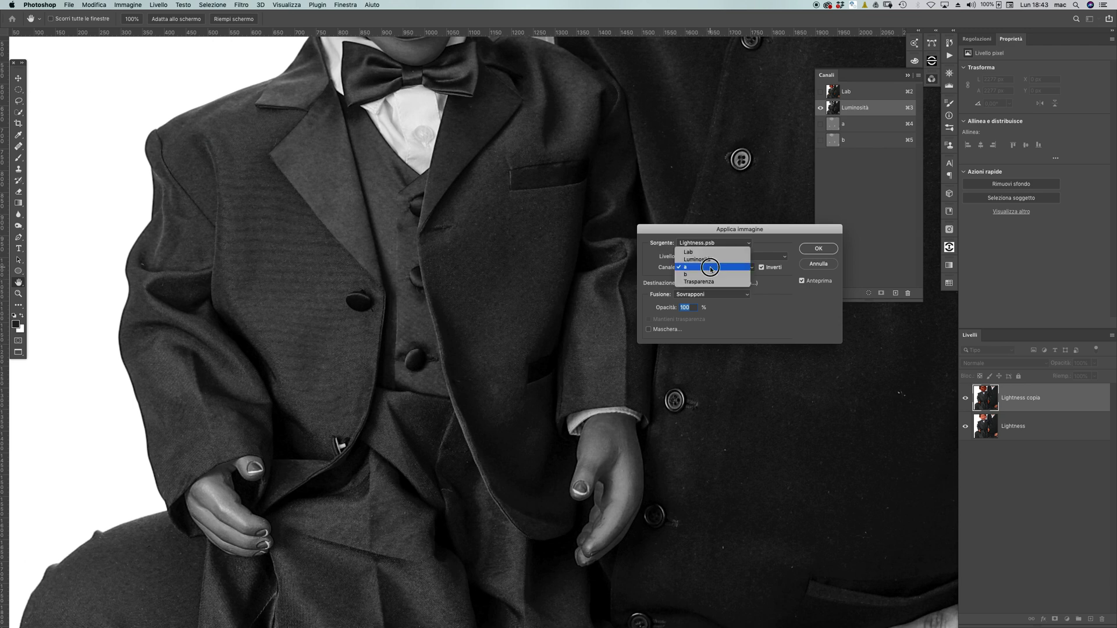
left_click(709, 275)
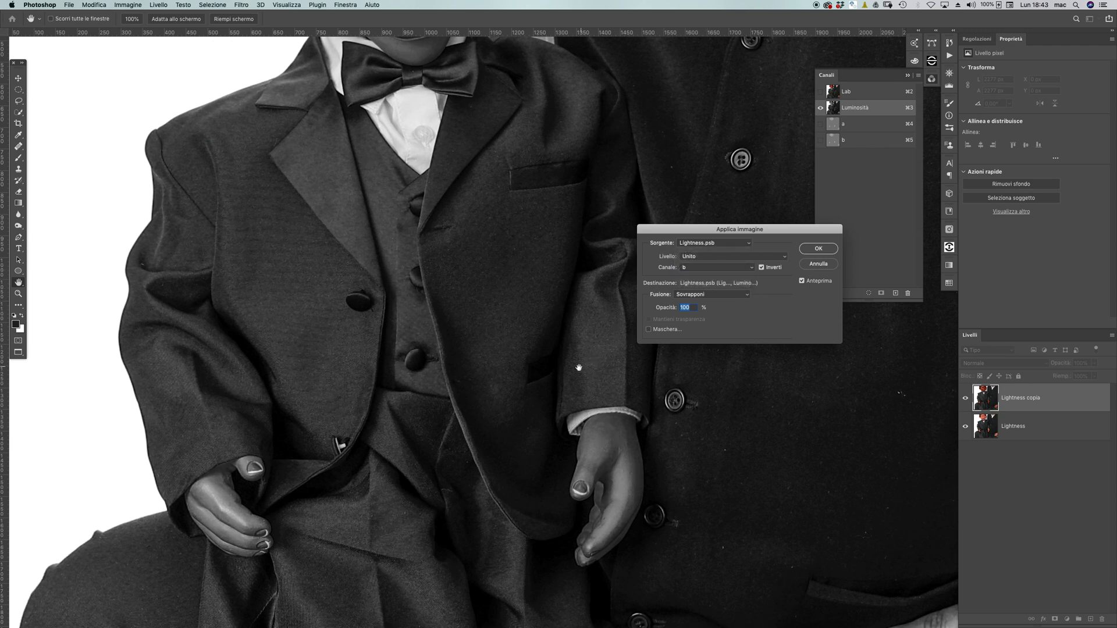
scroll(511, 291, "down", 3)
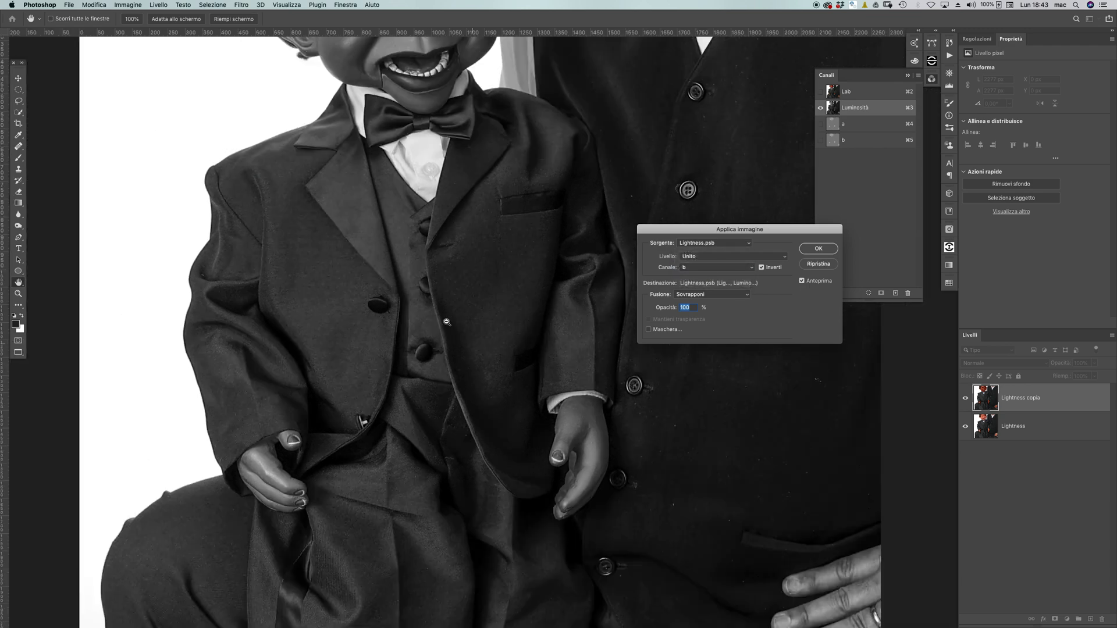
scroll(582, 262, "down", 3)
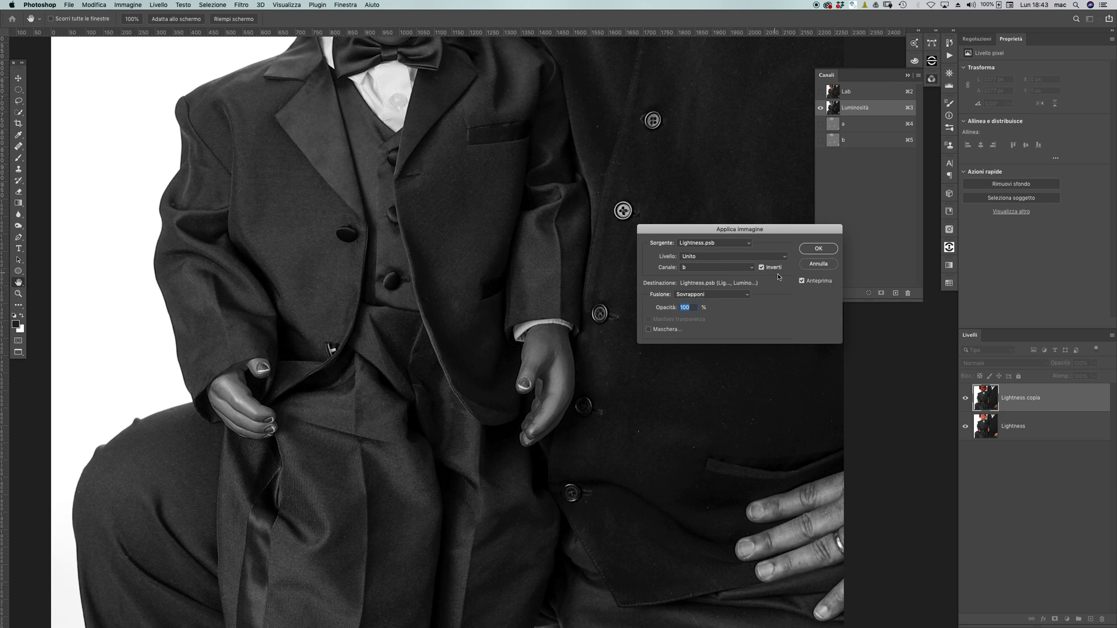
Step: Compare the suit with and without the inverted b-channel blend, checking the trousers closely, and apply it
left_click(801, 281)
left_click(802, 281)
left_click(803, 282)
left_click(803, 282)
left_click(802, 281)
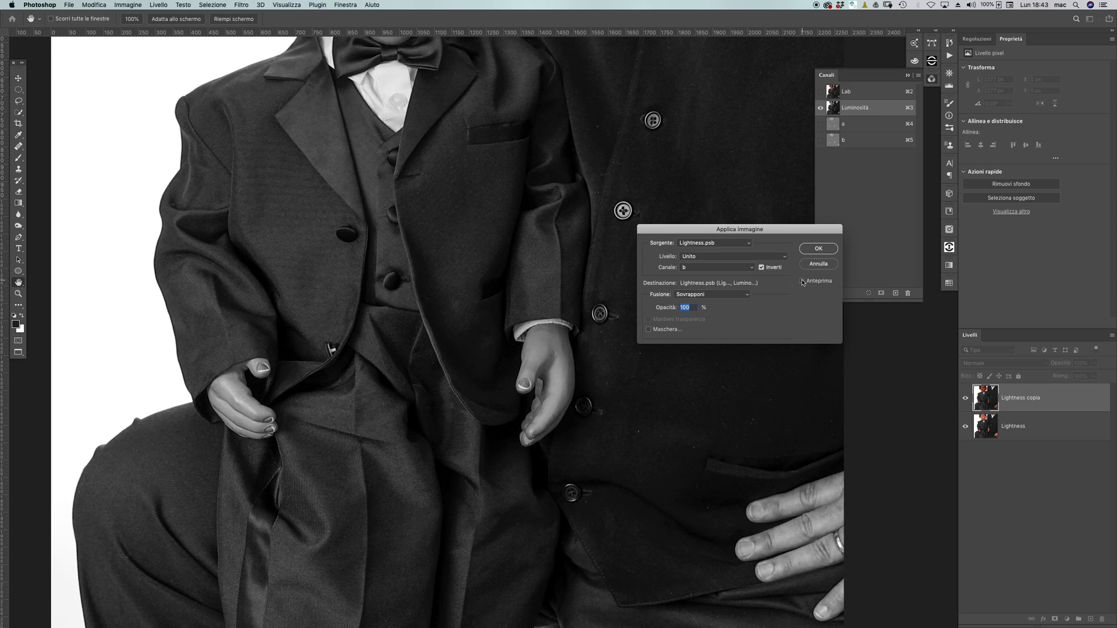
left_click(802, 281)
scroll(374, 463, "down", 3)
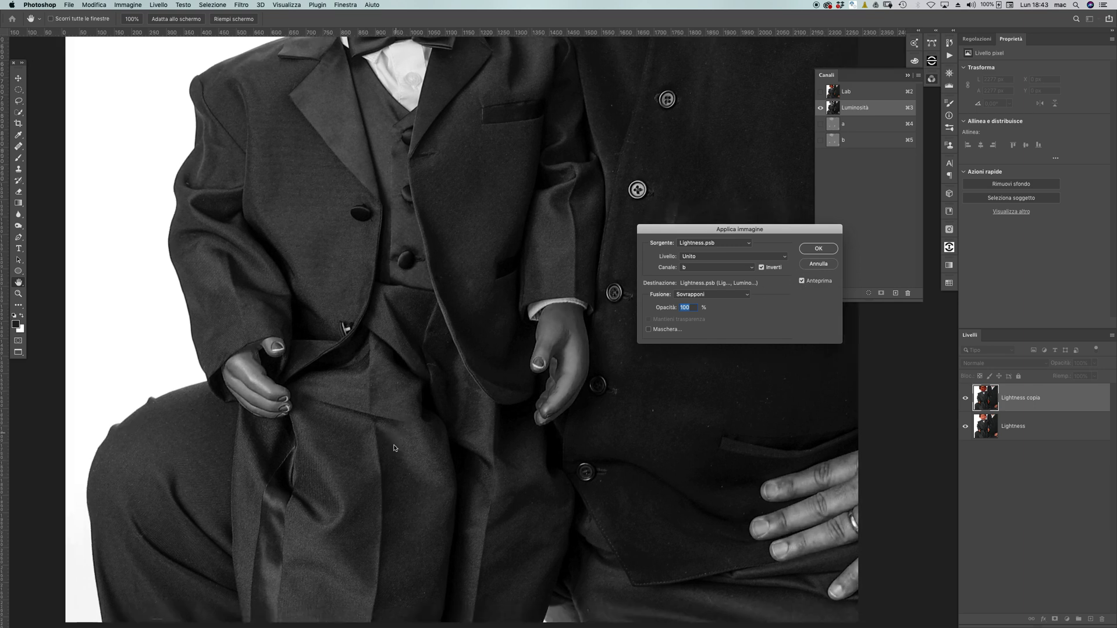
left_click(345, 486, "super")
left_click(802, 281)
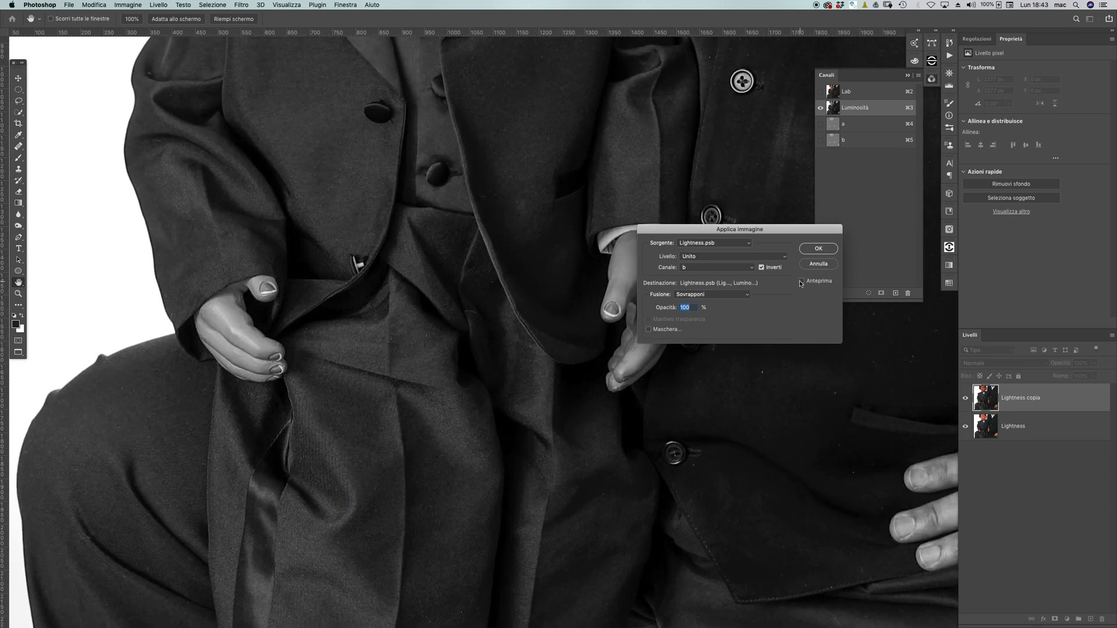
left_click(803, 282)
left_click(818, 249)
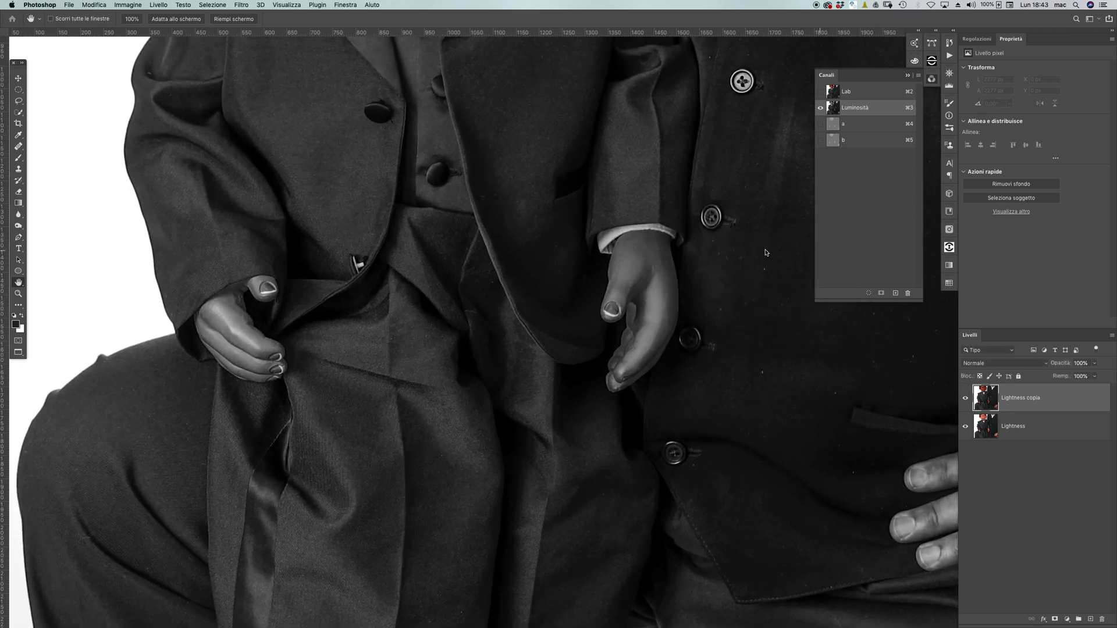
Step: Compare the trousers and the whole suit with the Lightness copia layer hidden and shown, looking for remaining moiré
left_click_drag(494, 399, 580, 380)
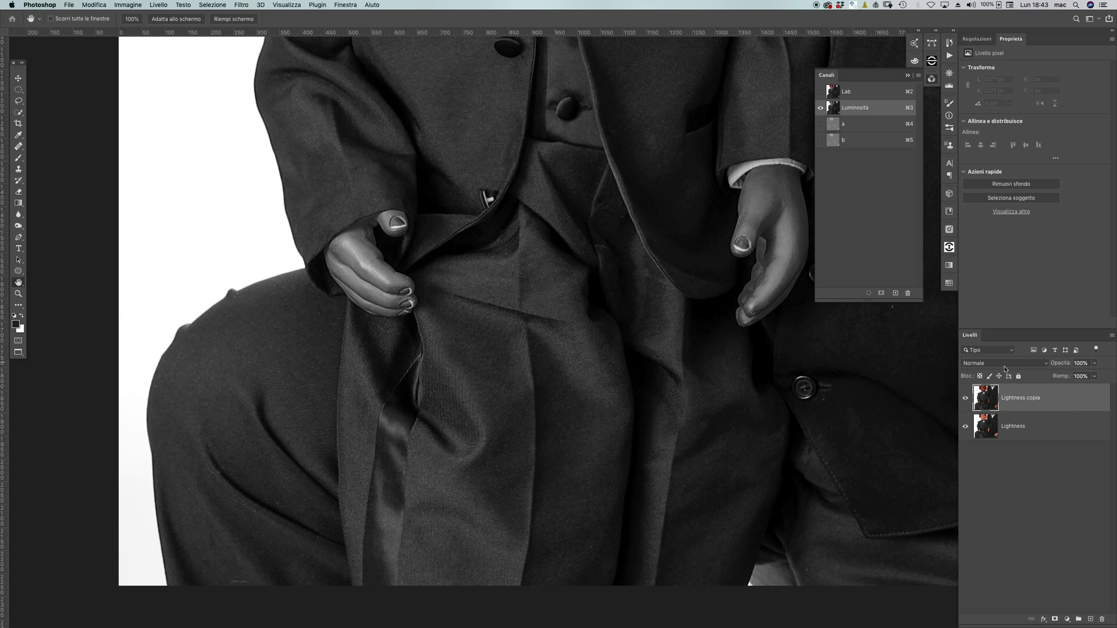
left_click(966, 400)
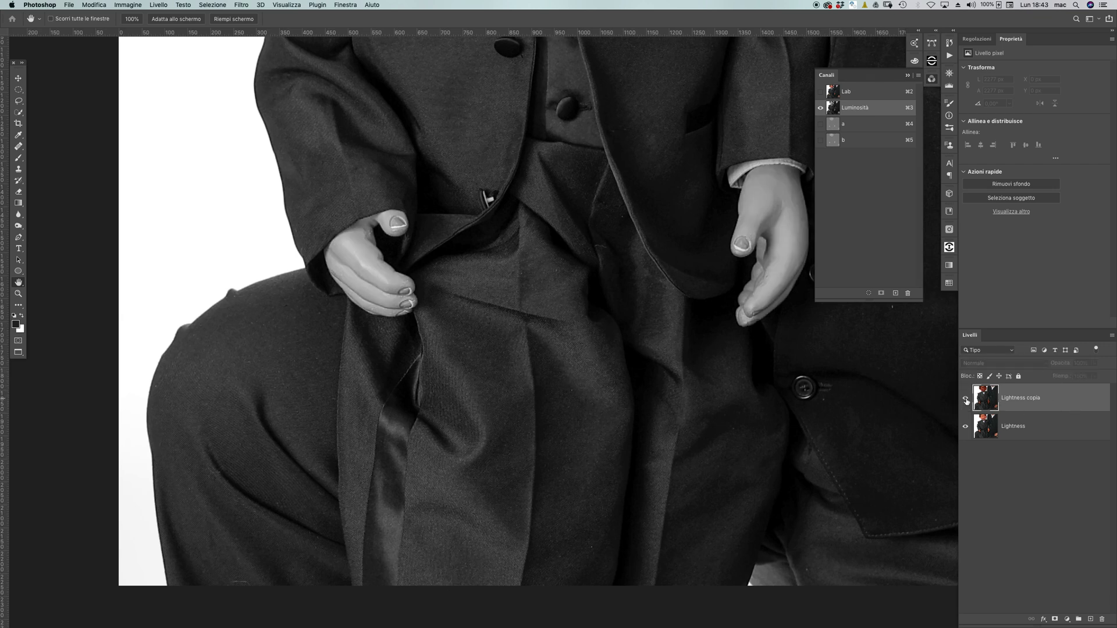
left_click(965, 400)
left_click(966, 400)
left_click(966, 400)
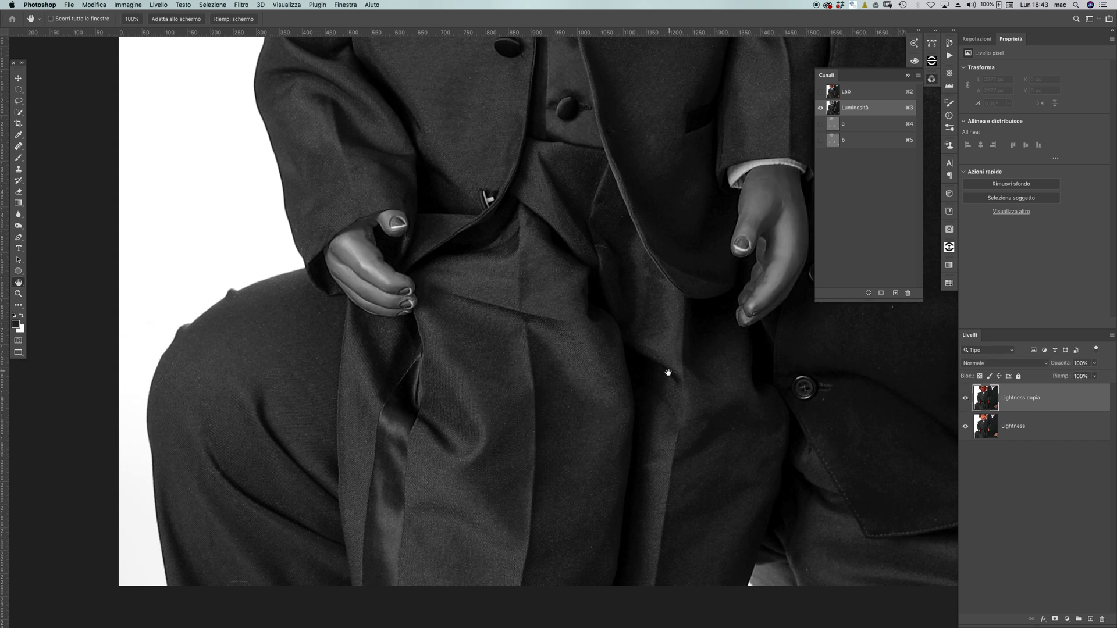
scroll(668, 372, "down", 5)
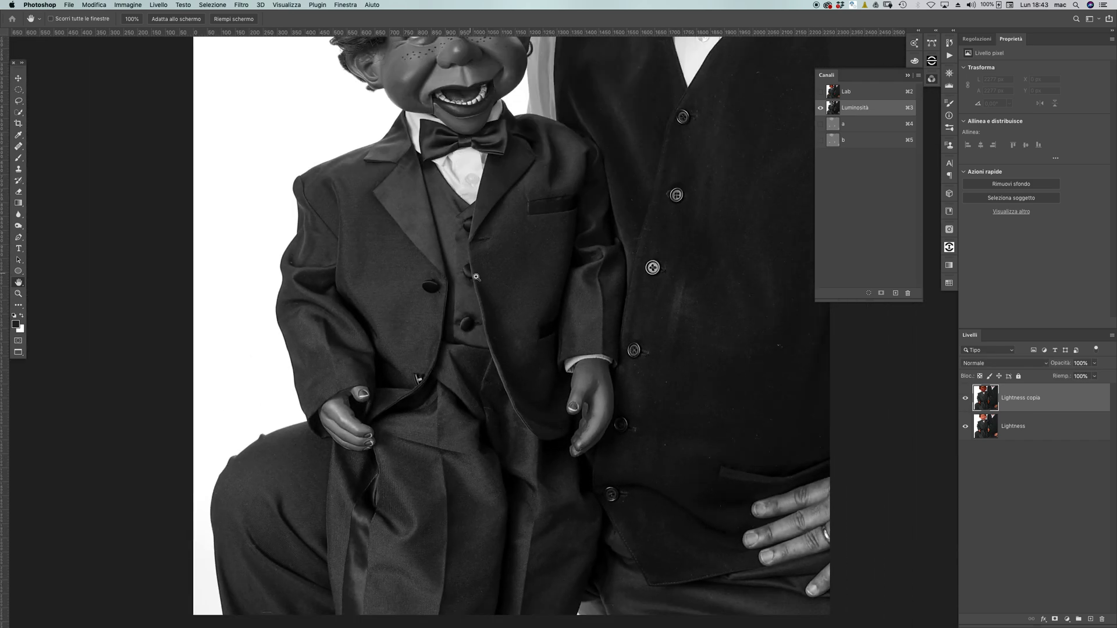
scroll(491, 289, "up", 2)
left_click(962, 400)
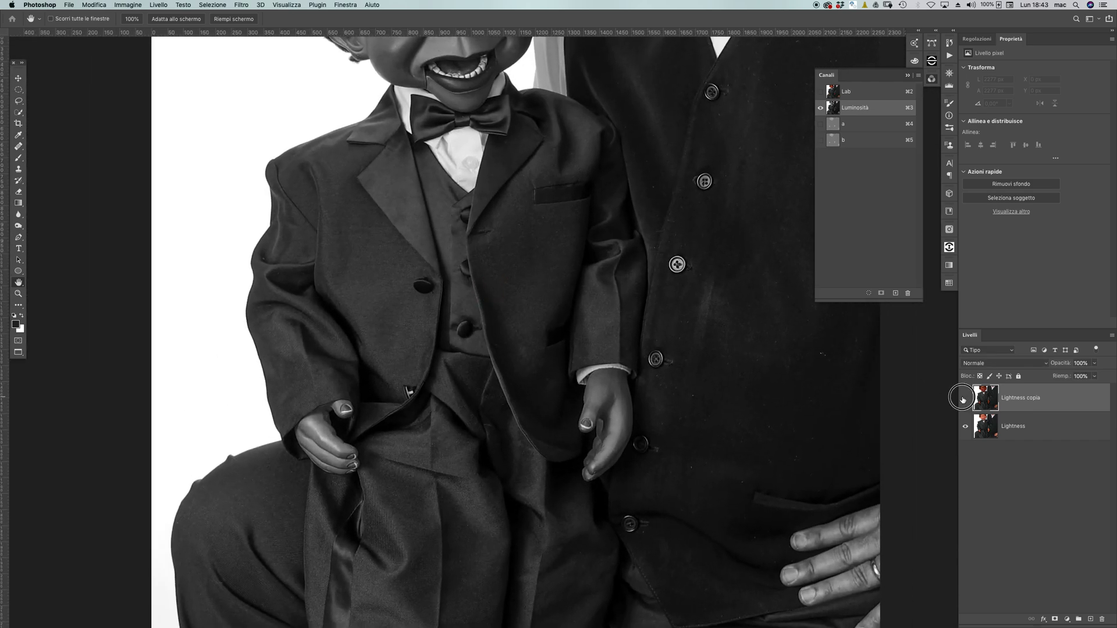
left_click(963, 399)
left_click(963, 399)
Step: Examine the jacket close up with and without the Lightness copia layer to judge the moiré reduction
left_click(488, 289, "super")
left_click(964, 400)
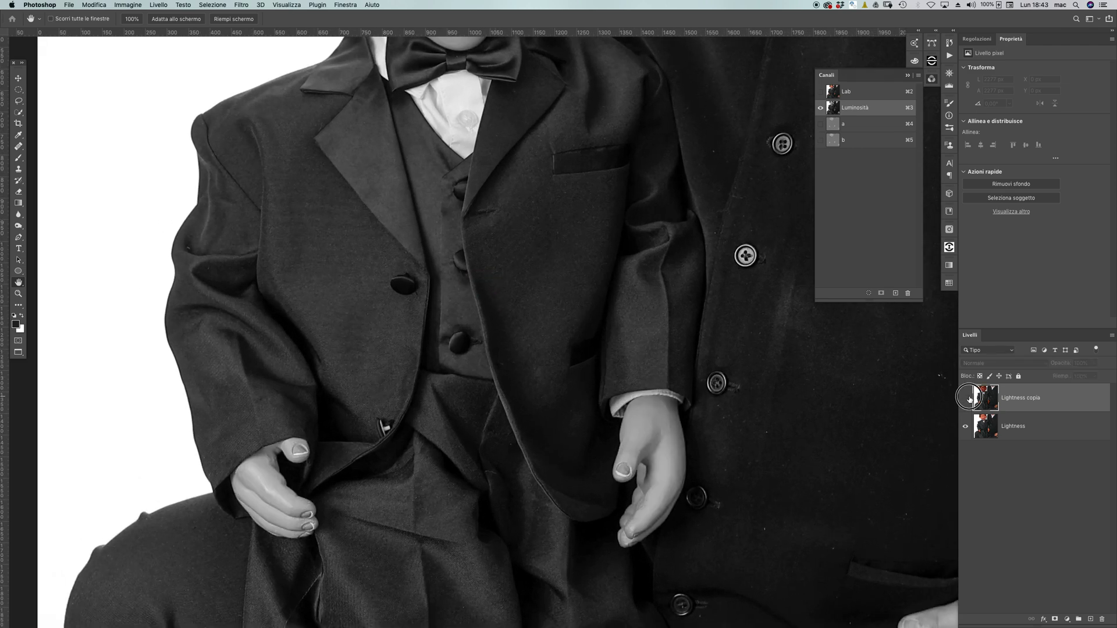
left_click(964, 400)
left_click(964, 399)
left_click(966, 399)
left_click(966, 399)
left_click(967, 399)
left_click(966, 399)
left_click(966, 399)
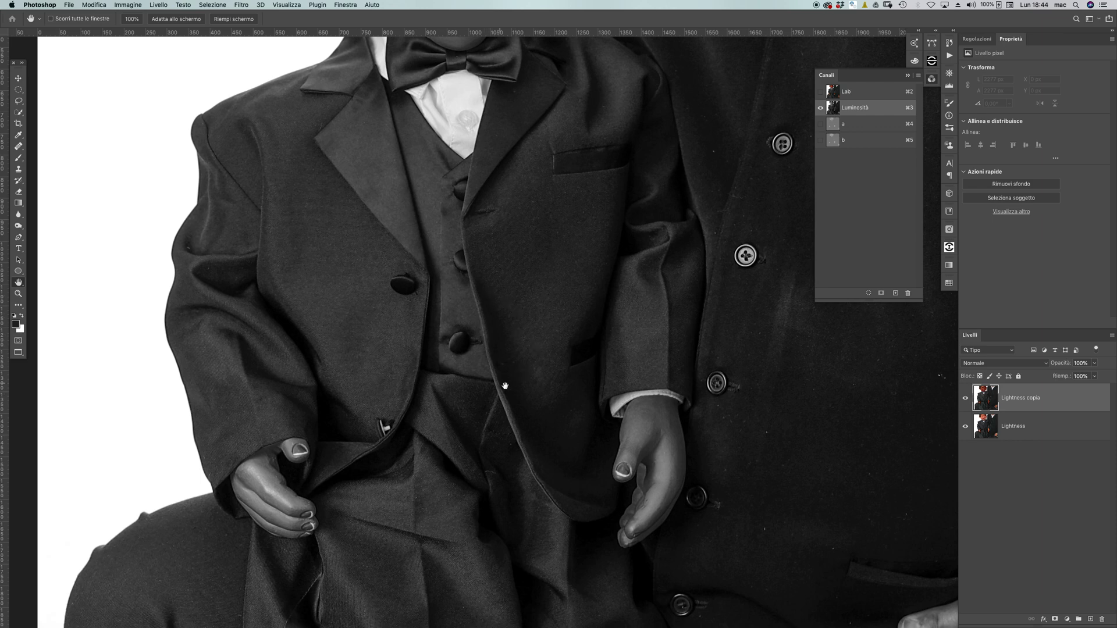
scroll(540, 381, "up", 2)
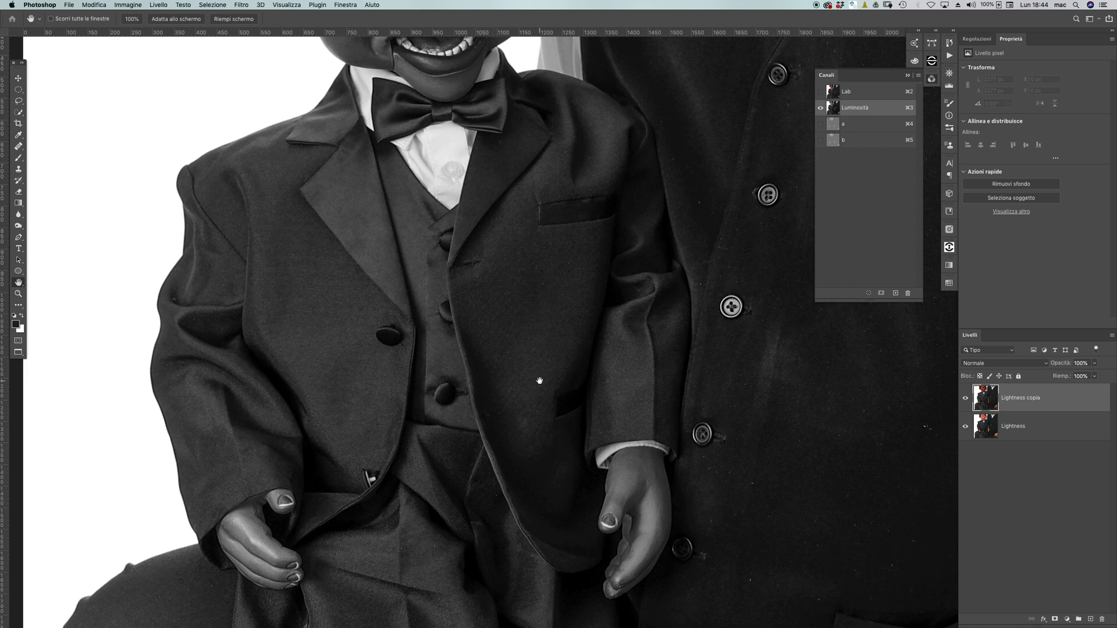
Step: Restore the Lab composite, stamp all visible layers into a new top layer, and target its Luminosità channel alone
key("super+2")
key("super+alt+shift+e")
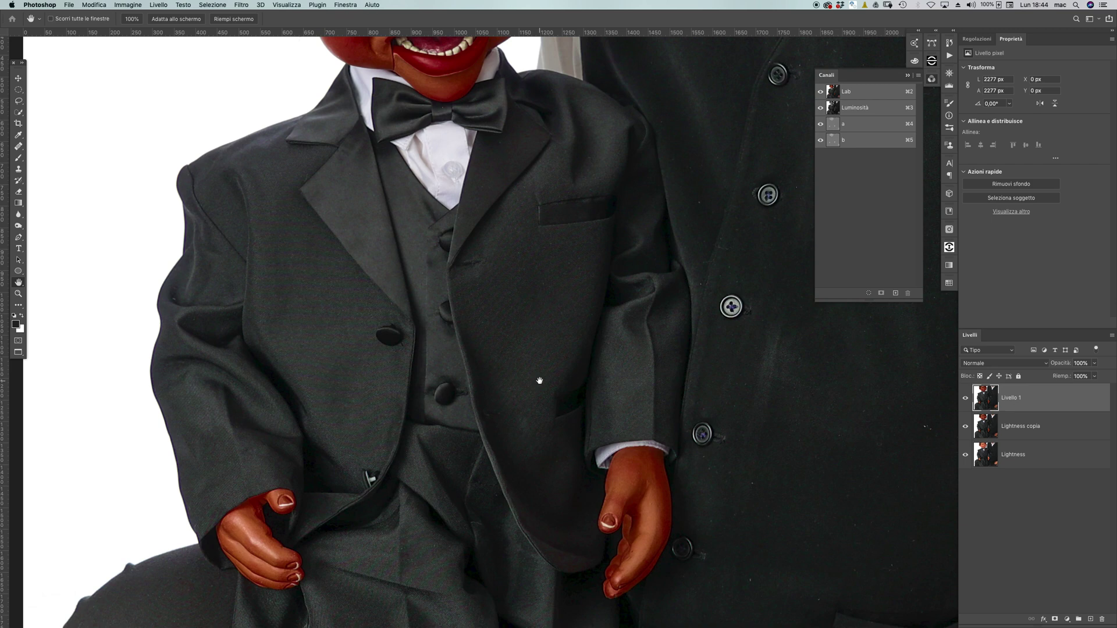
left_click(879, 107)
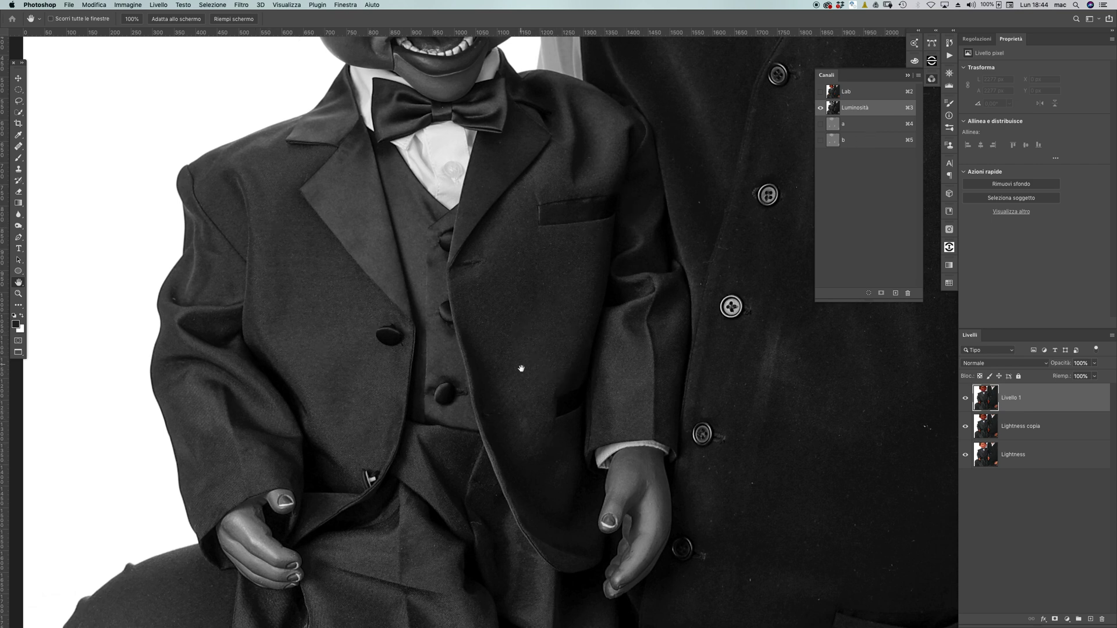
Step: Set up another Apply Image on the stamped layer's Luminosità, with the inverted a channel as source in Sovrapponi mode
scroll(518, 369, "down", 5)
scroll(544, 243, "down", 2)
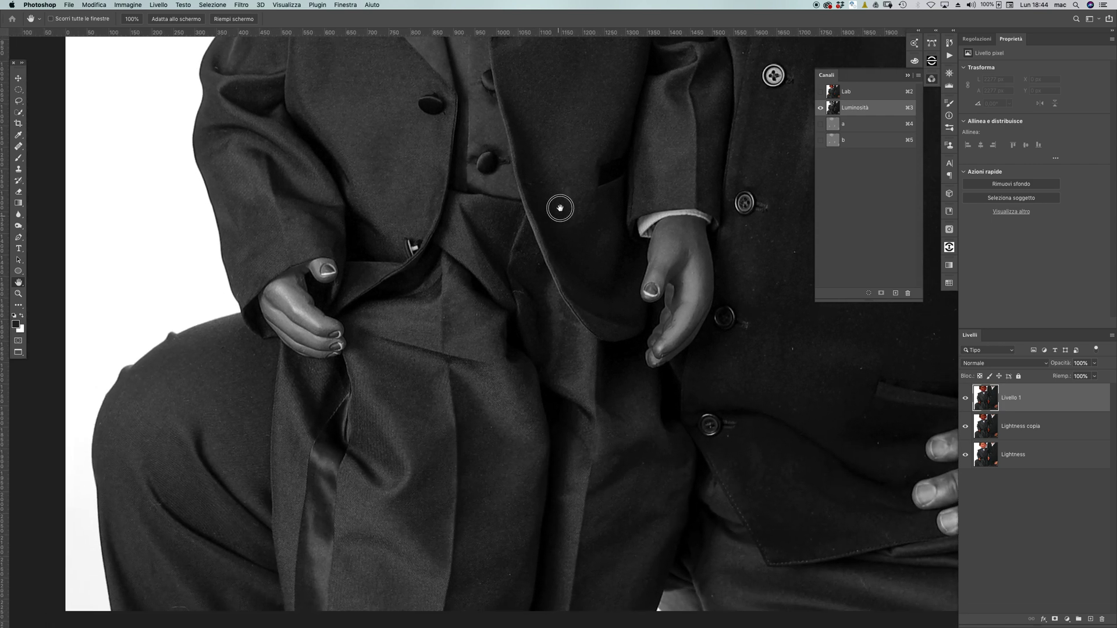
scroll(419, 313, "up", 5)
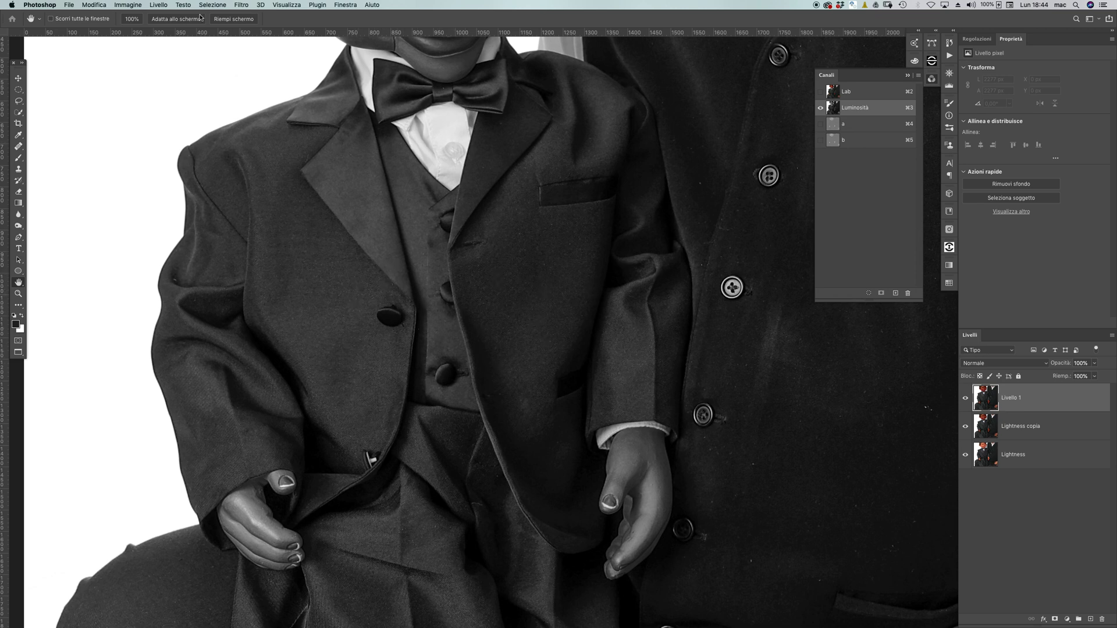
left_click(128, 4)
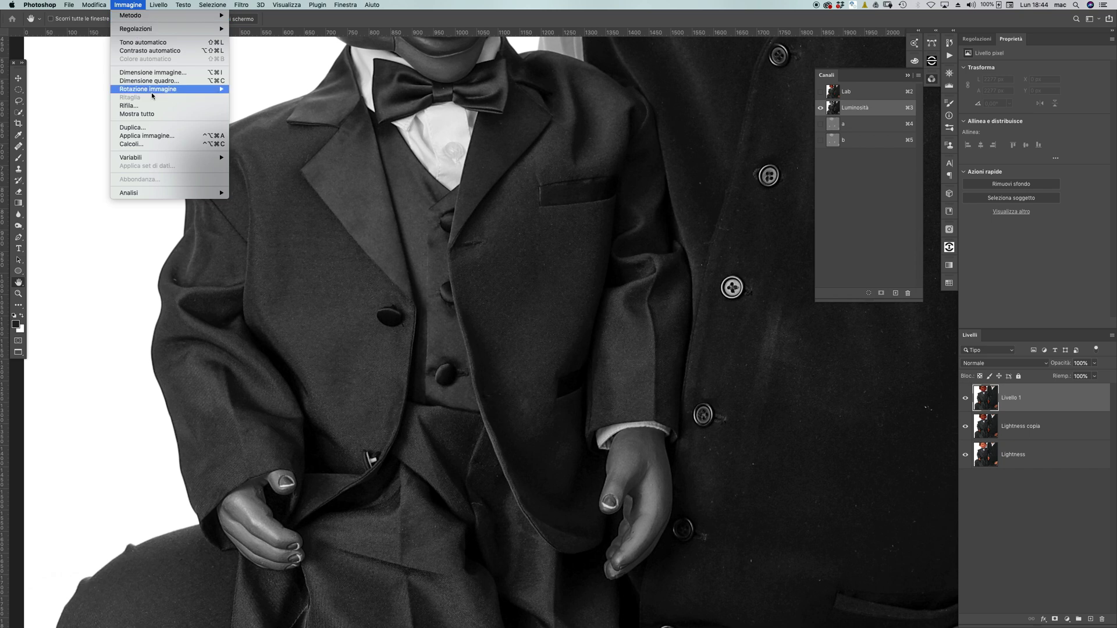
left_click(163, 138)
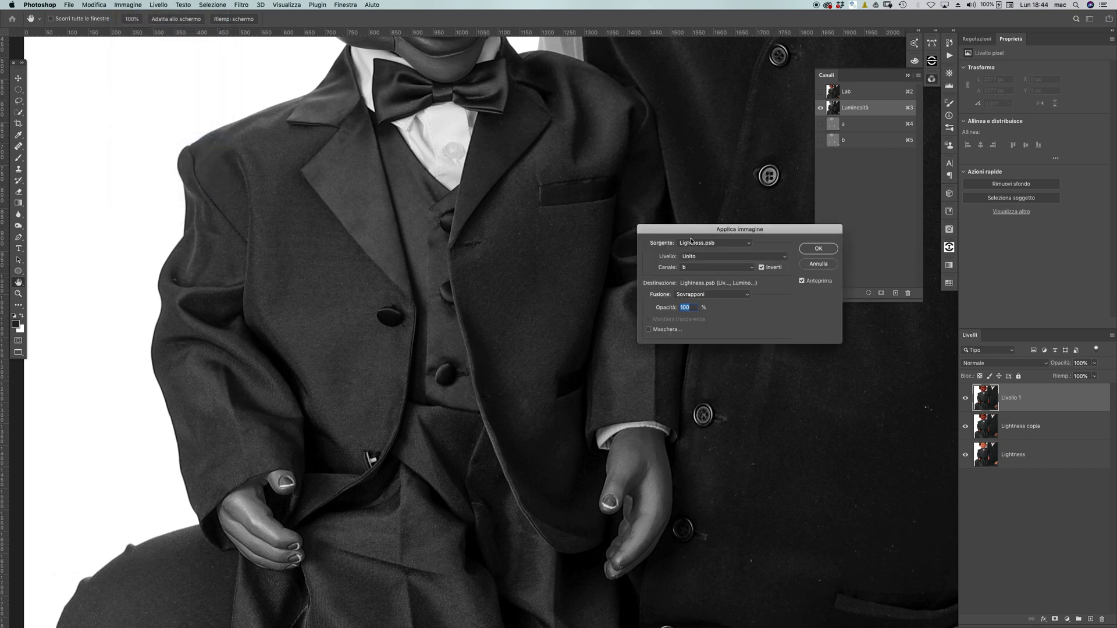
left_click(740, 268)
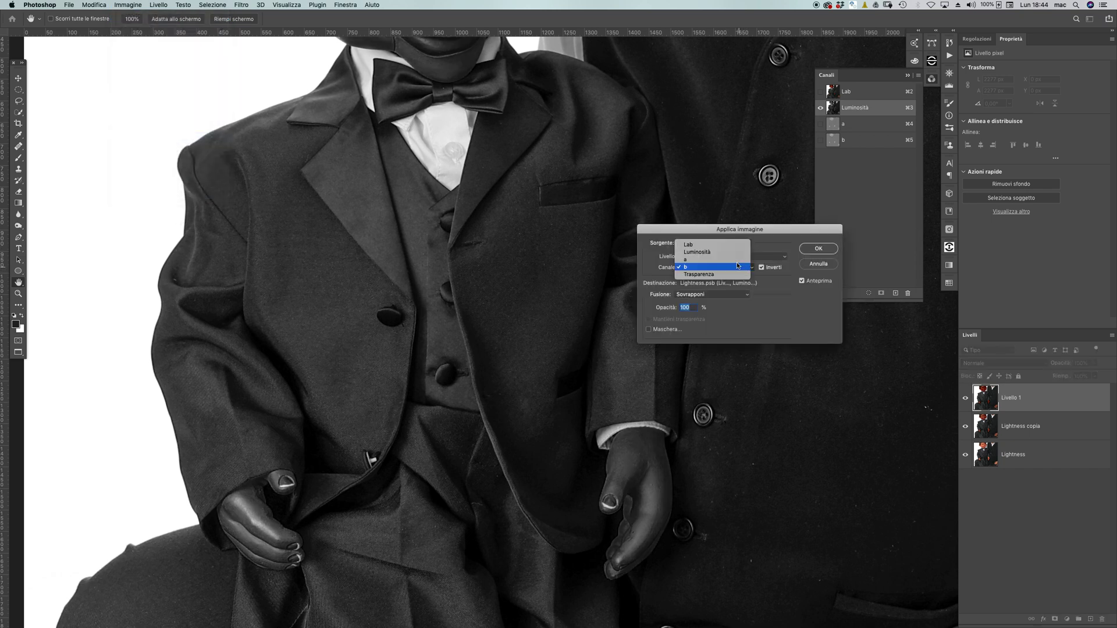
left_click(739, 258)
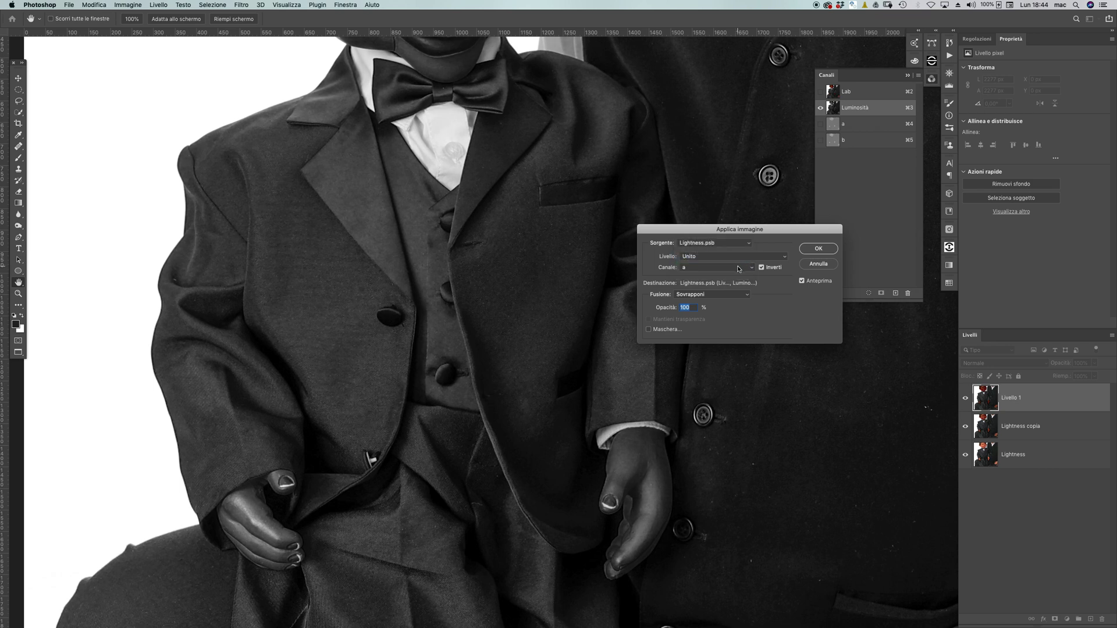
Step: Compare both sides of the jacket with and without the second inverted a-channel blend
left_click(802, 282)
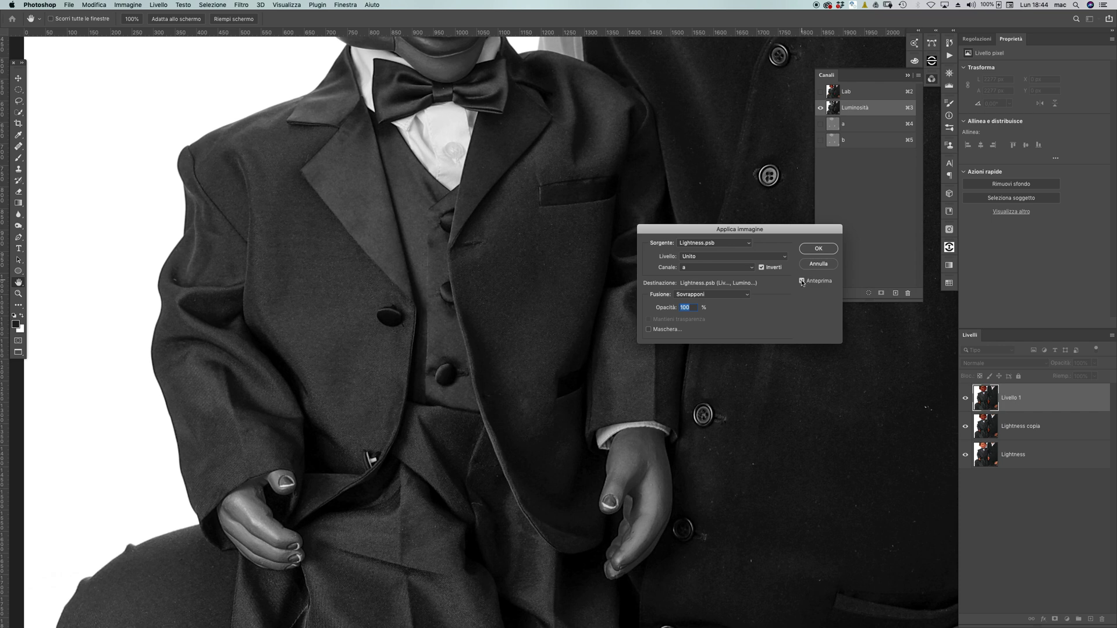
left_click(803, 282)
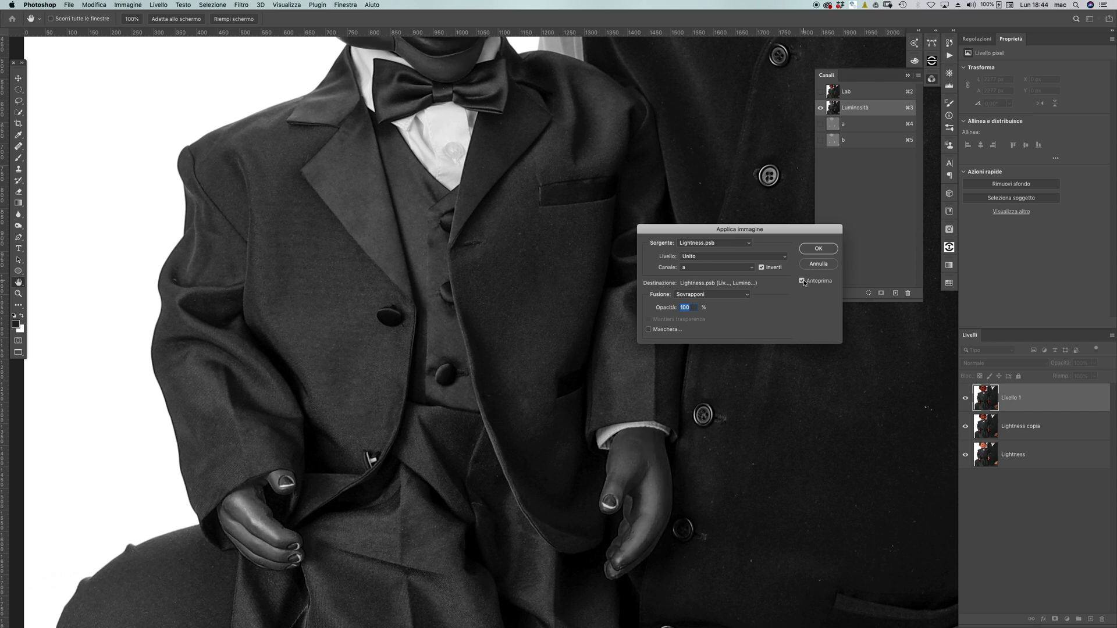
left_click(803, 282)
left_click(803, 281)
scroll(581, 327, "right", 5)
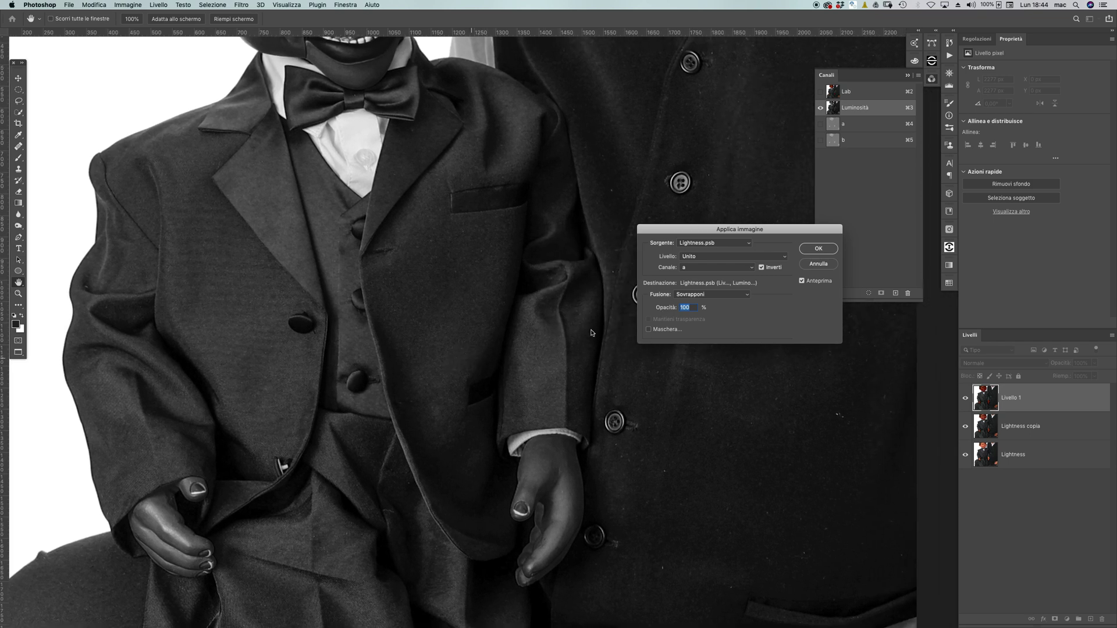
left_click(803, 282)
left_click(801, 281)
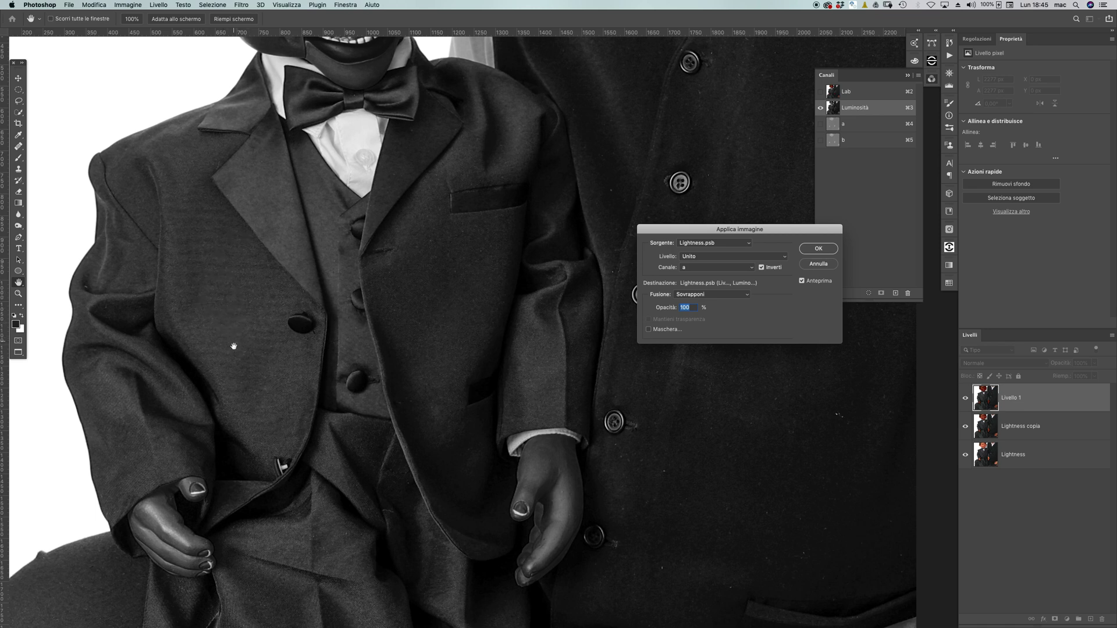
left_click_drag(447, 315, 471, 319)
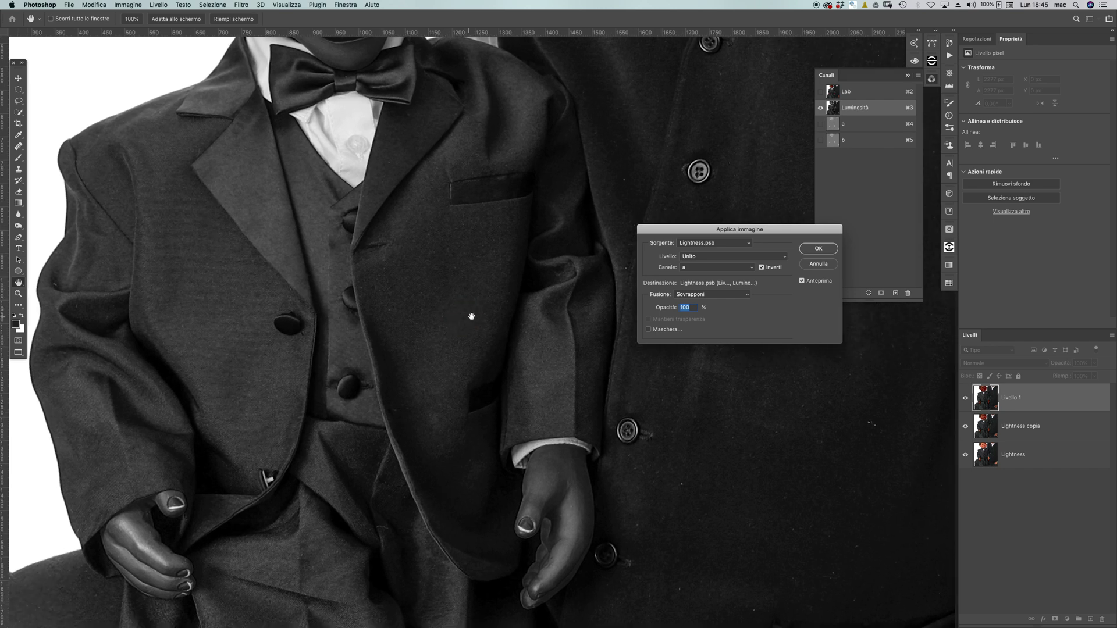
left_click(802, 280)
left_click(802, 281)
left_click(802, 281)
left_click(803, 281)
Step: Check the second a-channel blend on the trousers and jacket, and apply it at 100% opacity
left_click_drag(479, 394, 504, 274)
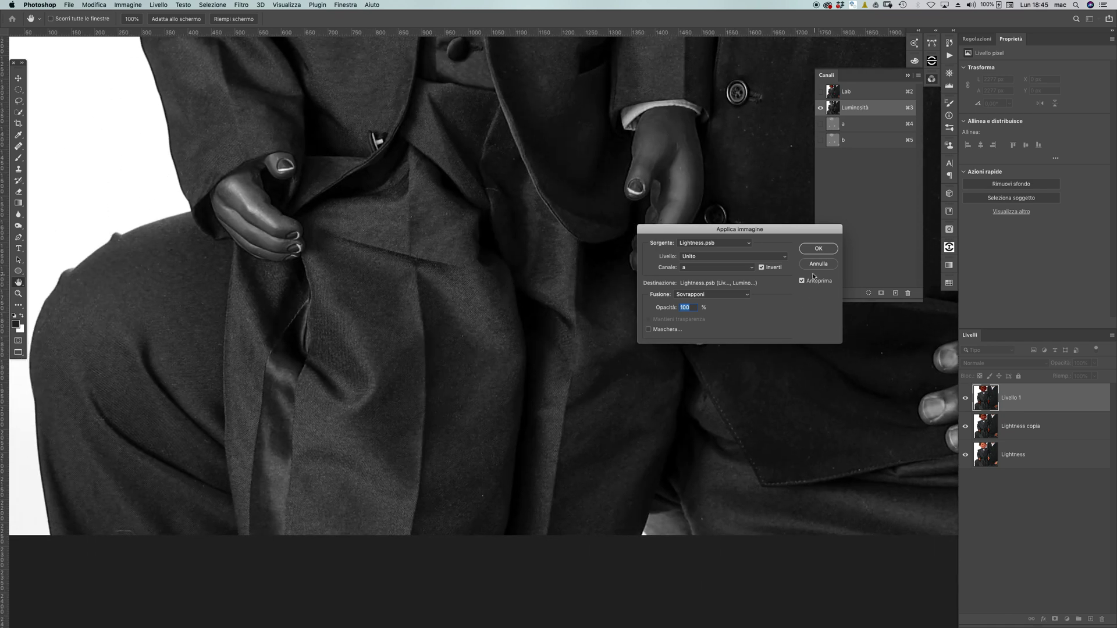
left_click(802, 281)
left_click(802, 281)
left_click(803, 281)
left_click(802, 282)
left_click(803, 281)
scroll(489, 323, "up", 10)
scroll(489, 323, "right", 3)
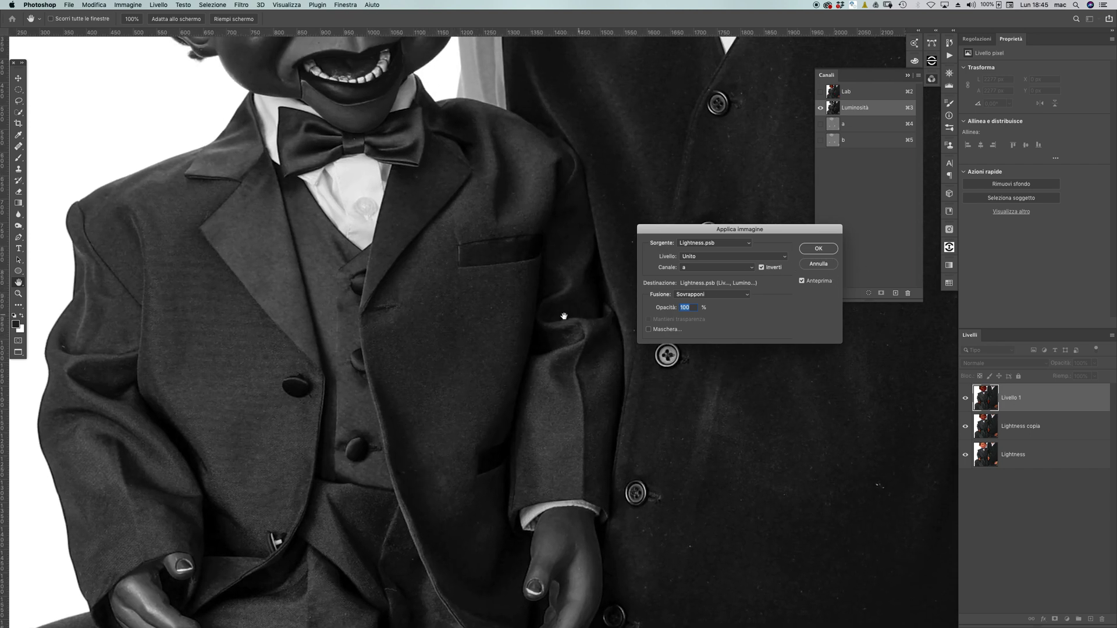
left_click(826, 248)
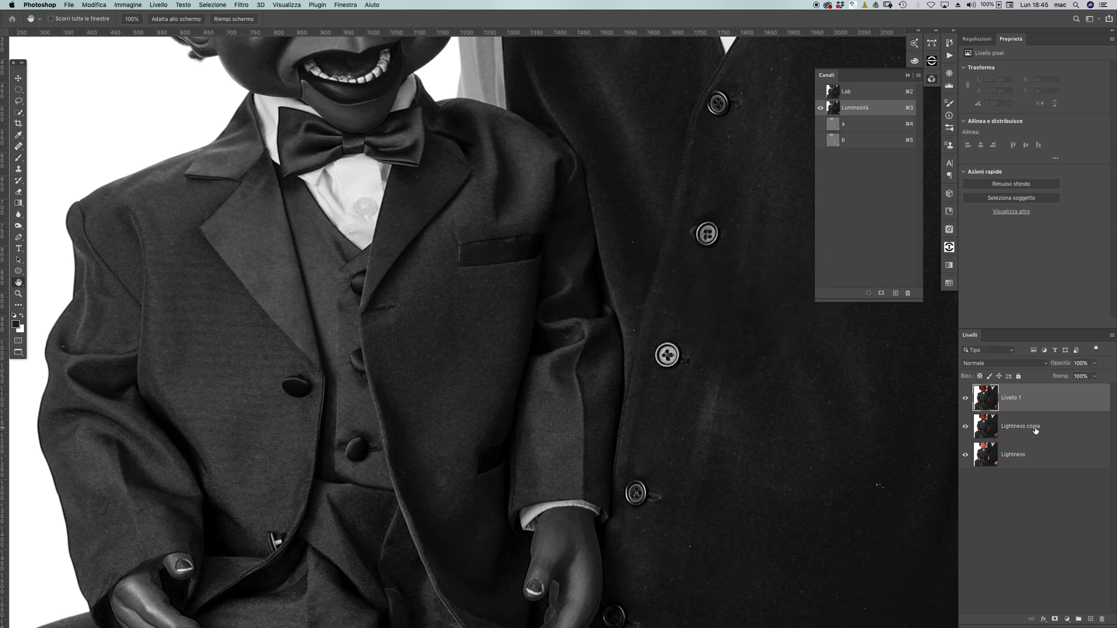
Step: Add a black mask to the top stamped layer and paint white at 4% flow over the jacket's right front and sleeve
left_click(1055, 619, "alt")
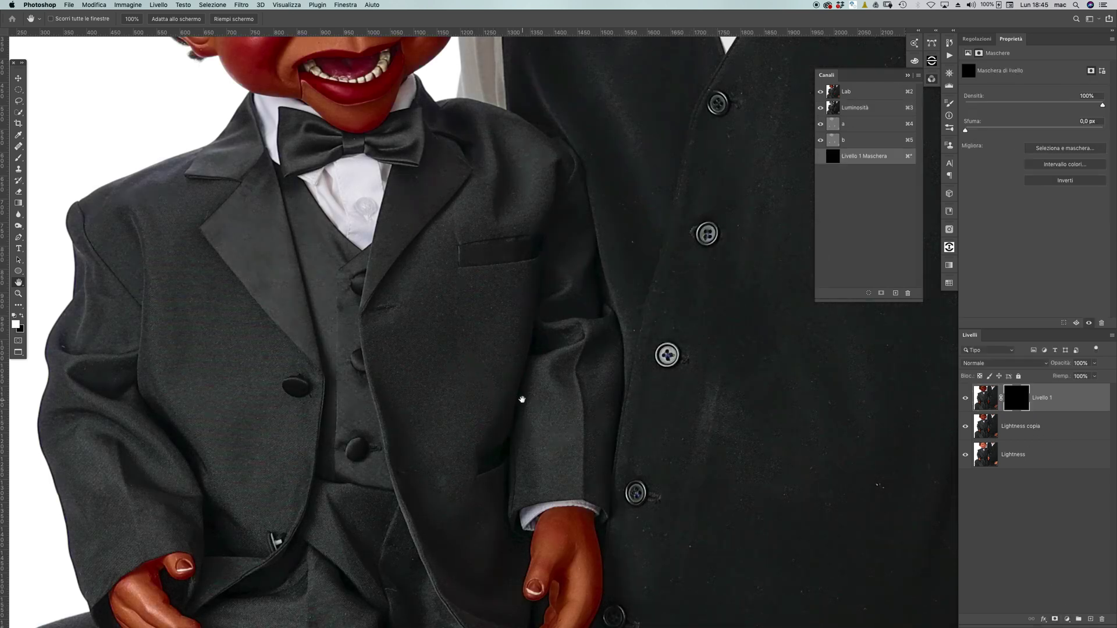
key("b")
left_click_drag(433, 368, 464, 356)
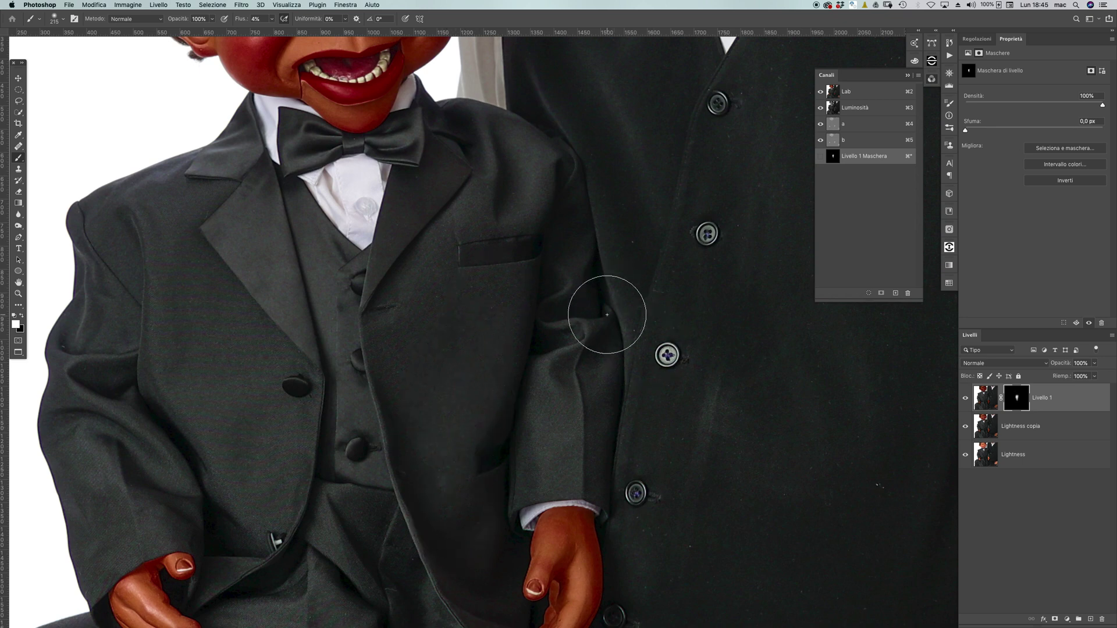
mouse_move(609, 316)
left_mouse_down()
mouse_move(548, 423)
mouse_move(526, 426)
mouse_move(533, 467)
mouse_move(581, 463)
left_mouse_up()
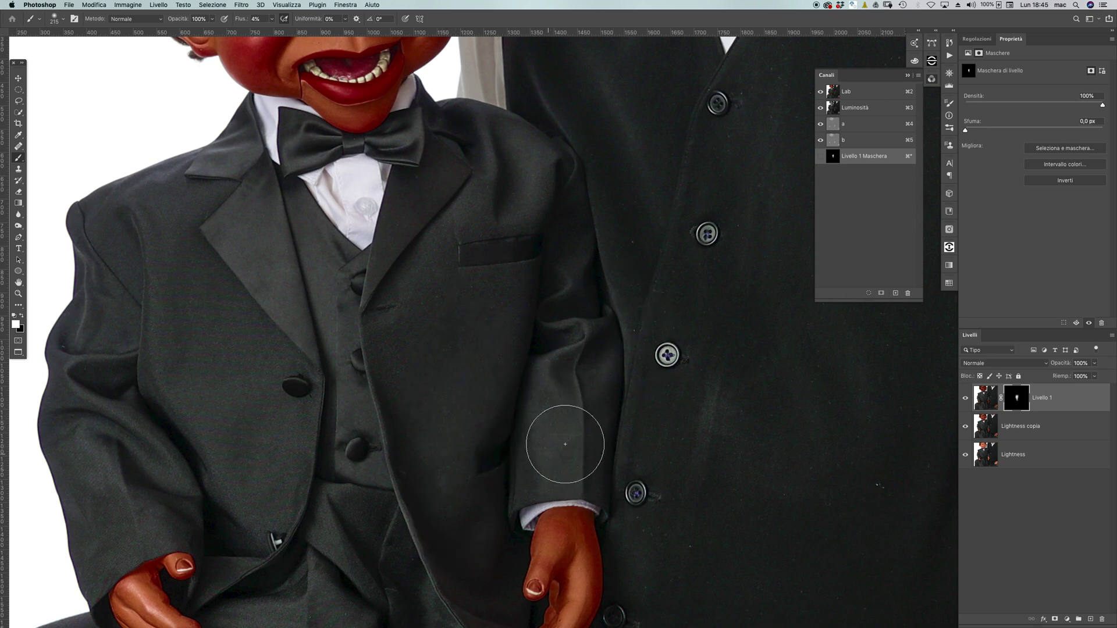
left_click_drag(459, 274, 469, 280)
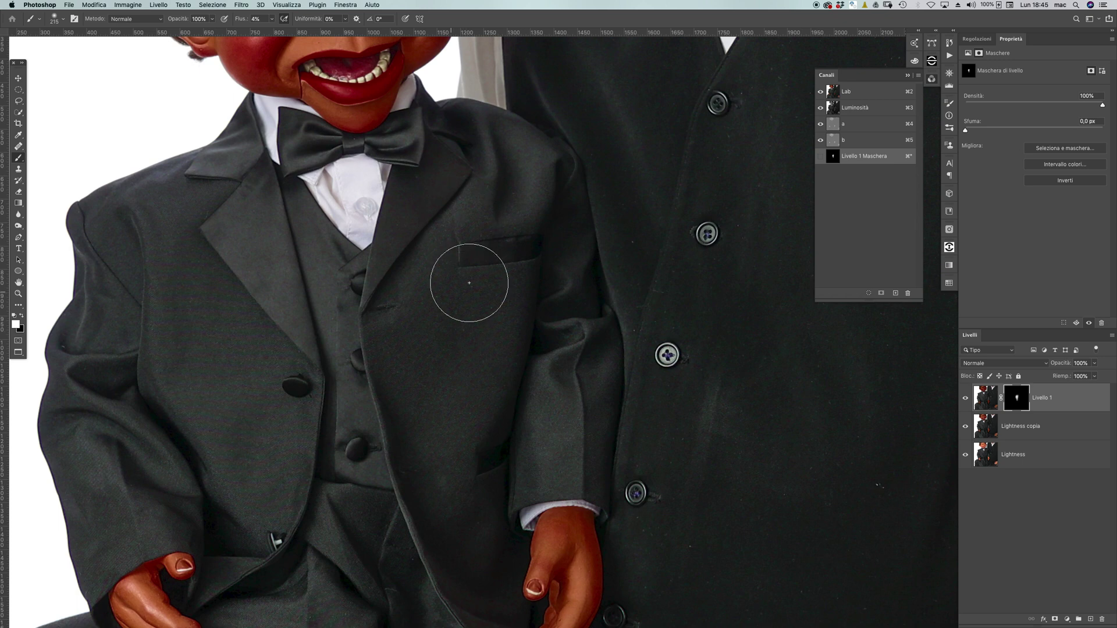
Step: Inspect the painted mask on its own, and compare the Luminosità channel with and without the masked layer
left_click(1018, 398, "alt")
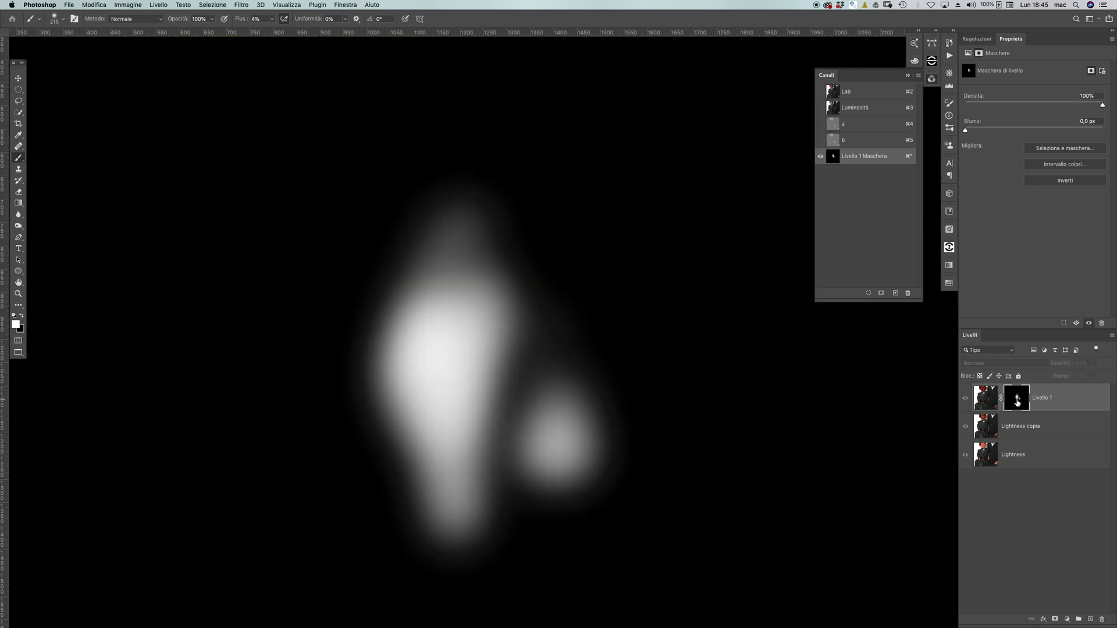
left_click(1016, 403, "alt")
key("super+2")
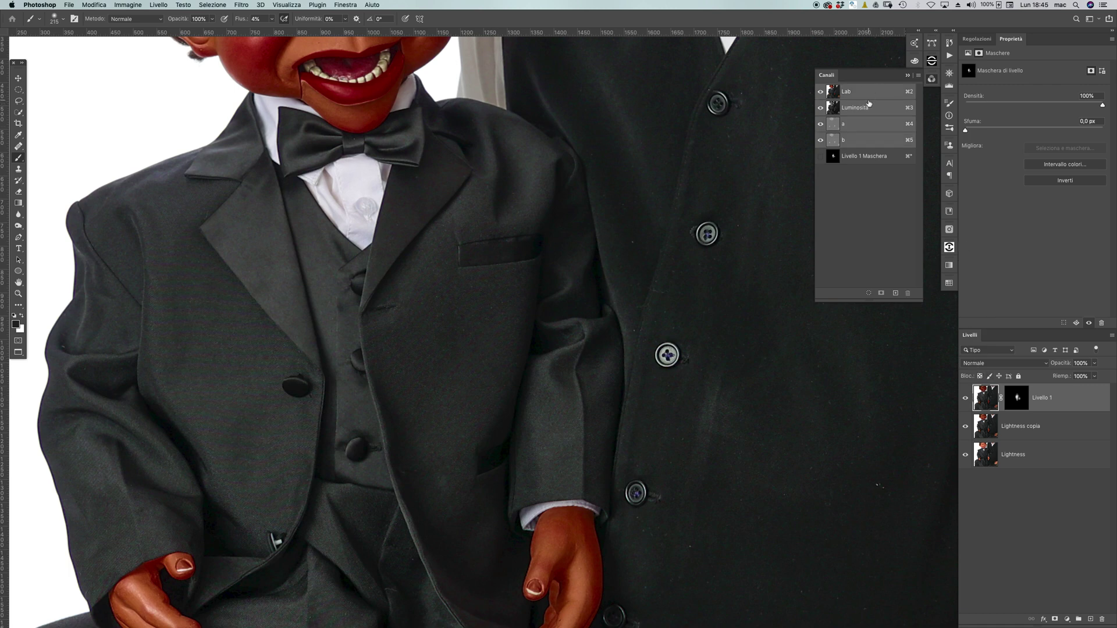
left_click(865, 110)
left_click(964, 400)
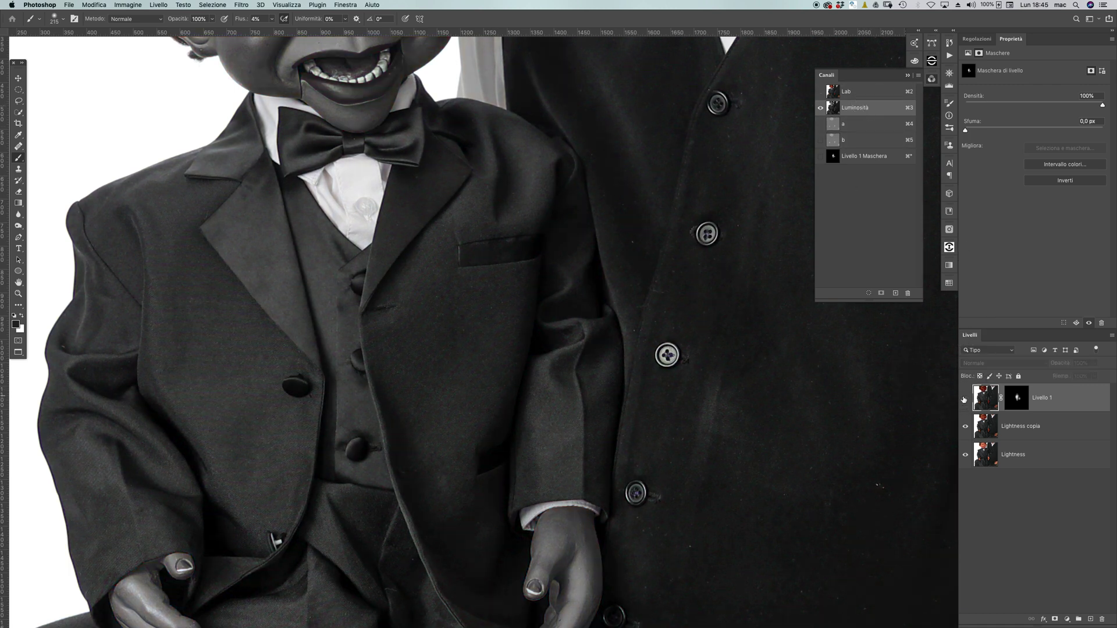
left_click(964, 399)
left_click(965, 400)
left_click(965, 399)
key("h")
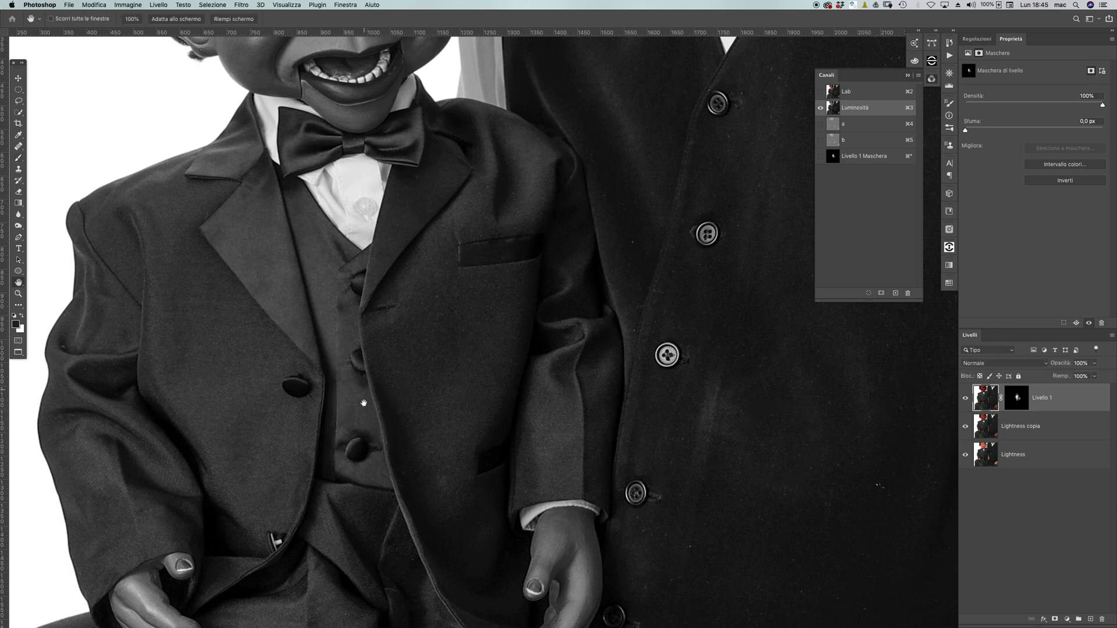
mouse_move(363, 442)
left_mouse_down()
mouse_move(441, 403)
mouse_move(492, 228)
mouse_move(429, 509)
left_mouse_up()
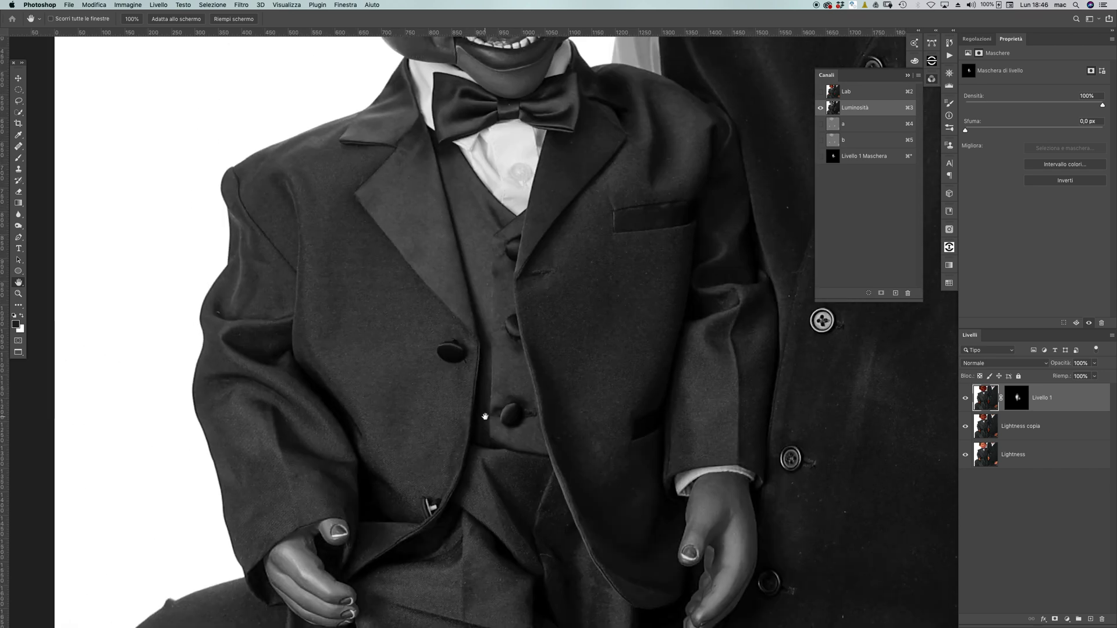
Step: Restore the Lab composite, stamp all visible layers into another new top layer, and target its Luminosità channel alone
key("super+2")
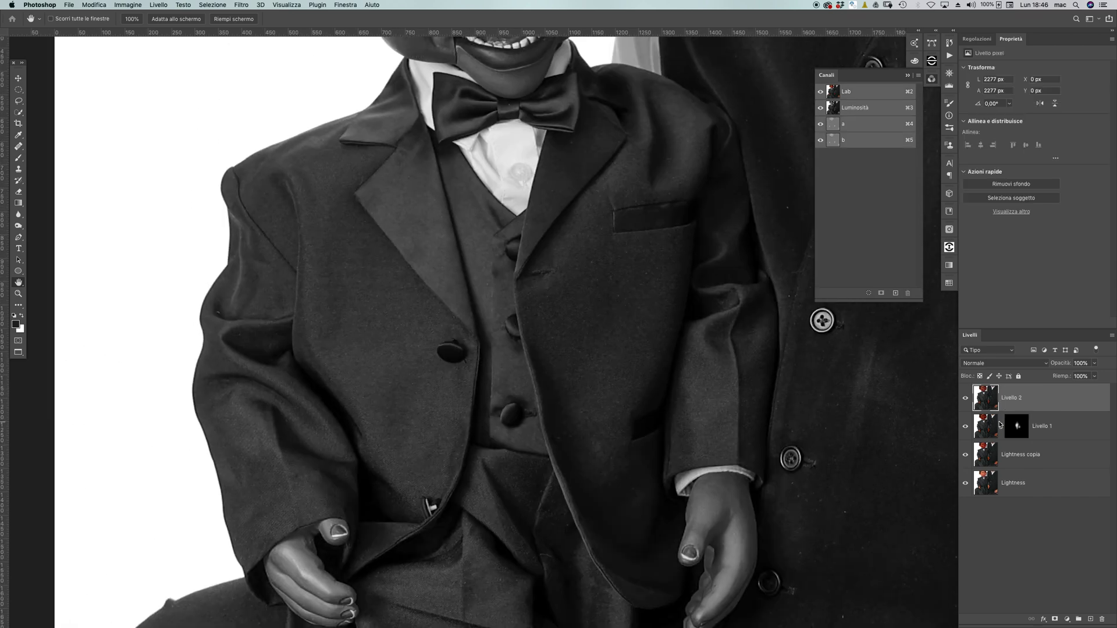
key("alt+shift+super+e")
left_click(855, 111)
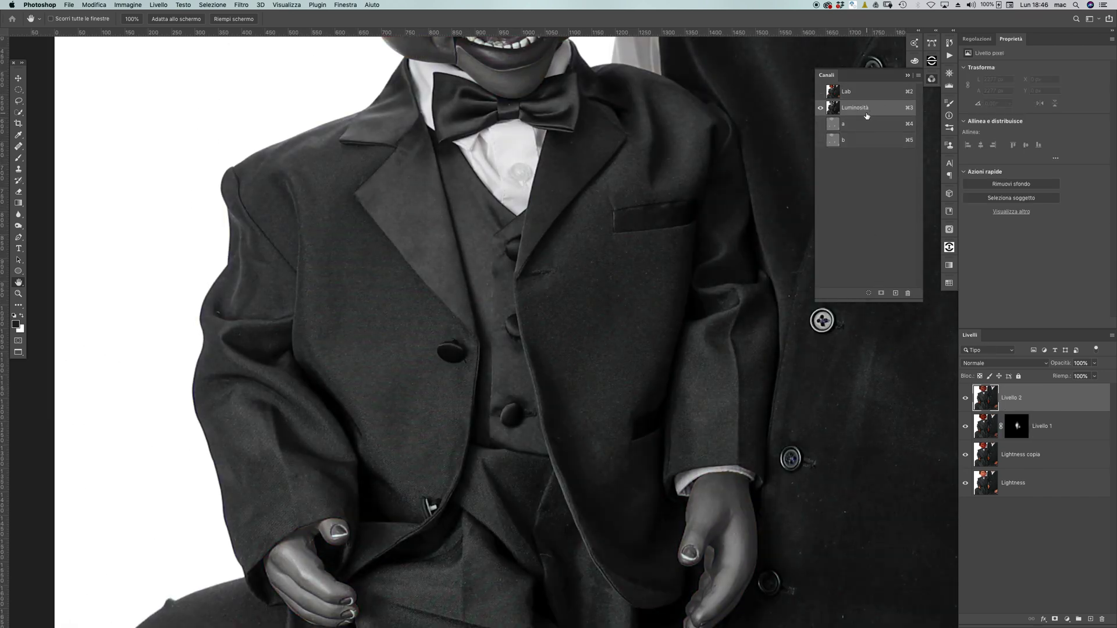
Step: Set up Apply Image on the new layer's Luminosità, with the inverted b channel as source in Sovrapponi mode
left_click(343, 274)
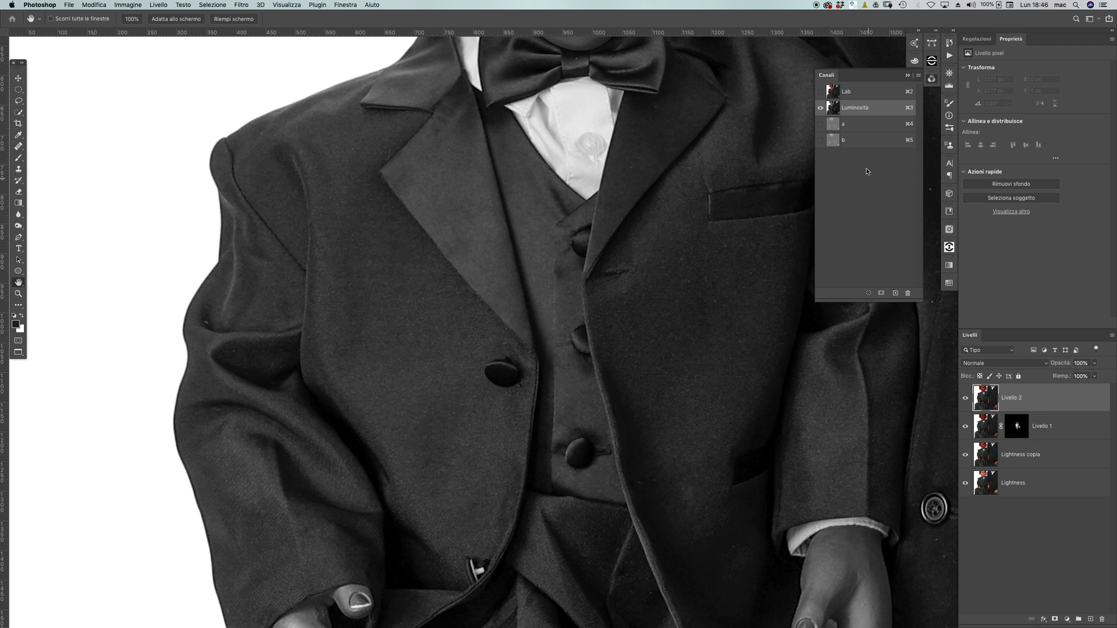
left_click(128, 5)
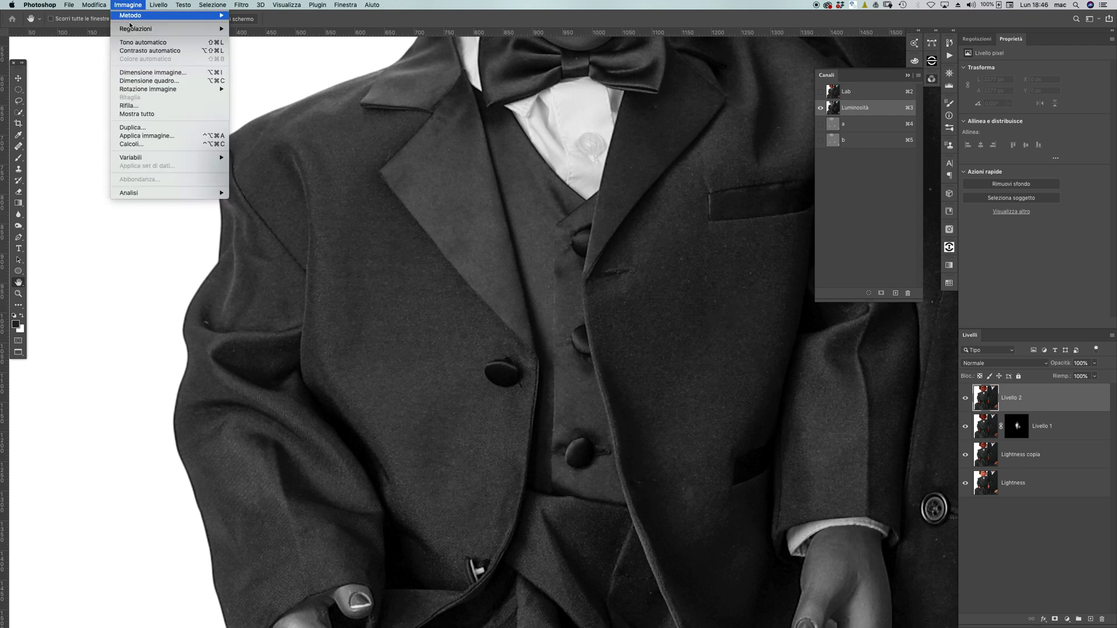
left_click(149, 137)
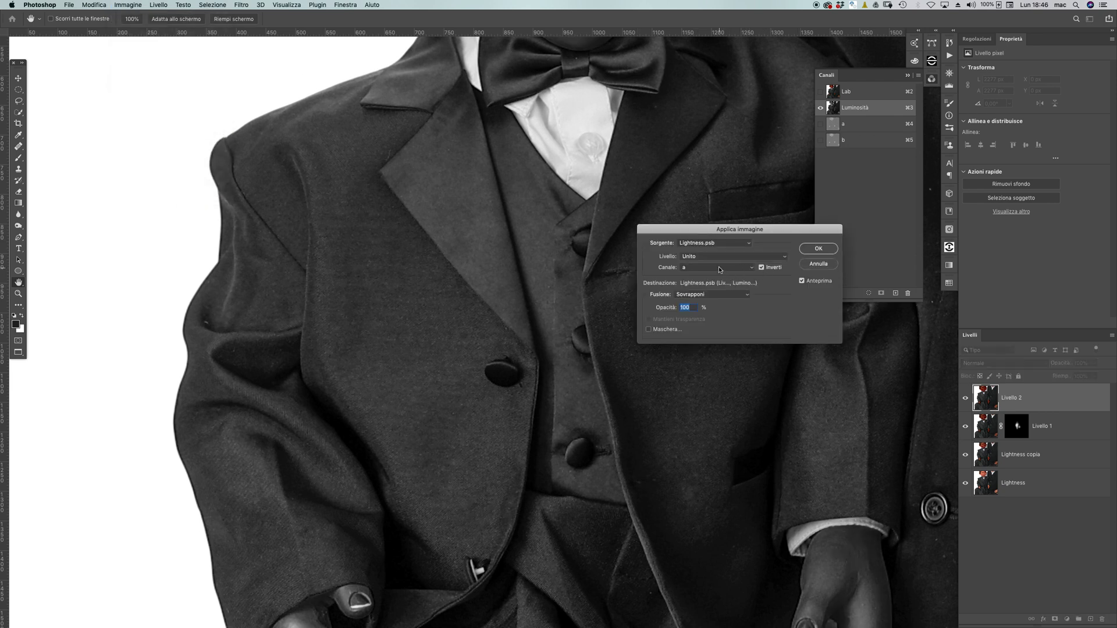
left_click(718, 267)
left_click(713, 272)
Step: Compare the jacket with and without the inverted b-channel blend
left_click(802, 282)
left_click(801, 281)
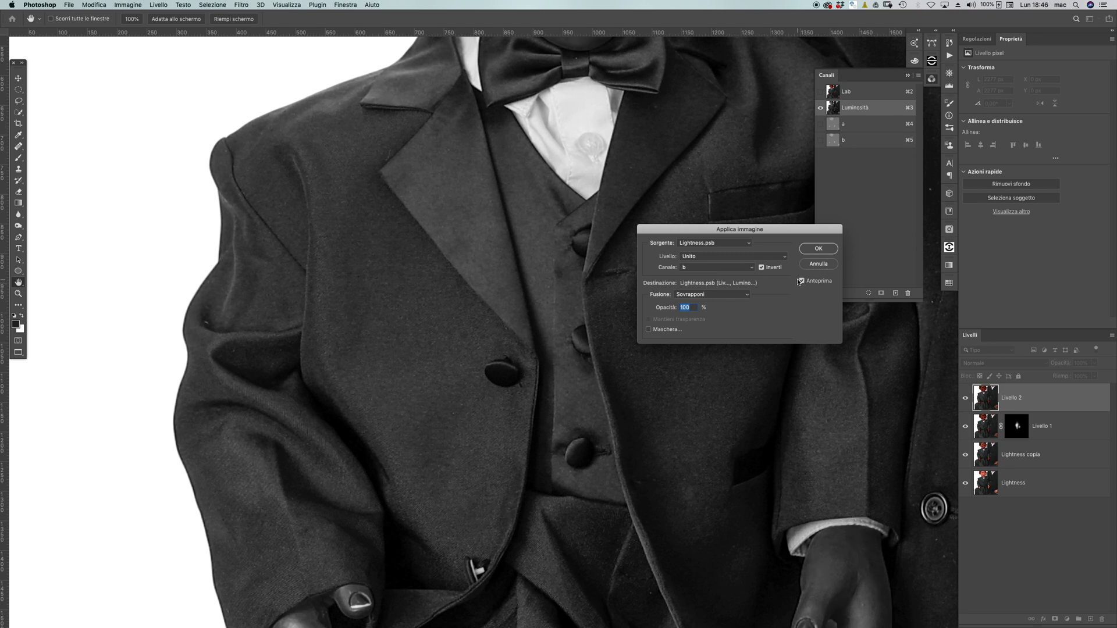
left_click(802, 282)
left_click(803, 282)
scroll(448, 347, "down", 2)
scroll(448, 347, "right", 3)
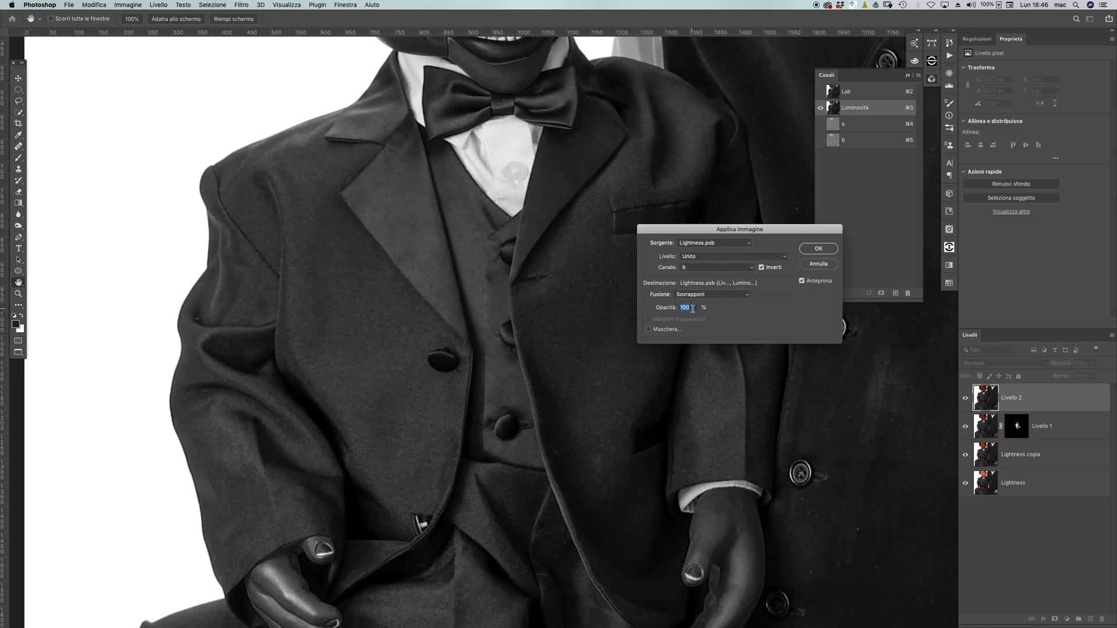
Step: Reduce the inverted b-channel blend's opacity to 63%, check it against the unblended version, and apply it
left_click_drag(692, 309, 687, 308)
left_click(803, 281)
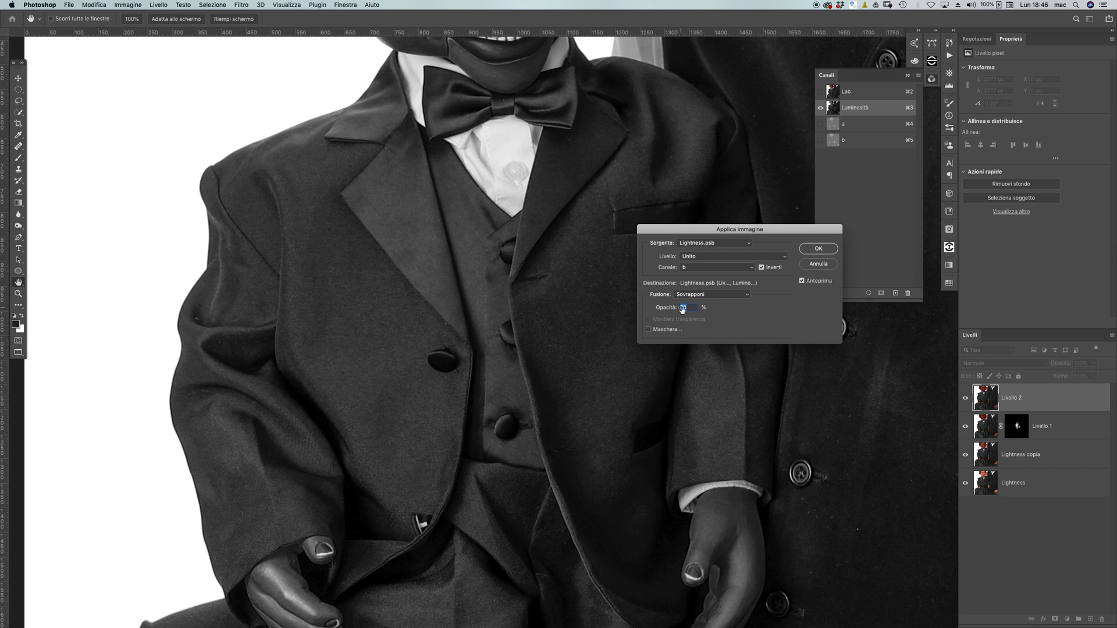
left_click_drag(683, 310, 684, 309)
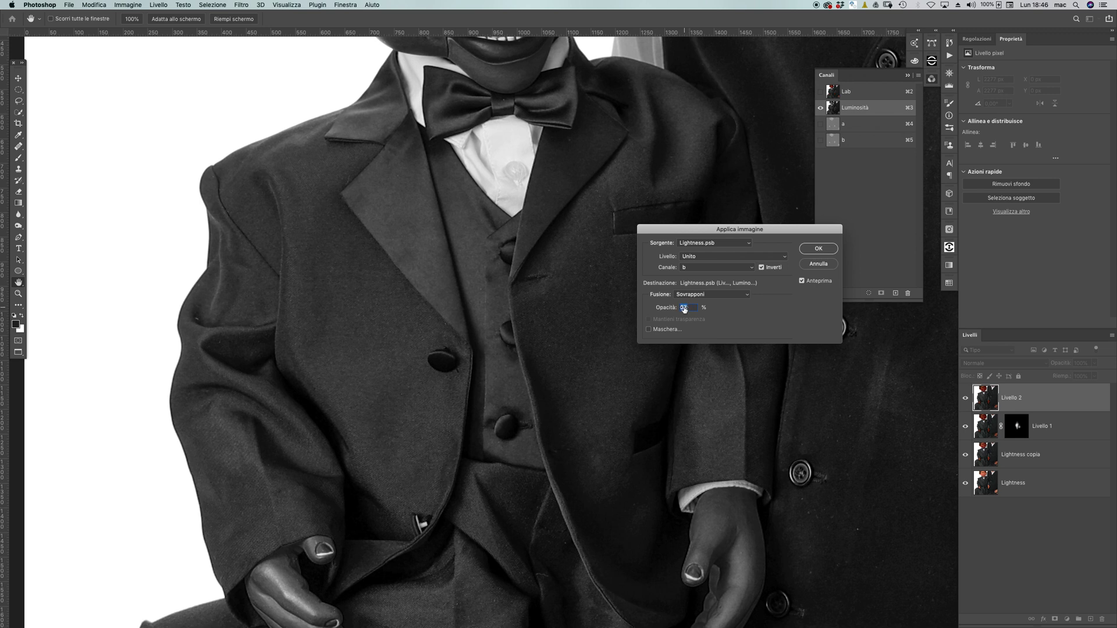
left_click(801, 281)
left_click(801, 282)
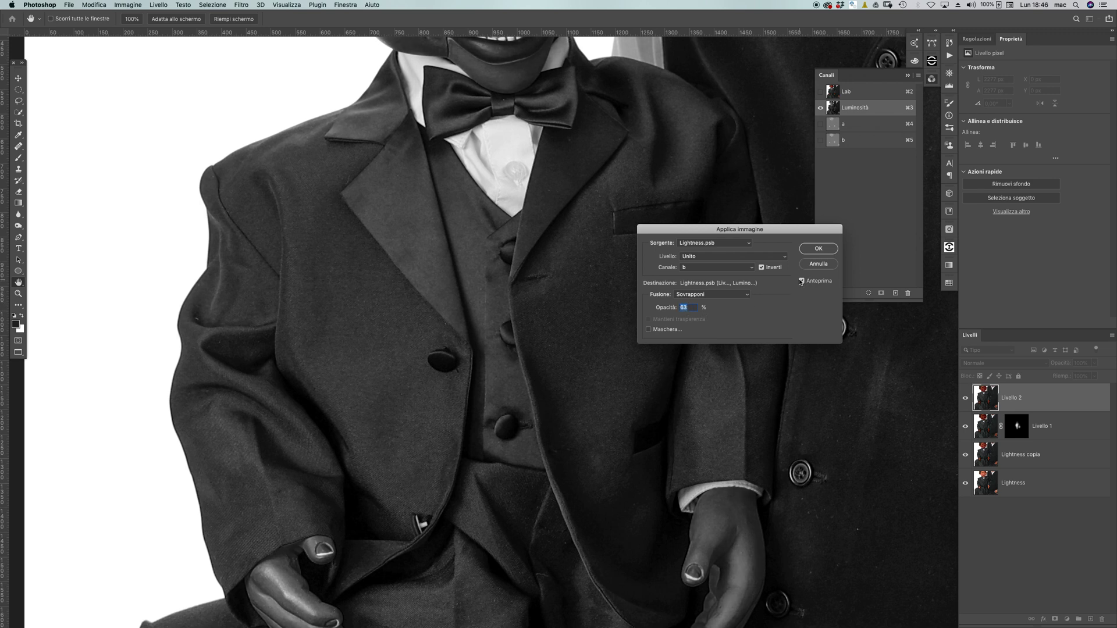
left_click(808, 250)
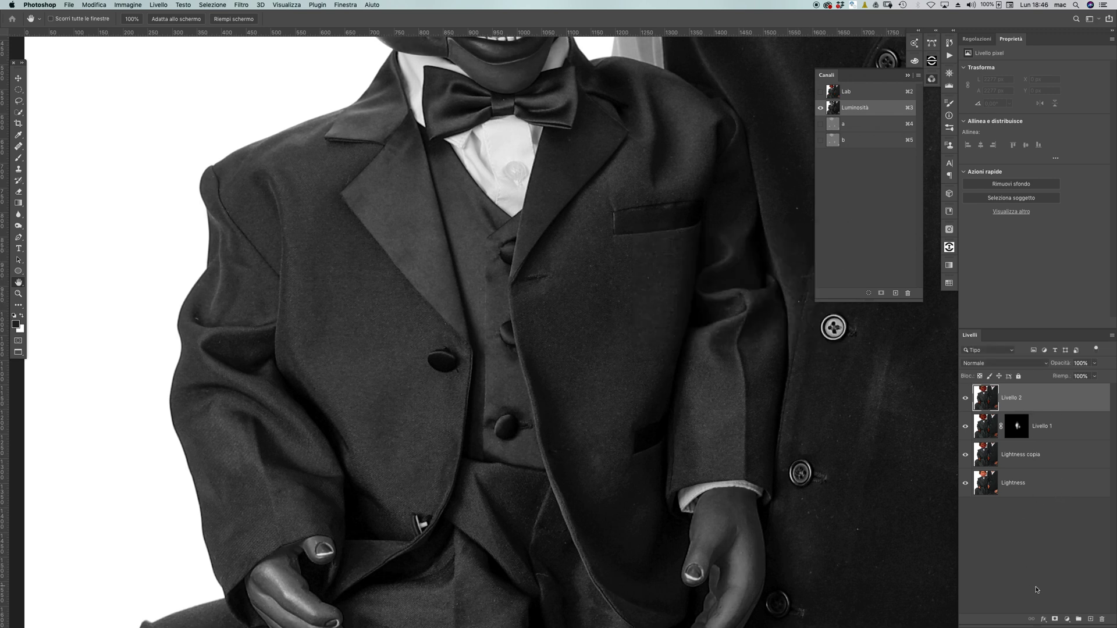
Step: Add a black mask to the newest stamped layer and reveal the blend over the jacket's left front with the Eraser
left_click(1055, 619, "alt")
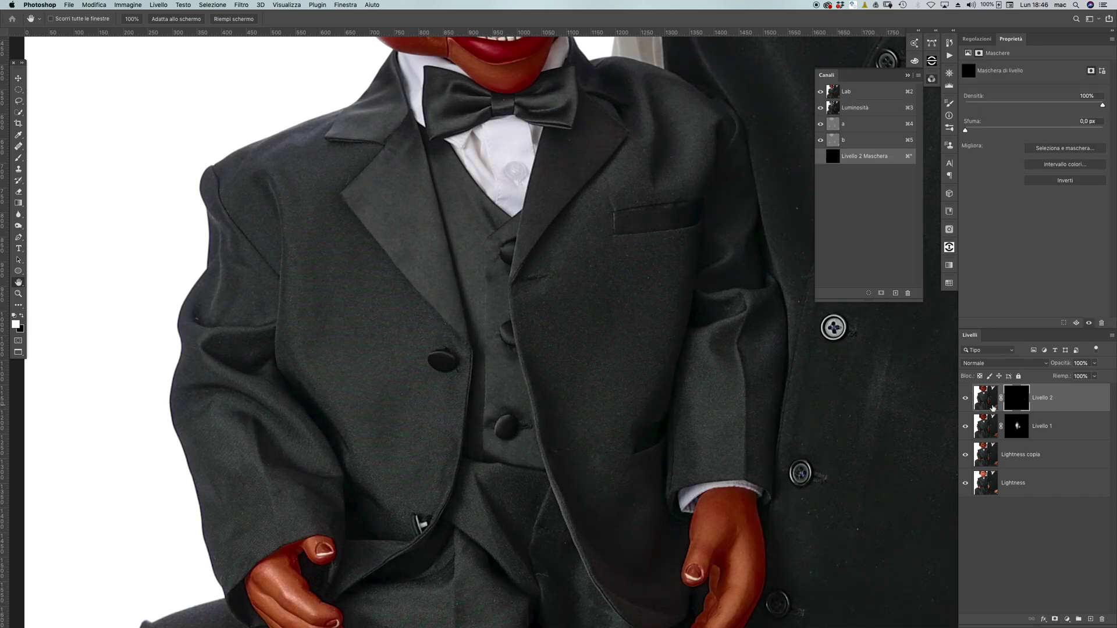
key("e")
key("x")
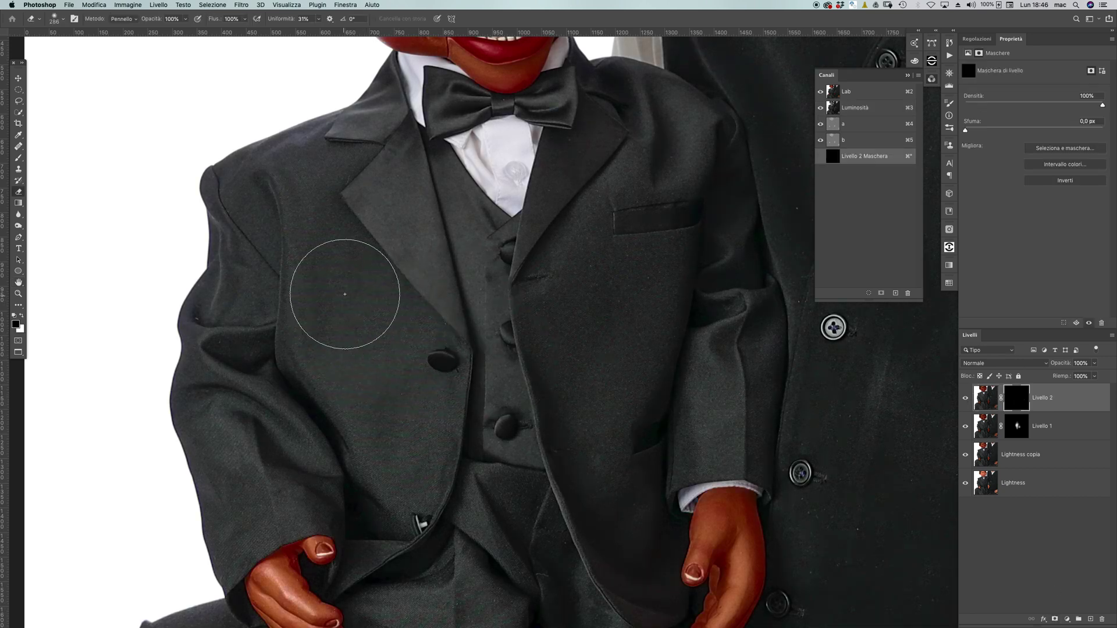
mouse_move(345, 294)
left_mouse_down()
mouse_move(381, 306)
mouse_move(375, 338)
mouse_move(380, 319)
mouse_move(338, 243)
mouse_move(375, 374)
mouse_move(365, 440)
mouse_move(401, 484)
mouse_move(350, 213)
mouse_move(340, 272)
mouse_move(396, 440)
mouse_move(370, 362)
mouse_move(359, 363)
mouse_move(352, 234)
mouse_move(397, 351)
mouse_move(398, 439)
mouse_move(399, 369)
left_mouse_up()
Step: Examine the Luminosità channel alone across the jacket and trousers to judge the masked blends
left_click(992, 397)
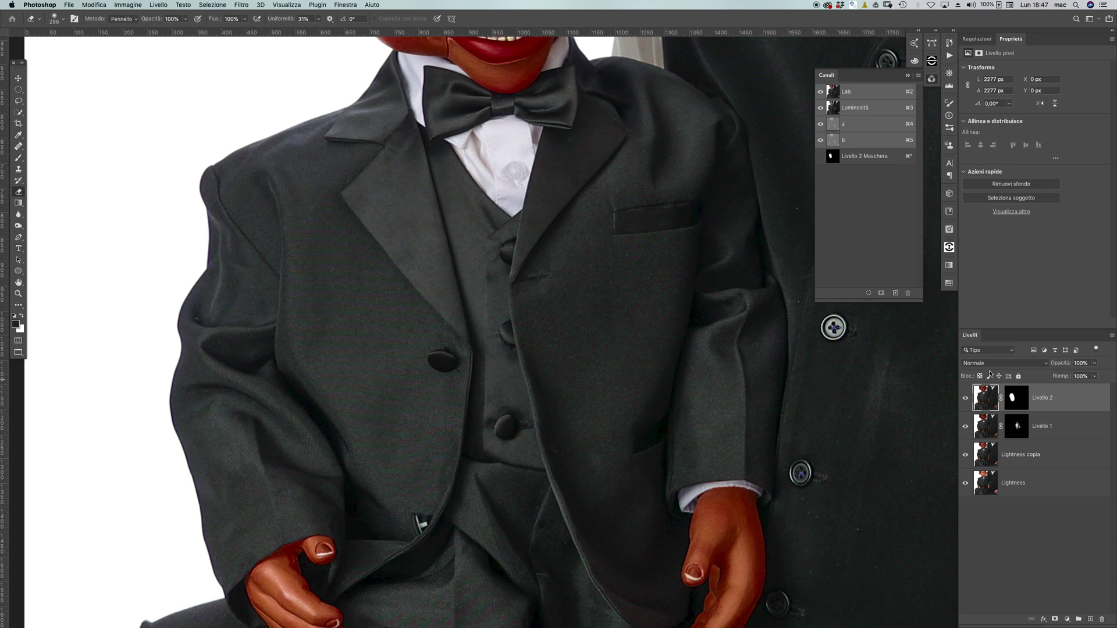
left_click(879, 110)
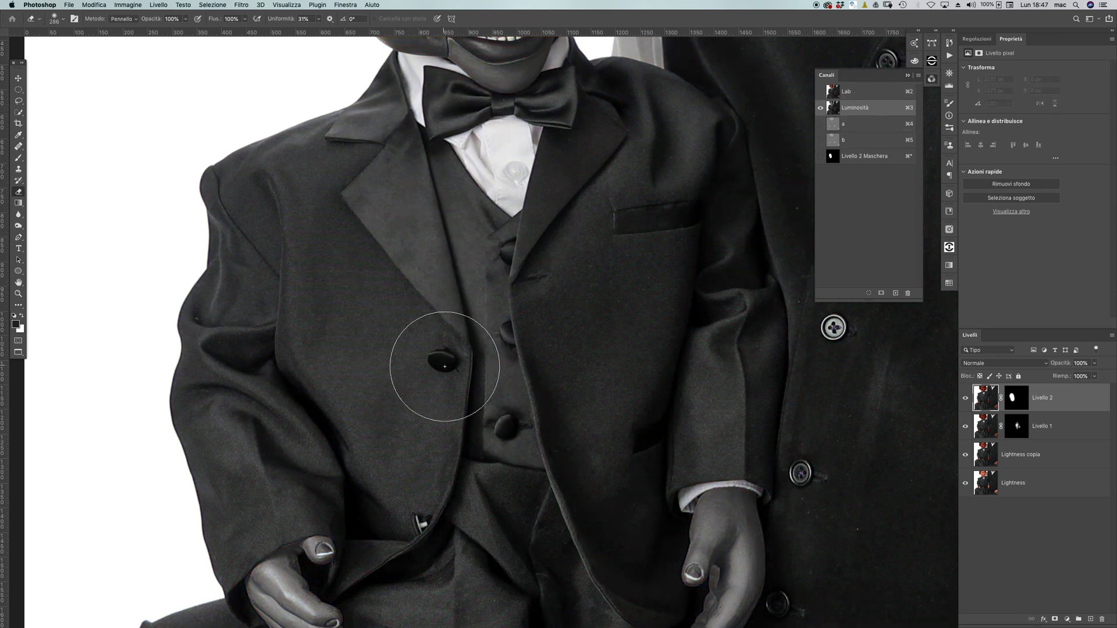
key("h")
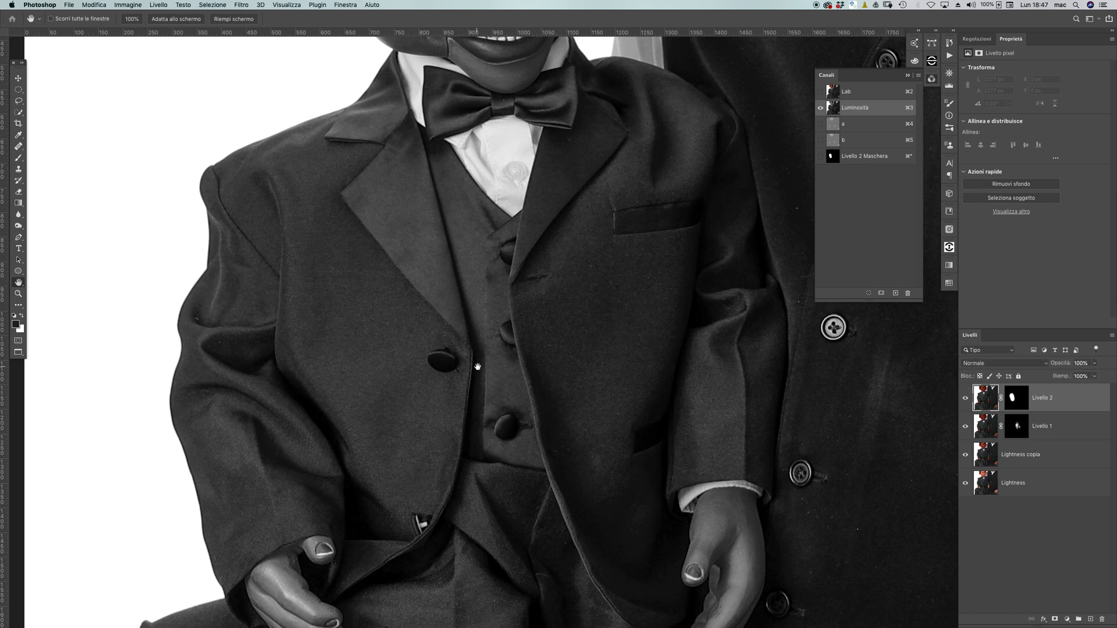
scroll(474, 369, "down", 5)
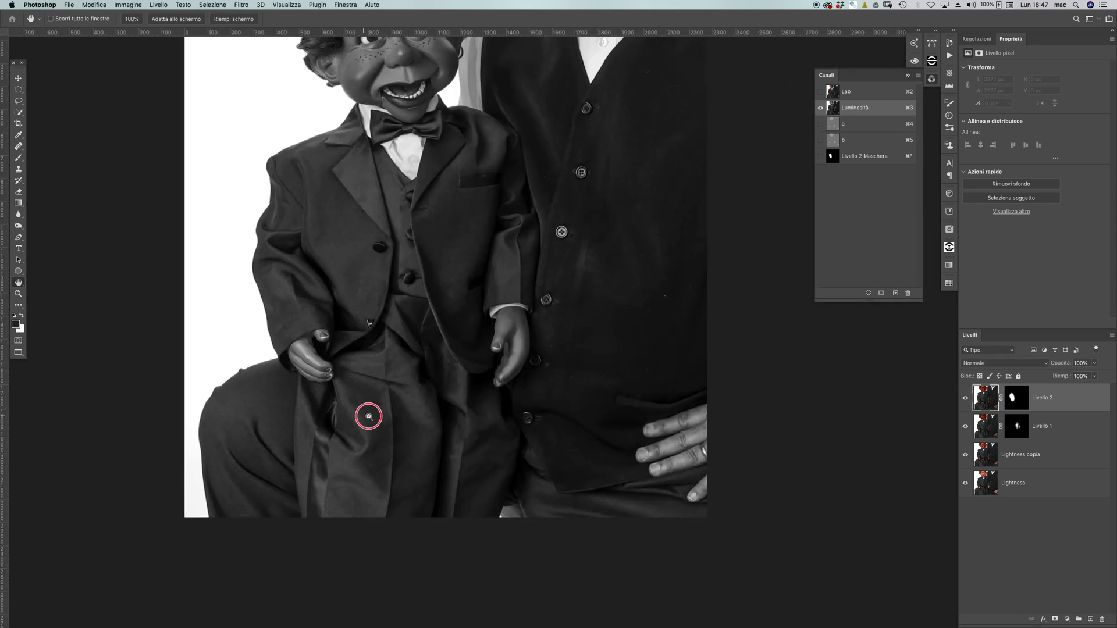
scroll(366, 411, "up", 3)
scroll(472, 394, "down", 2)
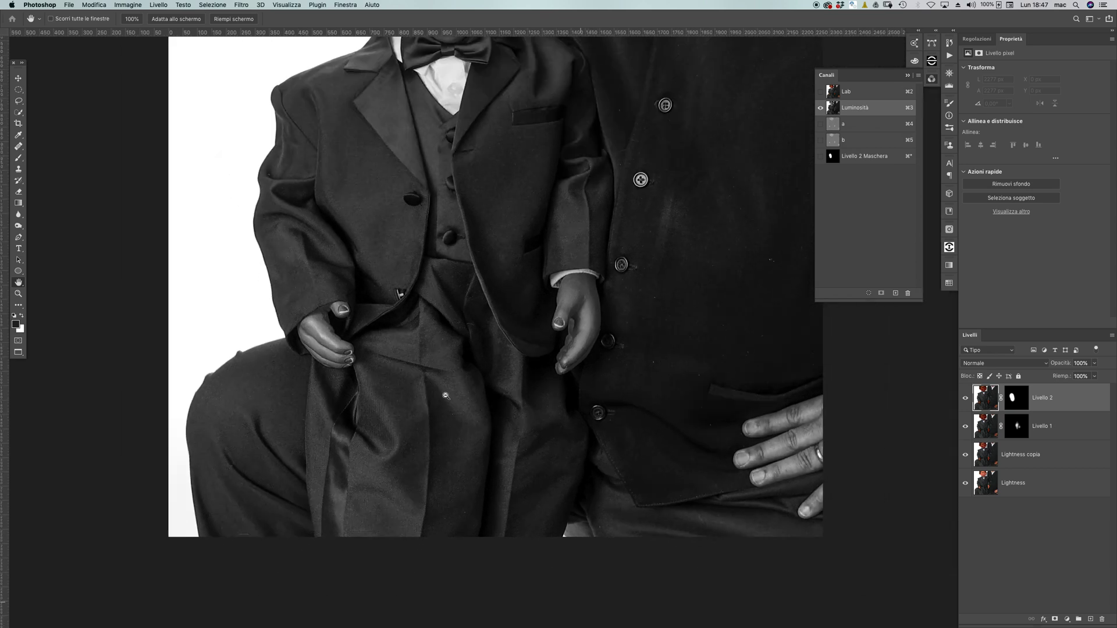
Step: Restore the Lab composite, select the bottom Lightness layer, and check the whole figure in colour
left_click(855, 91)
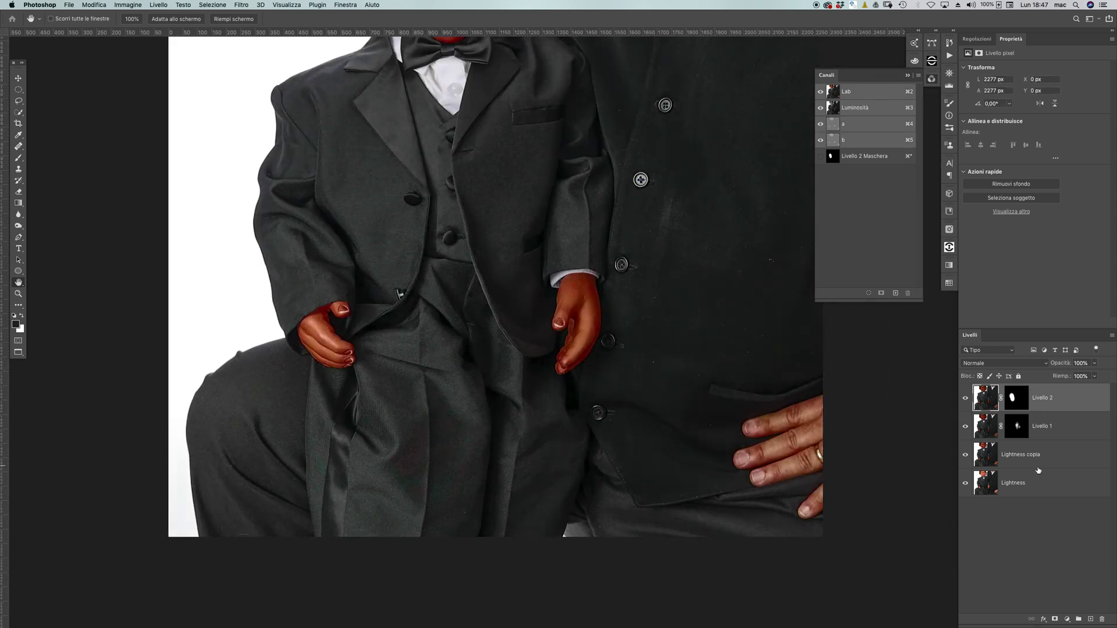
left_click(1035, 485)
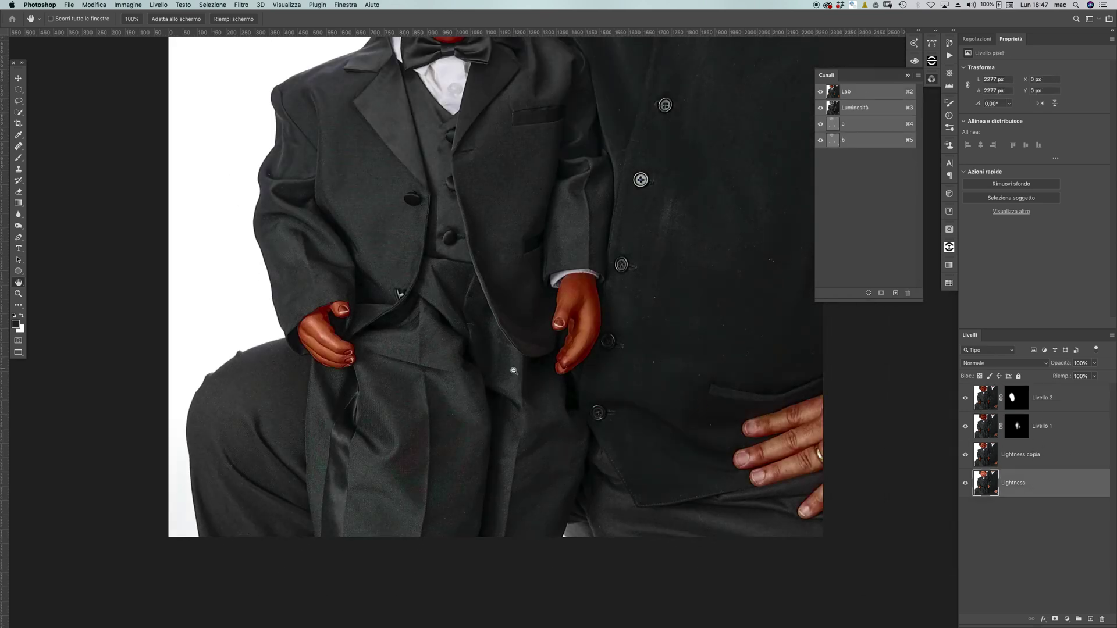
scroll(491, 382, "down", 3)
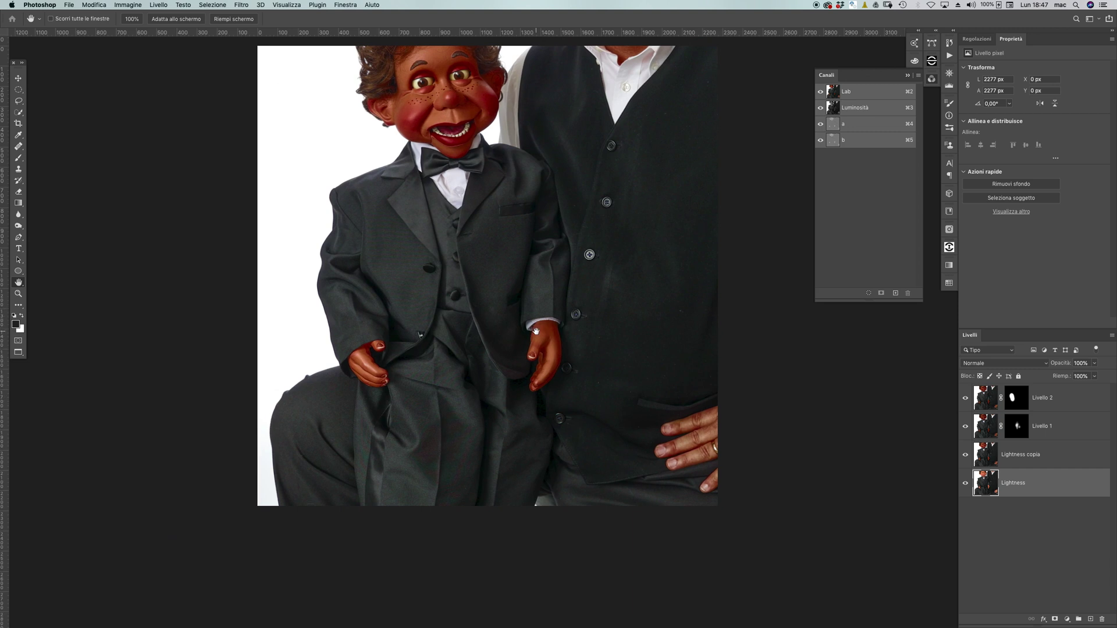
left_click_drag(539, 413, 528, 460)
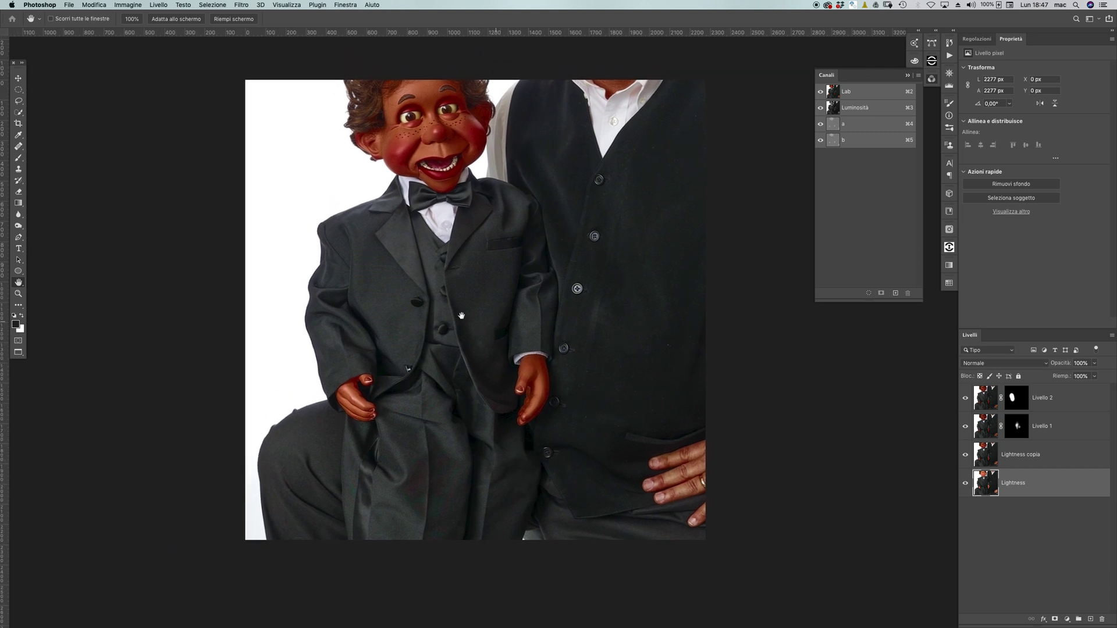
Step: Save the edited Lightness.psb and close it to return to the parent document
left_click(68, 5)
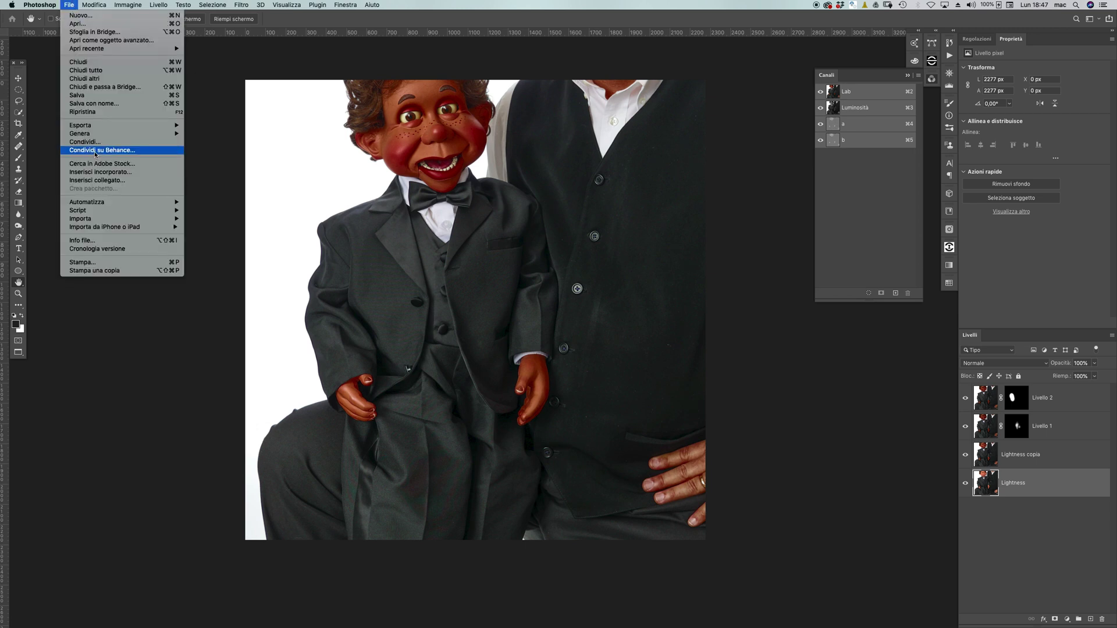
left_click(102, 96)
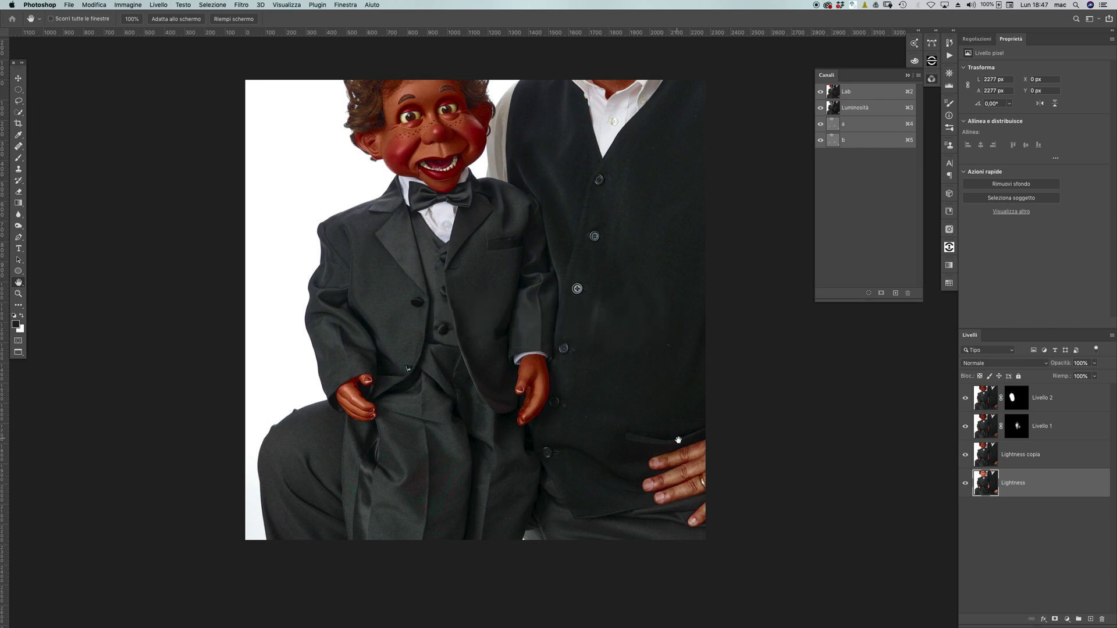
key("super+w")
Step: Hide the Temporary layer in the parent document and select the Lightness smart object
left_click(1033, 492)
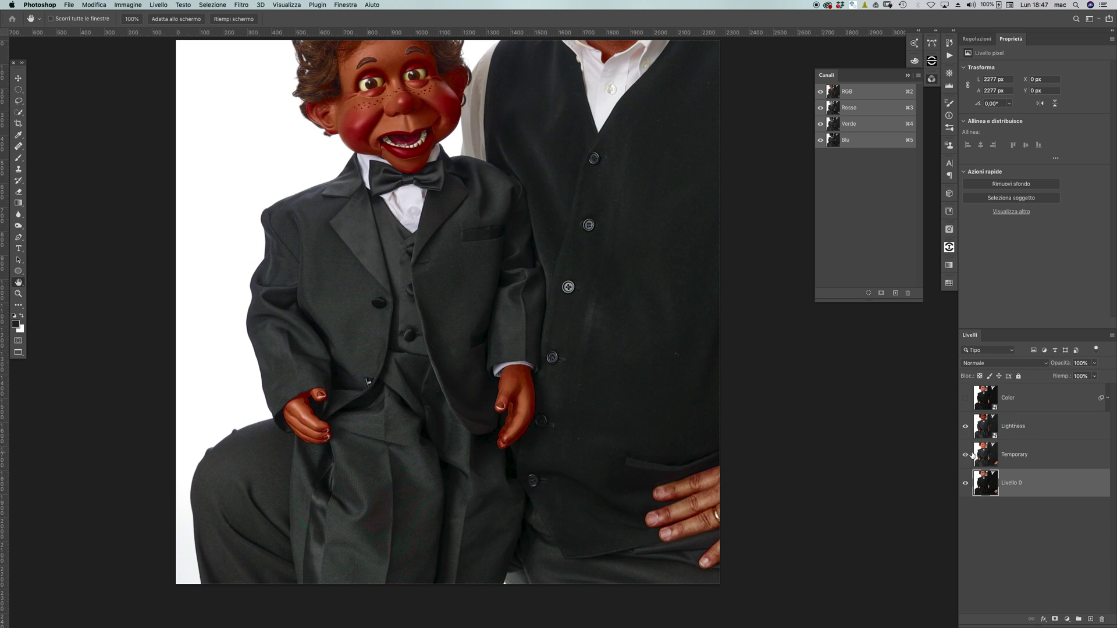
left_click(1037, 426)
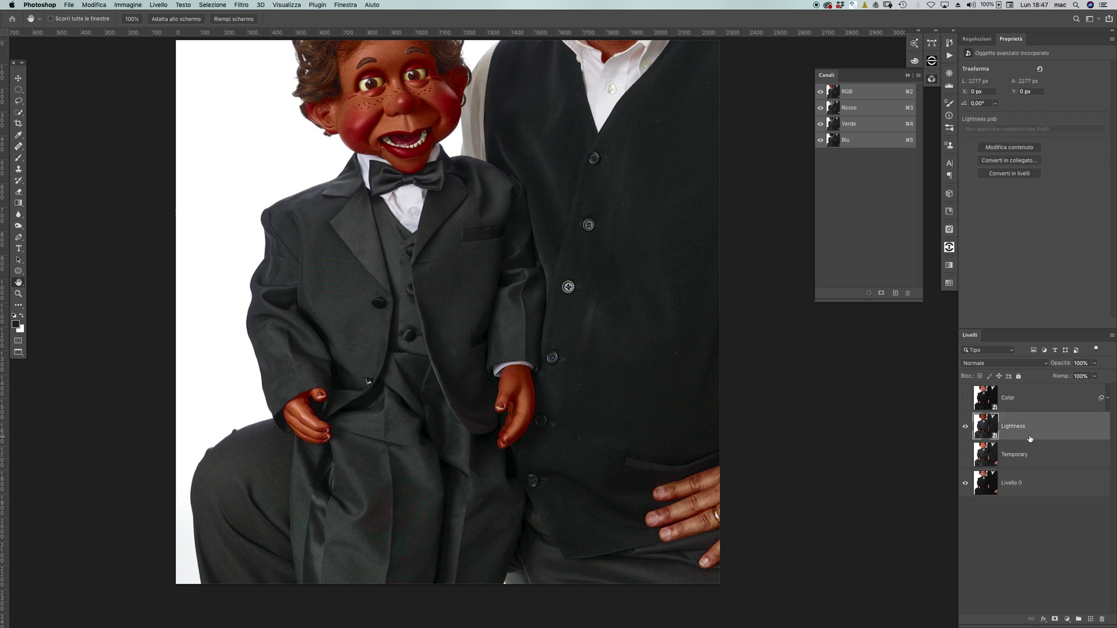
Step: Show the Color layer and group it with the Lightness layer in a group named Moirè
left_click(967, 399)
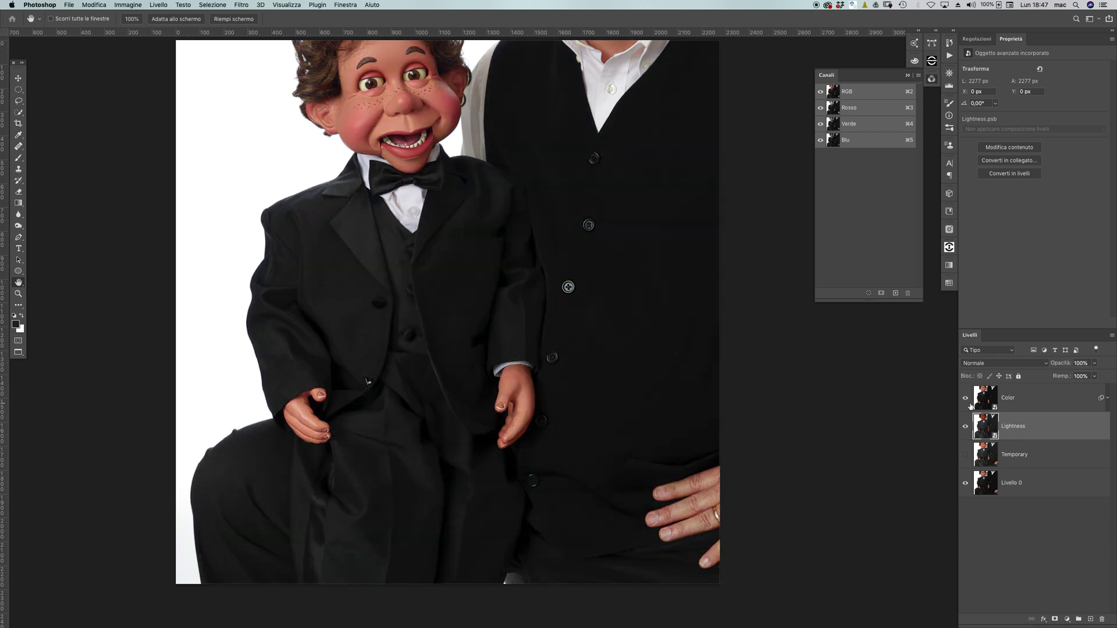
left_click(1033, 405, "shift")
key("super+g")
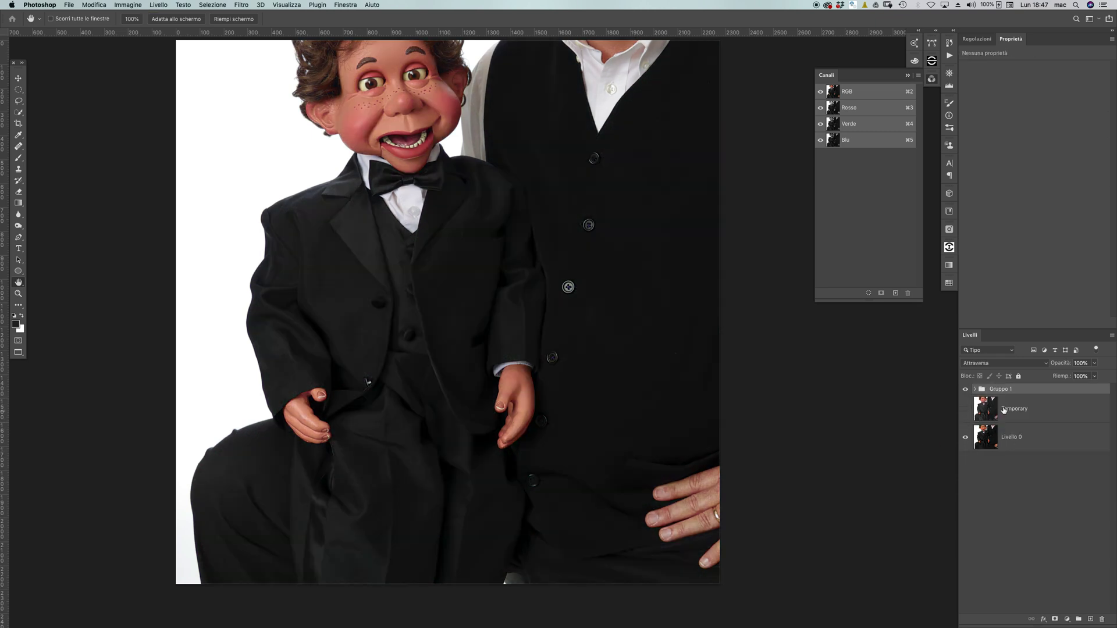
double_click(999, 389)
type("Moirè")
key("Return")
Step: Delete the Temporary layer and expand the Moirè group to list its layers
left_click(1041, 417)
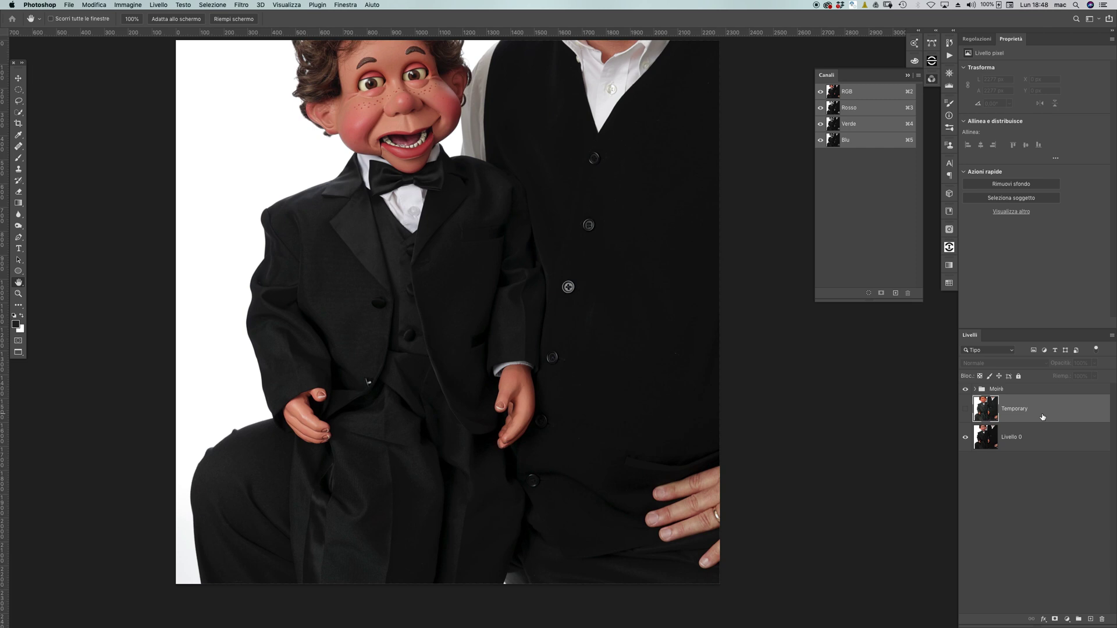
key("Delete")
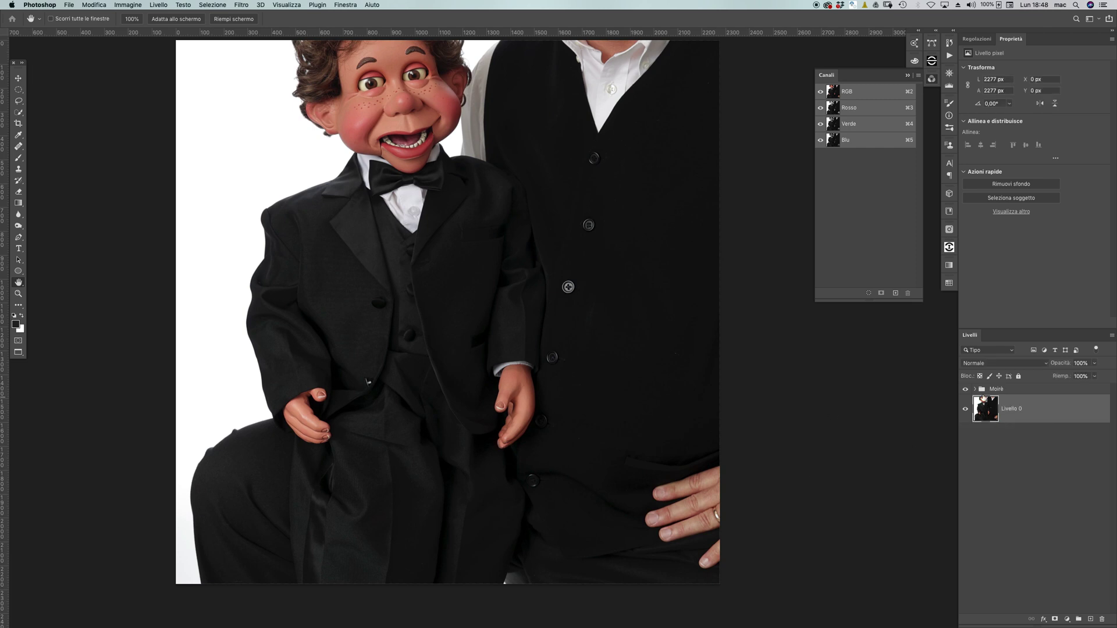
left_click(1007, 391)
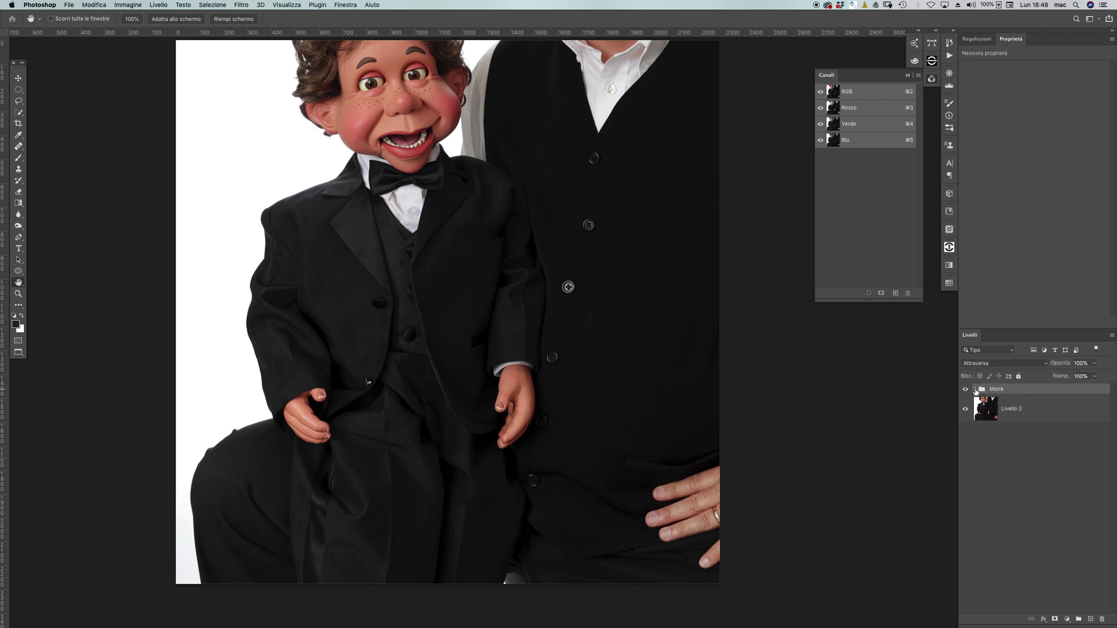
left_click(976, 389)
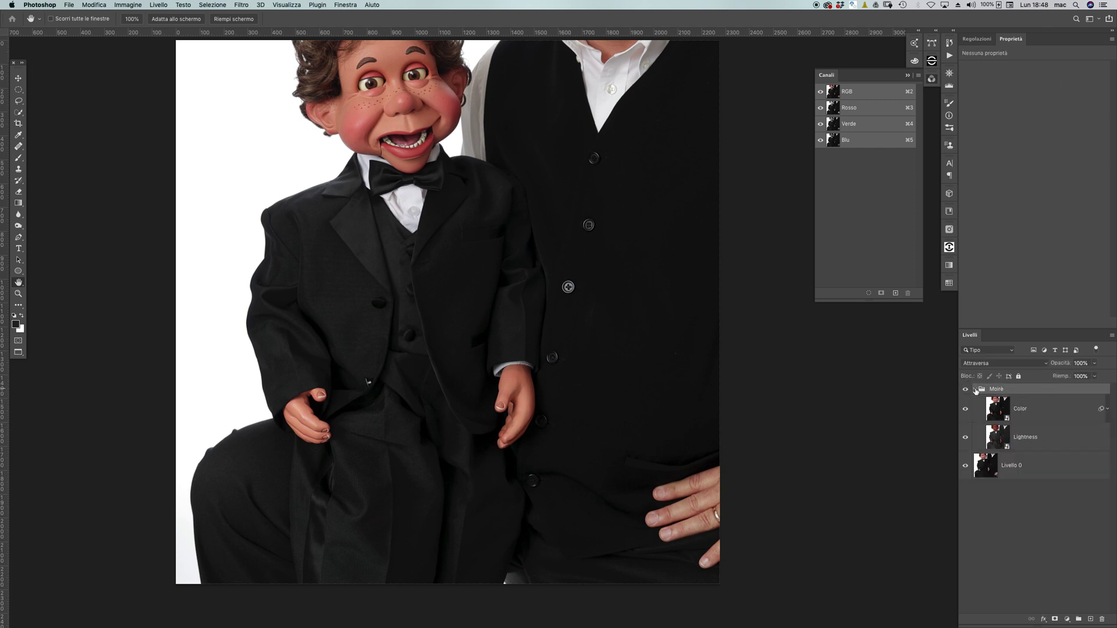
Step: Select the Color layer and compare the jacket close up with that layer hidden and shown
left_click(1031, 415)
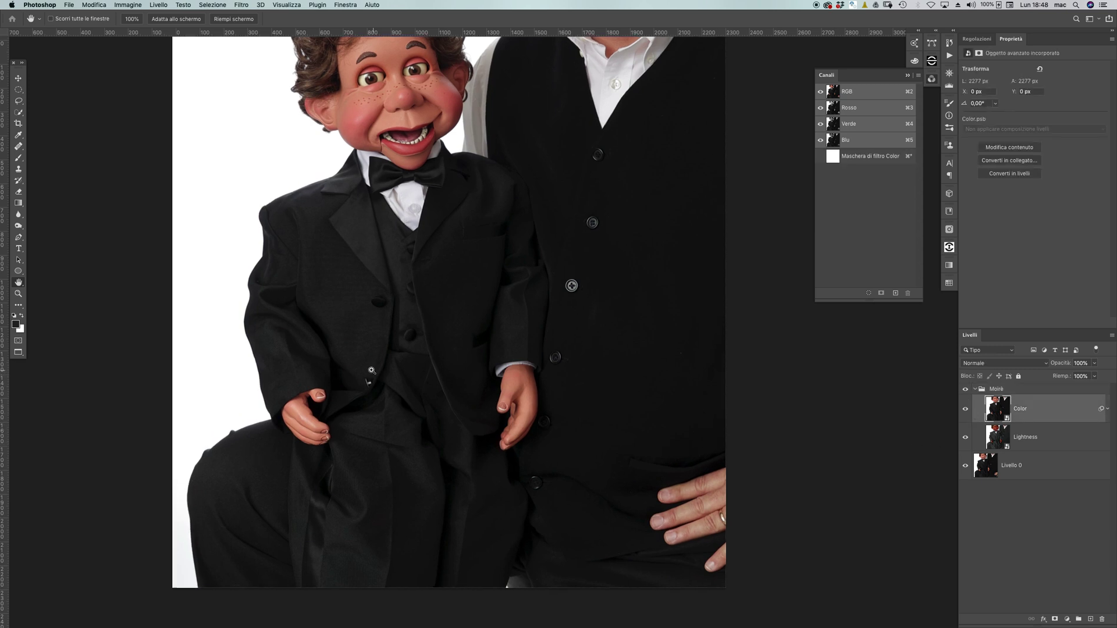
left_click(344, 301, "super")
left_click(345, 281, "super")
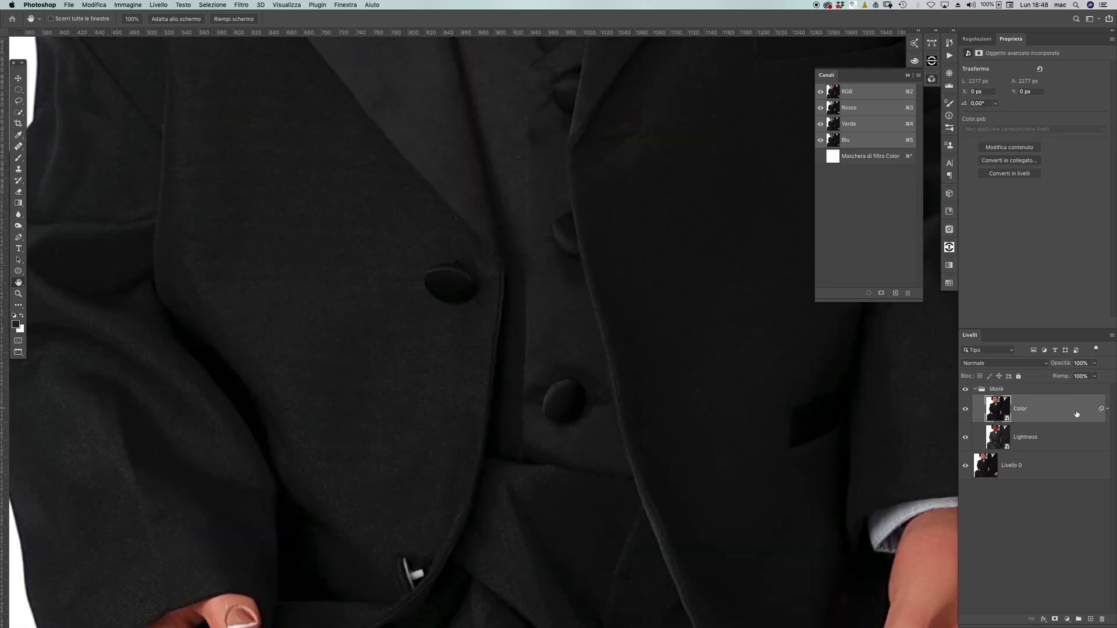
left_click(964, 409)
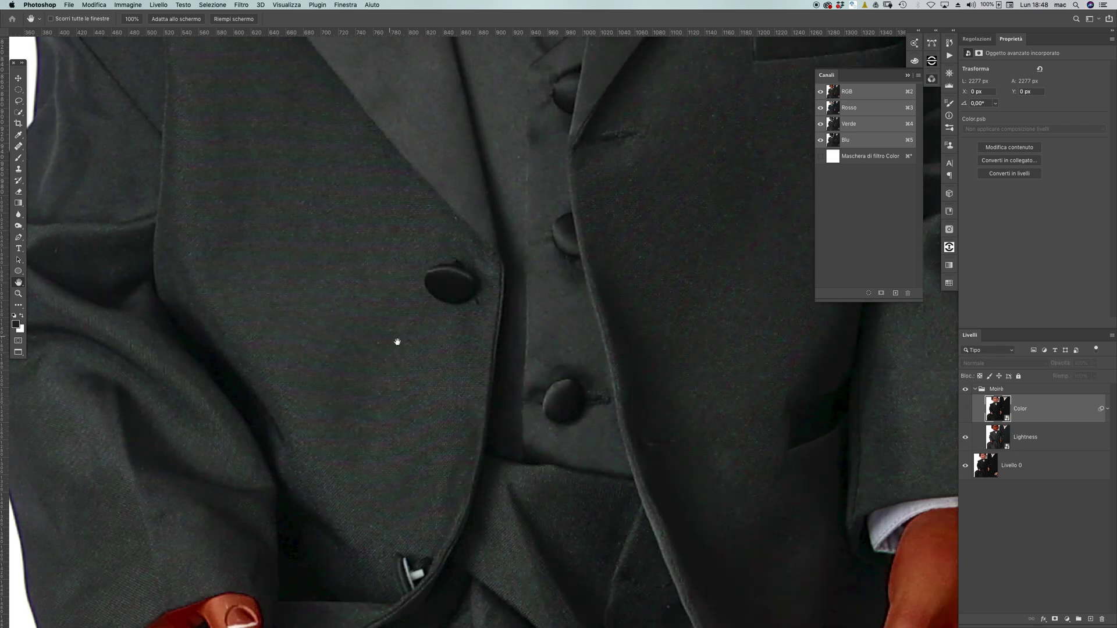
left_click_drag(459, 382, 520, 355)
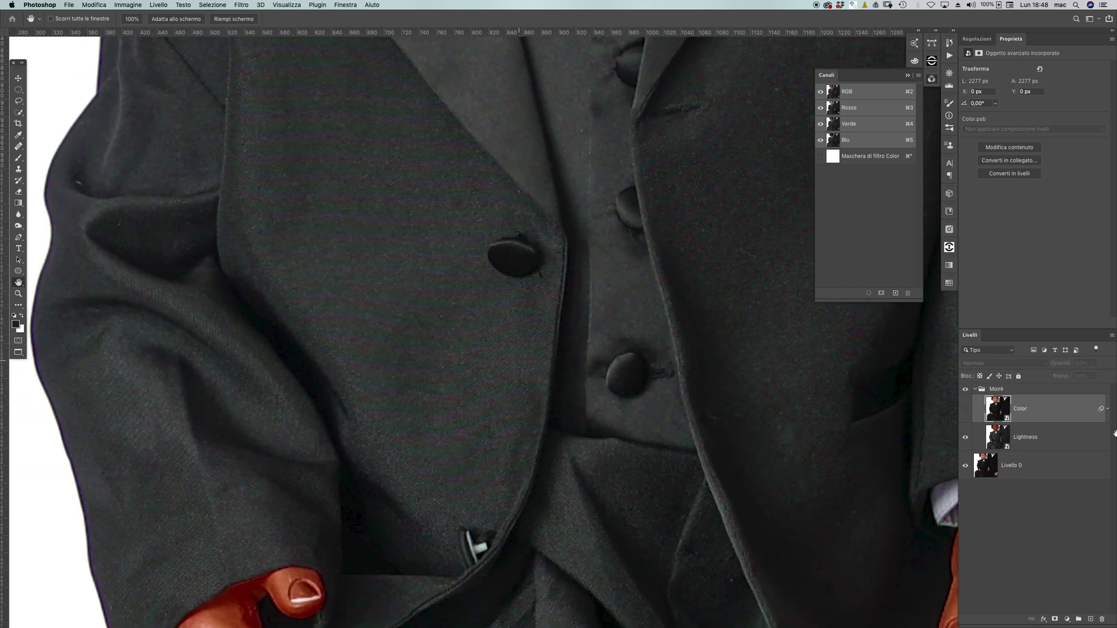
left_click(965, 411)
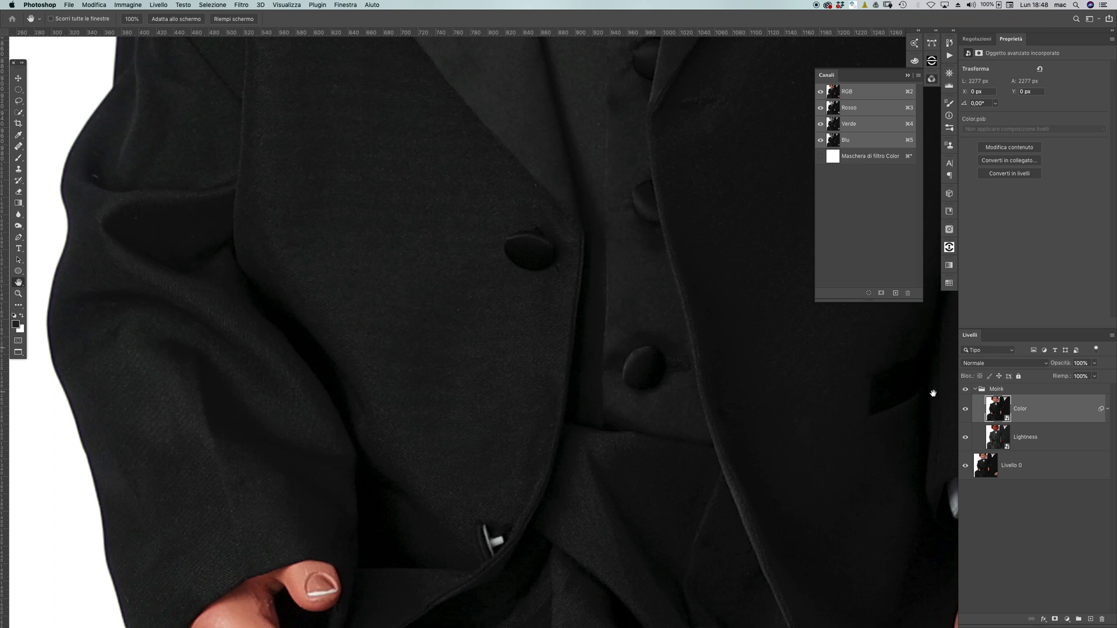
Step: Set the Color layer's blend mode to Colore and check the trousers with the layer hidden and shown
left_click(999, 368)
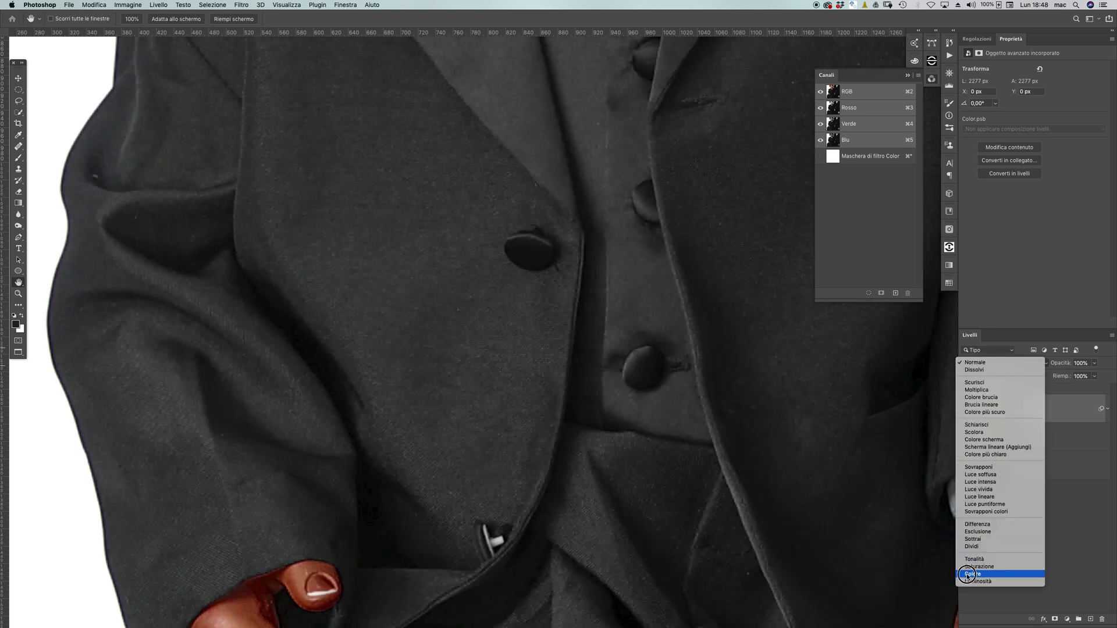
left_click(968, 573)
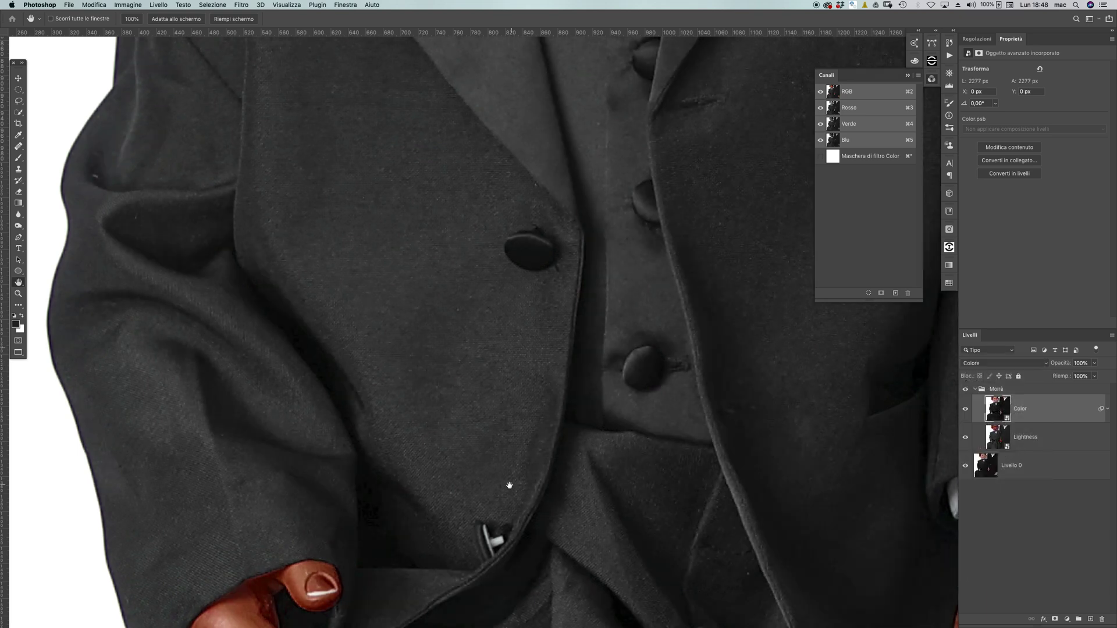
scroll(509, 485, "down", 10)
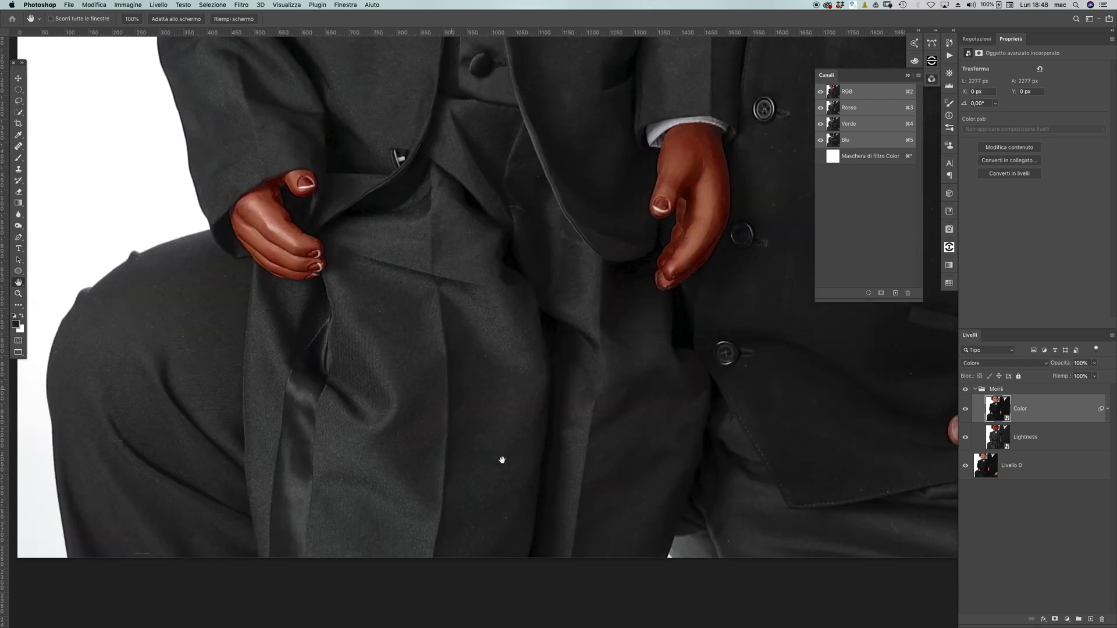
scroll(502, 460, "down", 5)
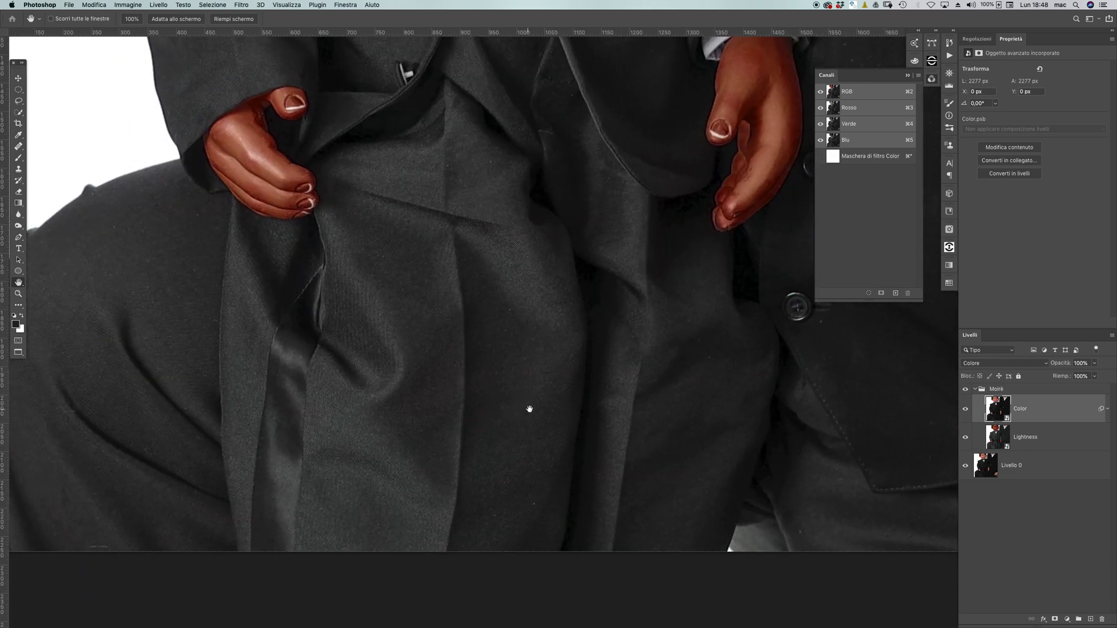
left_click(965, 410)
left_click(965, 408)
left_click(692, 355, "alt")
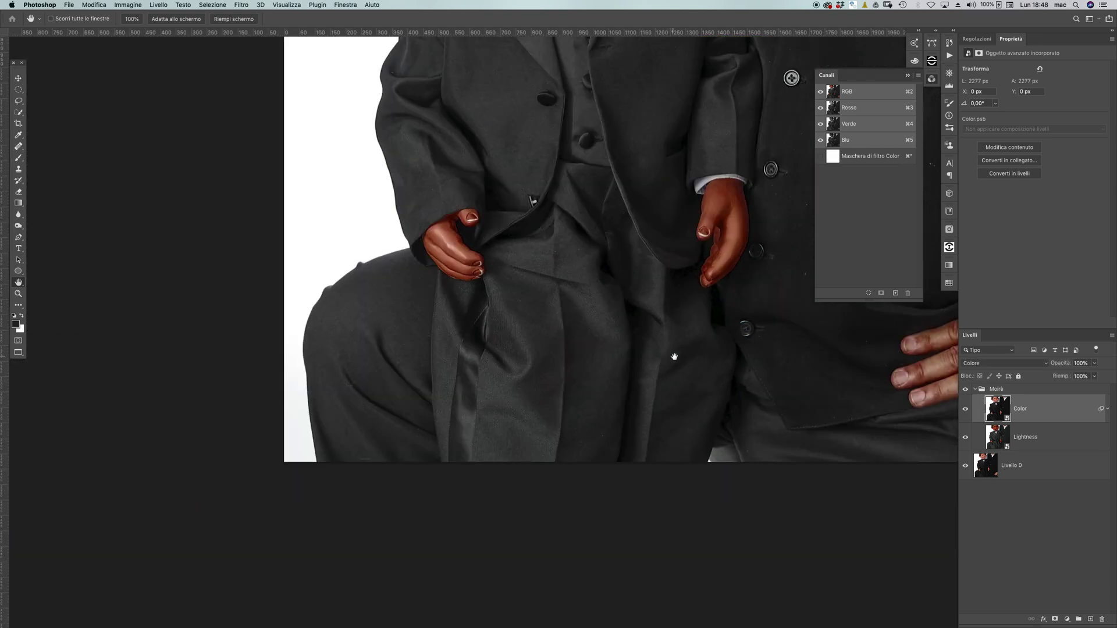
scroll(757, 373, "up", 4)
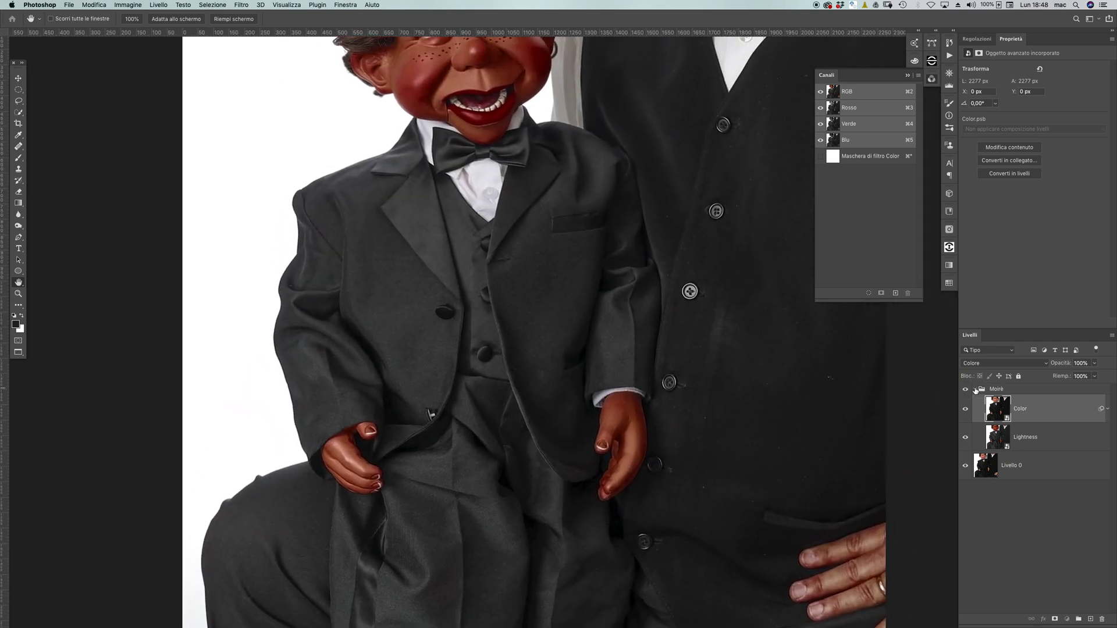
Step: Collapse the Moirè group and add a white layer mask to it
left_click(975, 390)
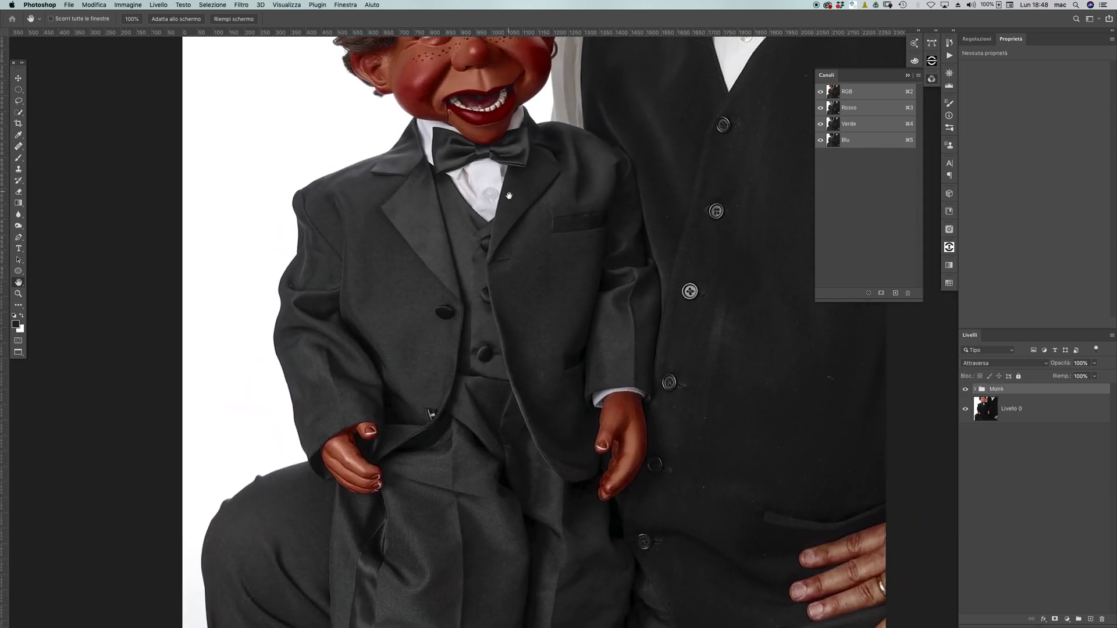
scroll(506, 232, "down", 3)
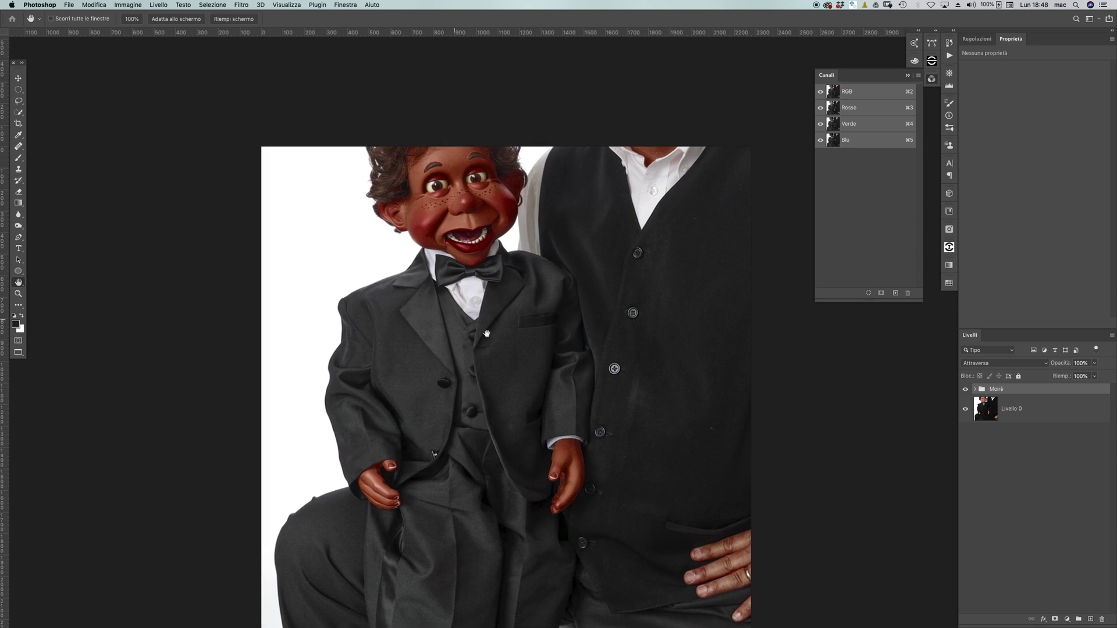
left_click(1055, 619)
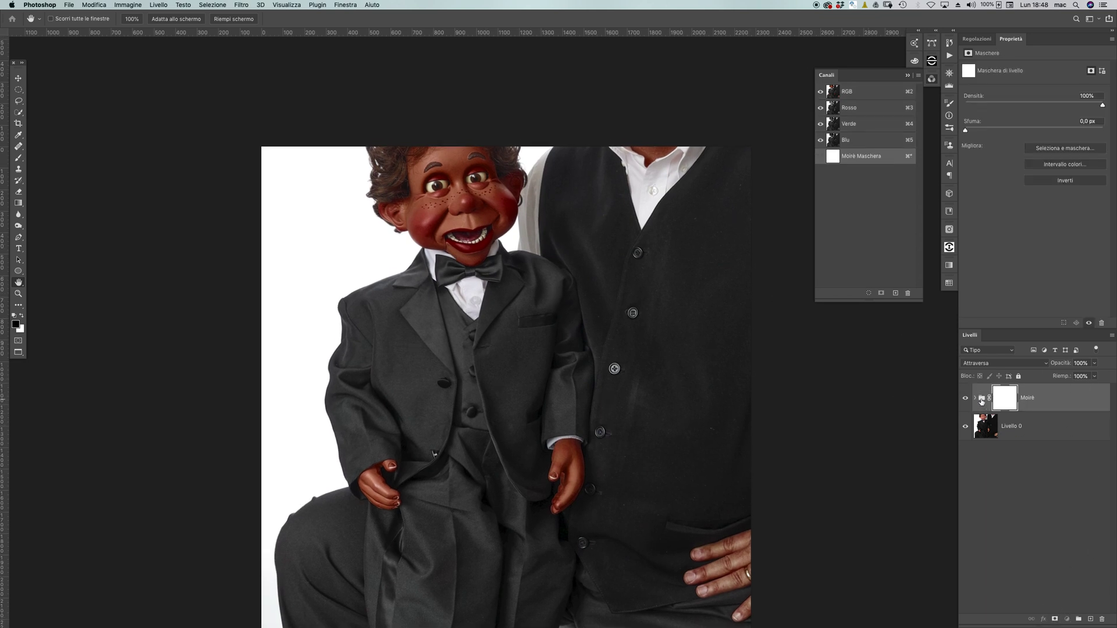
Step: Select the skin tones from Livello 0 using Intervallo colori with sampled colours and a tolerance of 44
left_click(1013, 427)
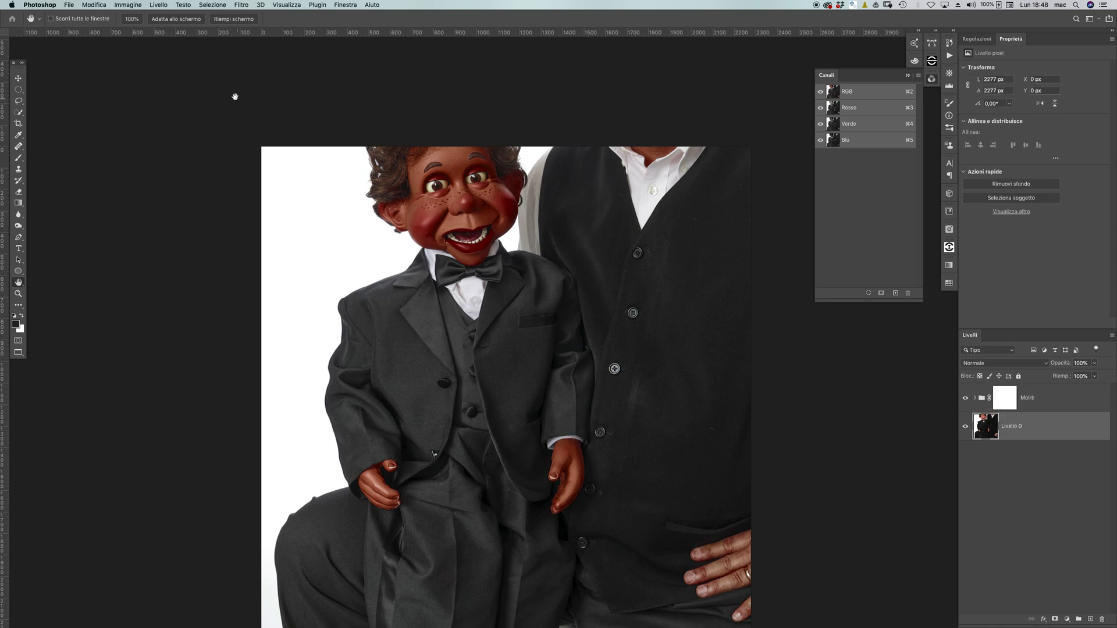
left_click(213, 5)
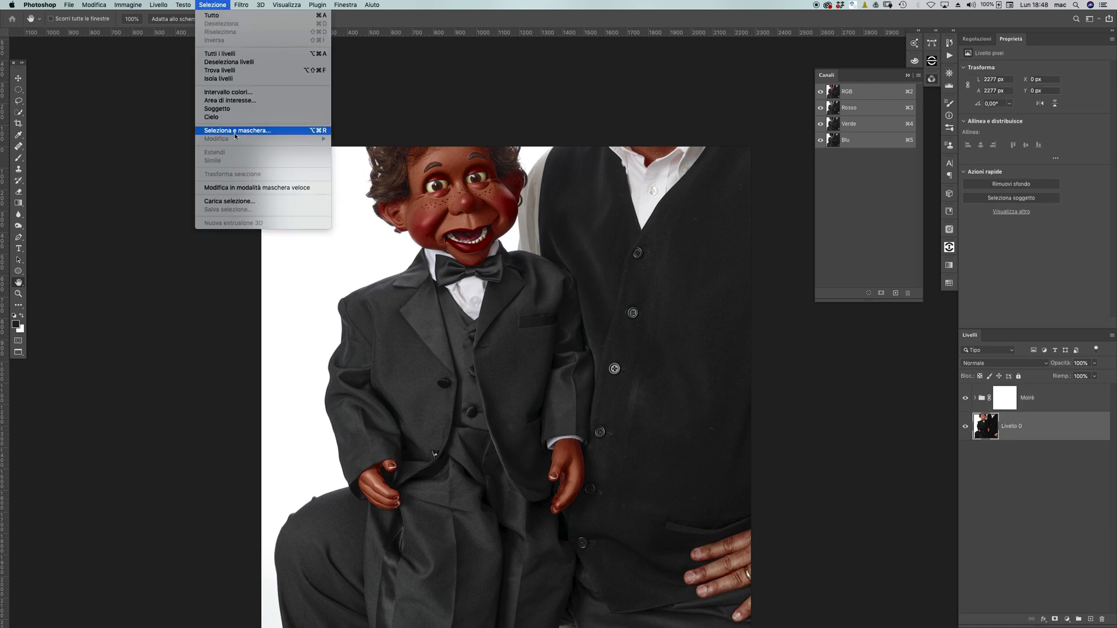
left_click(226, 92)
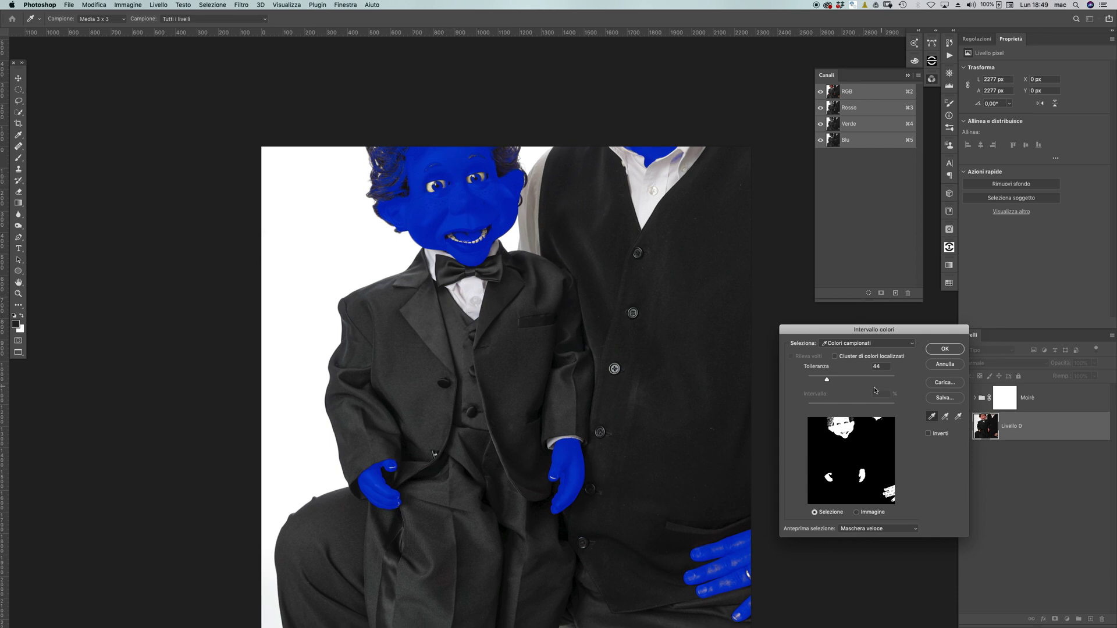
left_click(944, 350)
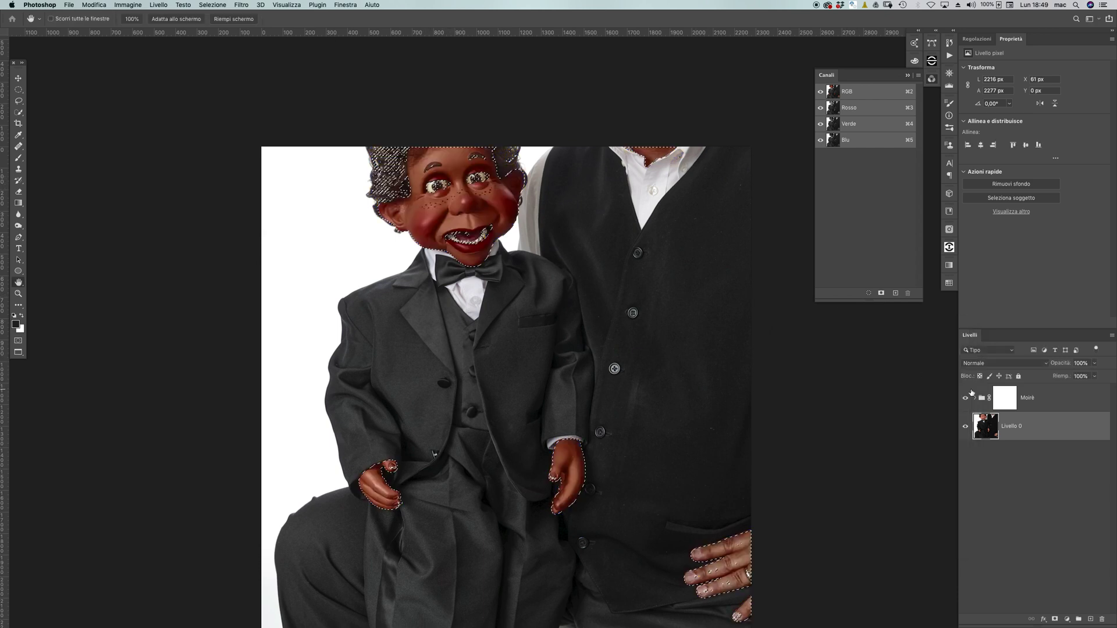
Step: Fill the skin selection with black on the Moirè group's mask, deselect, and inspect the mask on its own
left_click(1005, 398)
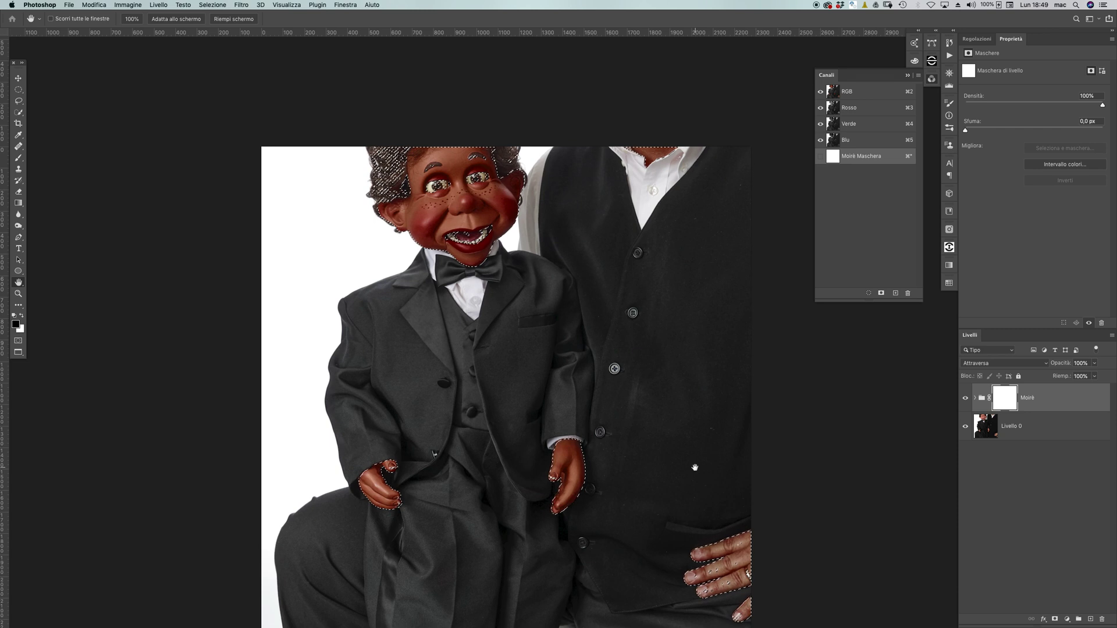
key("alt+BackSpace")
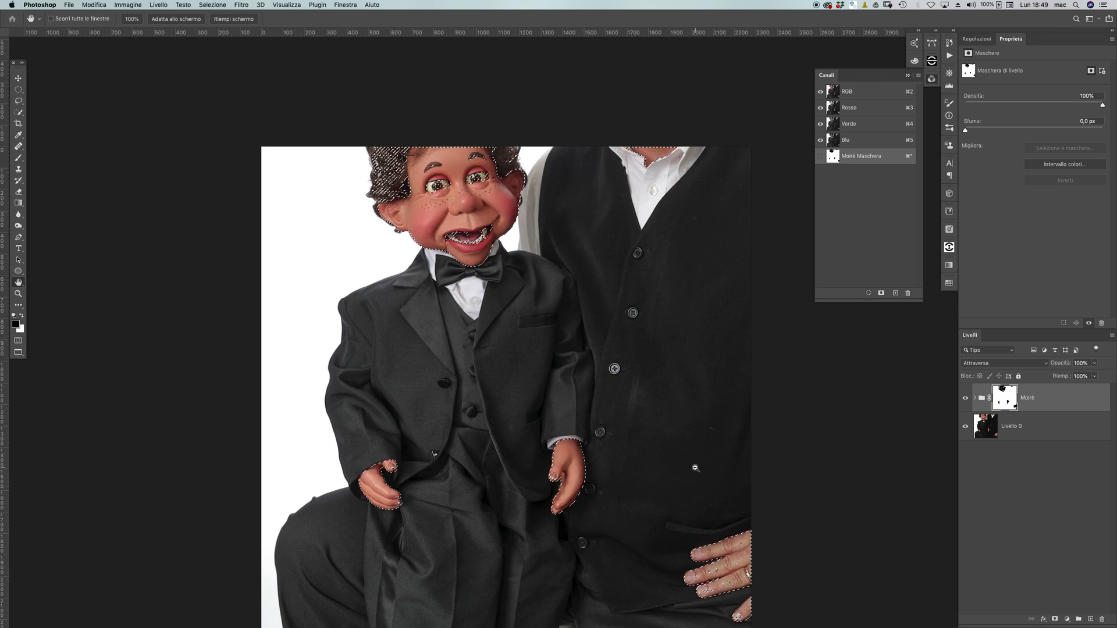
left_click(1004, 398, "alt")
key("super+d")
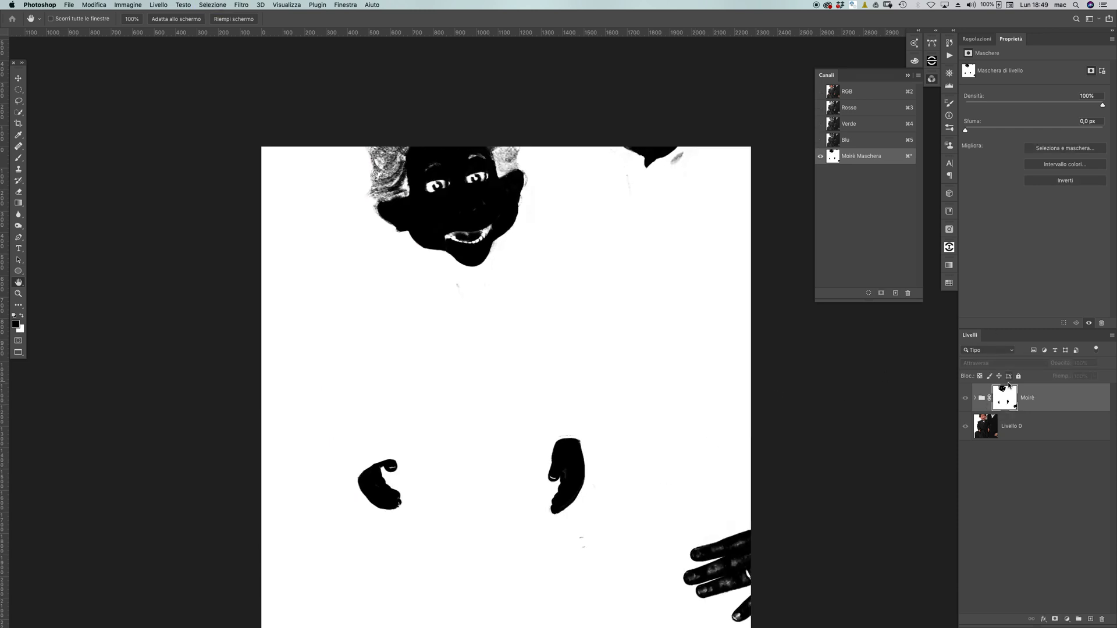
left_click(1007, 403, "alt")
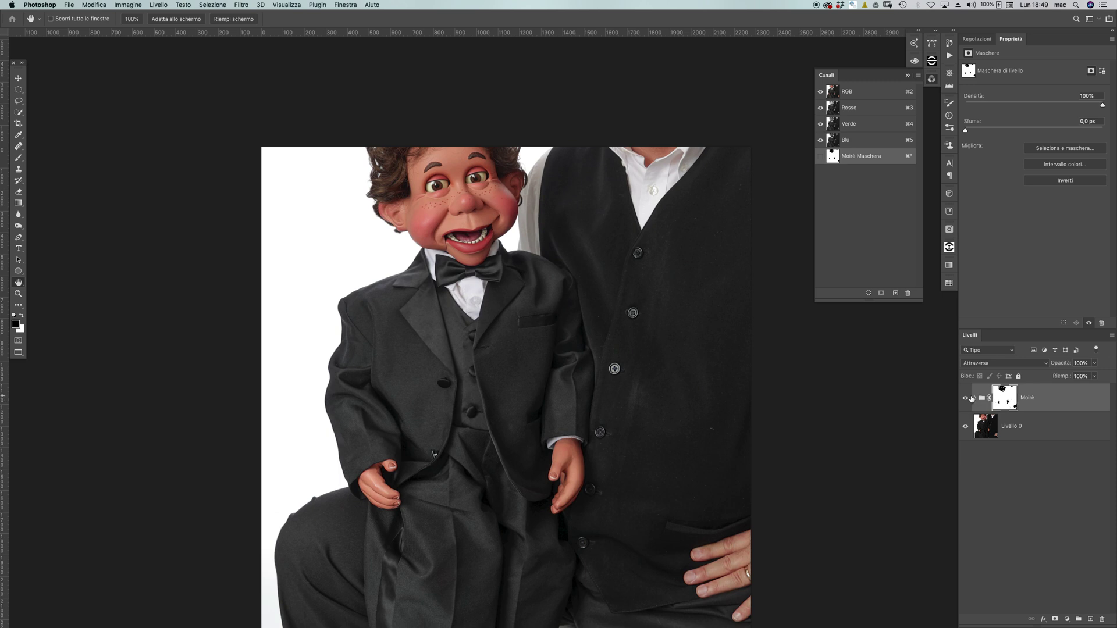
Step: Compare the whole image with the Moirè group hidden and shown
left_click(965, 400)
left_click(965, 400)
left_click(965, 400)
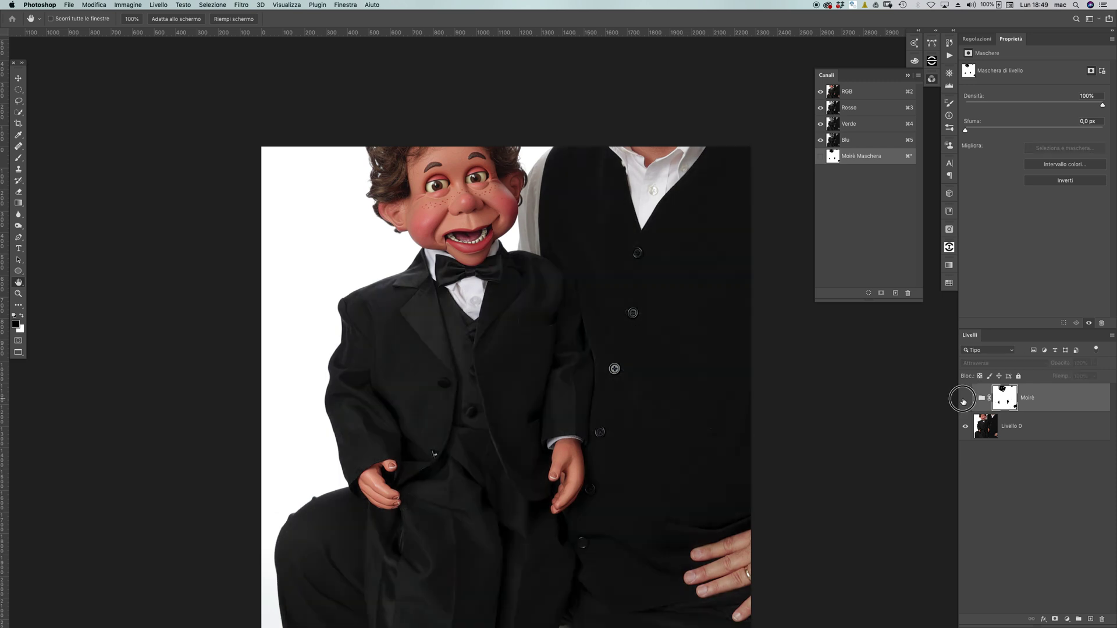
left_click(965, 400)
Step: Display the Moirè mask alone and paint the puppet's face and hair solid black with the Eraser
left_click(1005, 401, "alt")
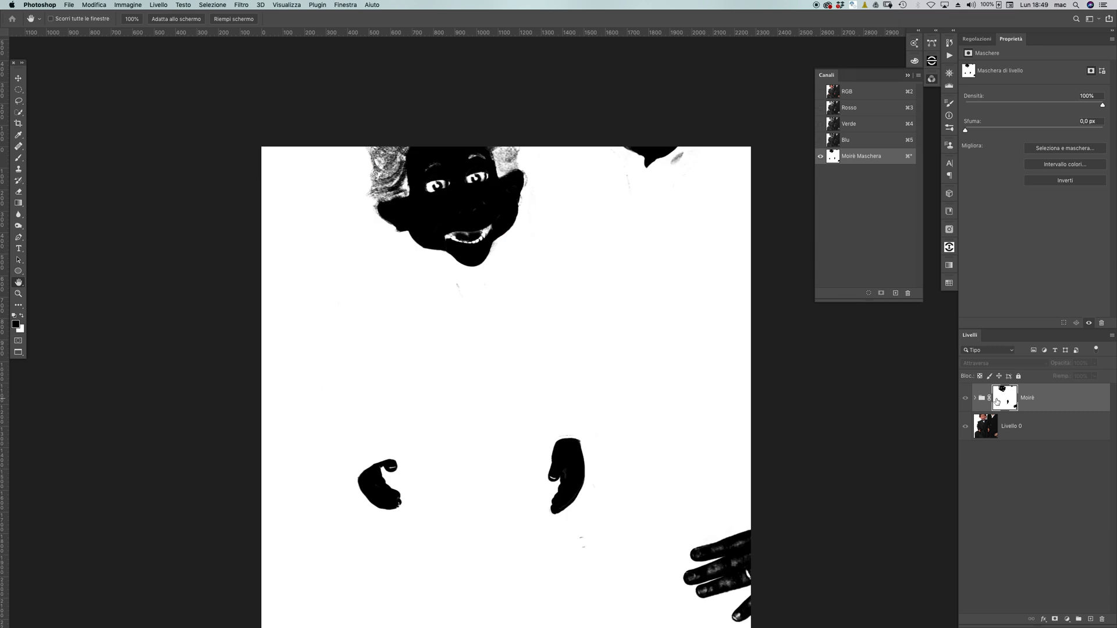
key("e")
key("x")
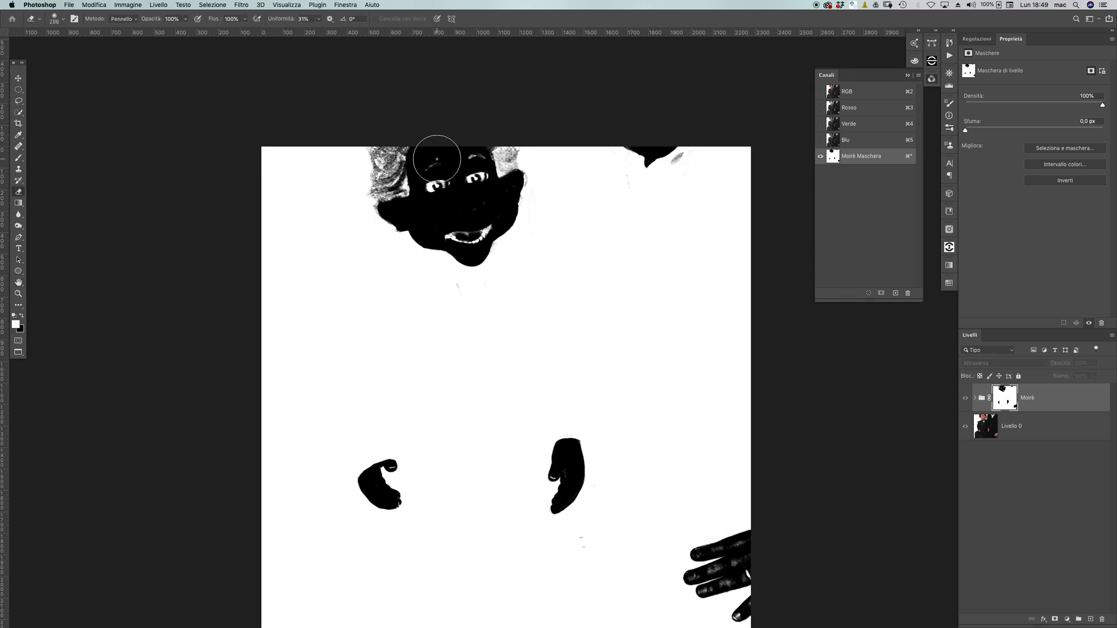
mouse_move(428, 155)
left_mouse_down()
mouse_move(448, 173)
mouse_move(439, 329)
mouse_move(452, 199)
mouse_move(466, 168)
mouse_move(497, 161)
mouse_move(498, 142)
mouse_move(475, 140)
mouse_move(462, 218)
mouse_move(463, 194)
left_mouse_up()
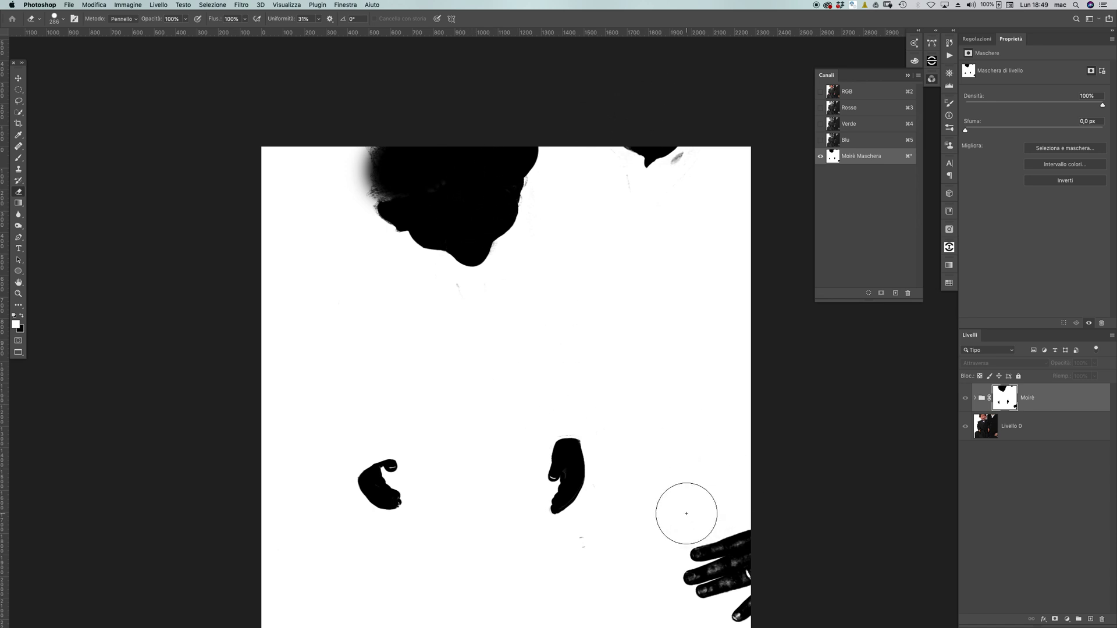
Step: Darken the grey remnants in the mask's hands and hair edge with the Burn tool, range Ombre, exposure 28%
key("o")
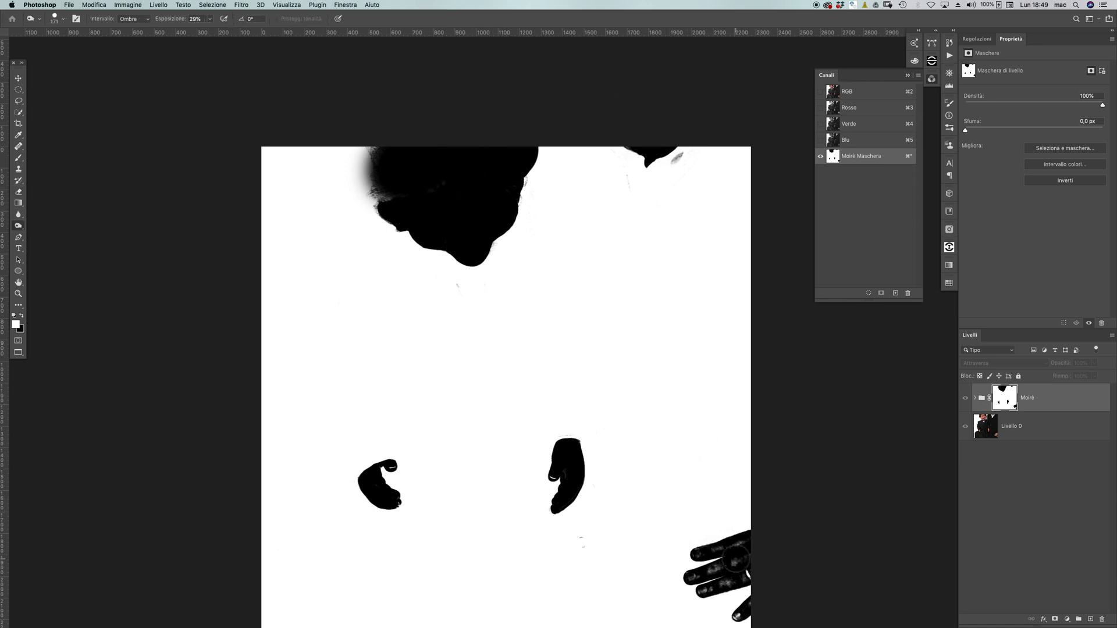
mouse_move(705, 571)
left_mouse_down()
mouse_move(718, 617)
mouse_move(763, 590)
left_mouse_up()
left_click_drag(586, 453, 544, 492)
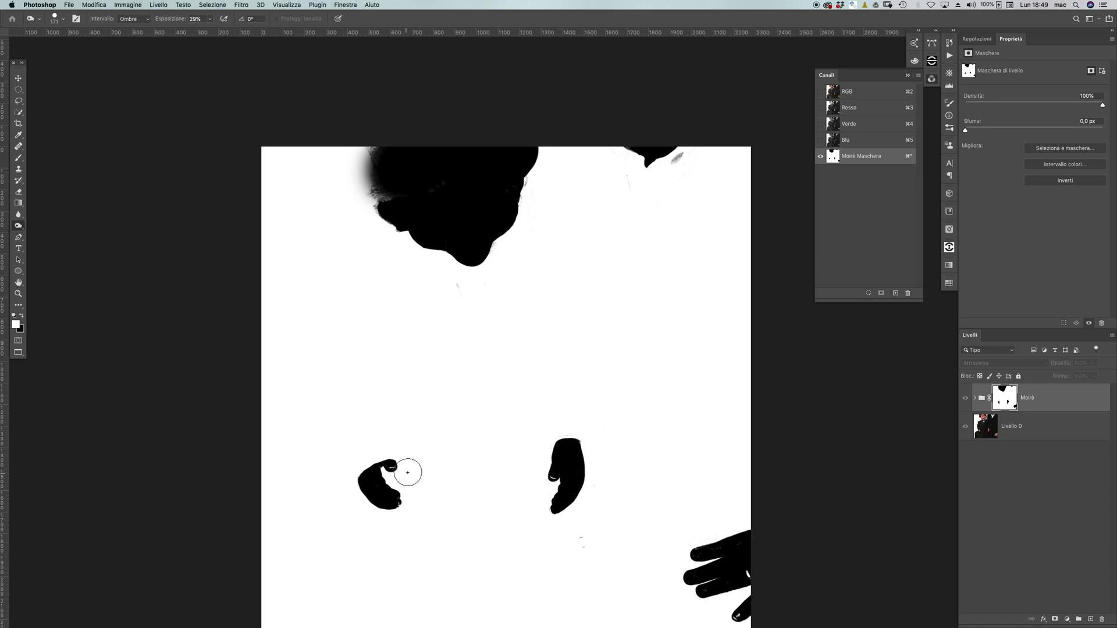
mouse_move(412, 469)
left_mouse_down()
mouse_move(354, 494)
mouse_move(392, 510)
left_mouse_up()
left_click_drag(414, 165, 382, 194)
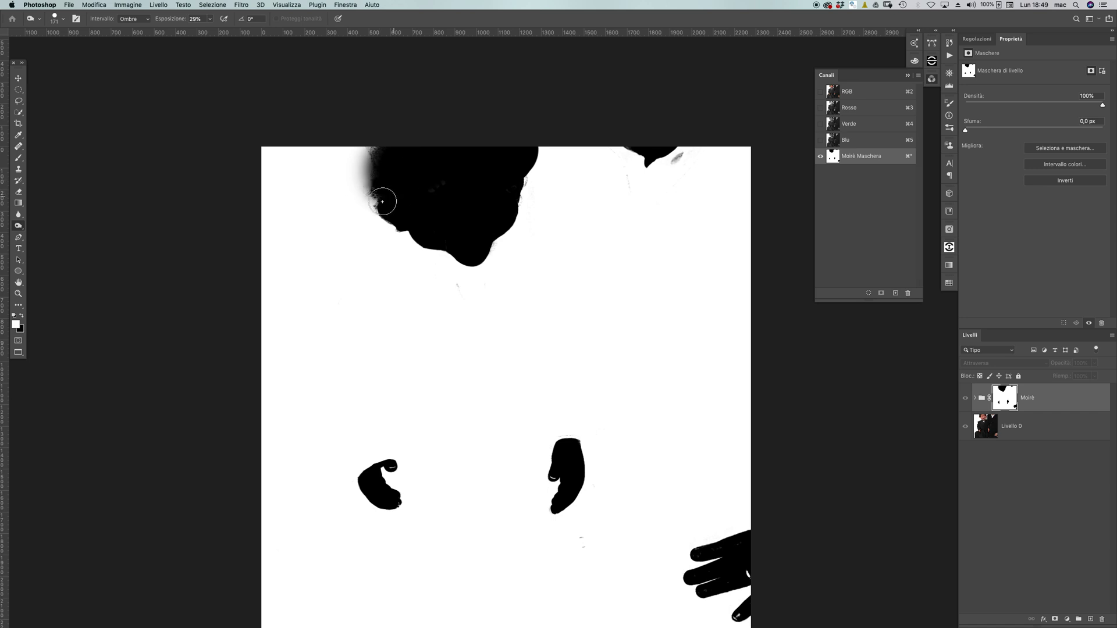
Step: Leave the mask-only view of the Moirè group and inspect the suit in the whole image
left_click(1008, 400, "alt")
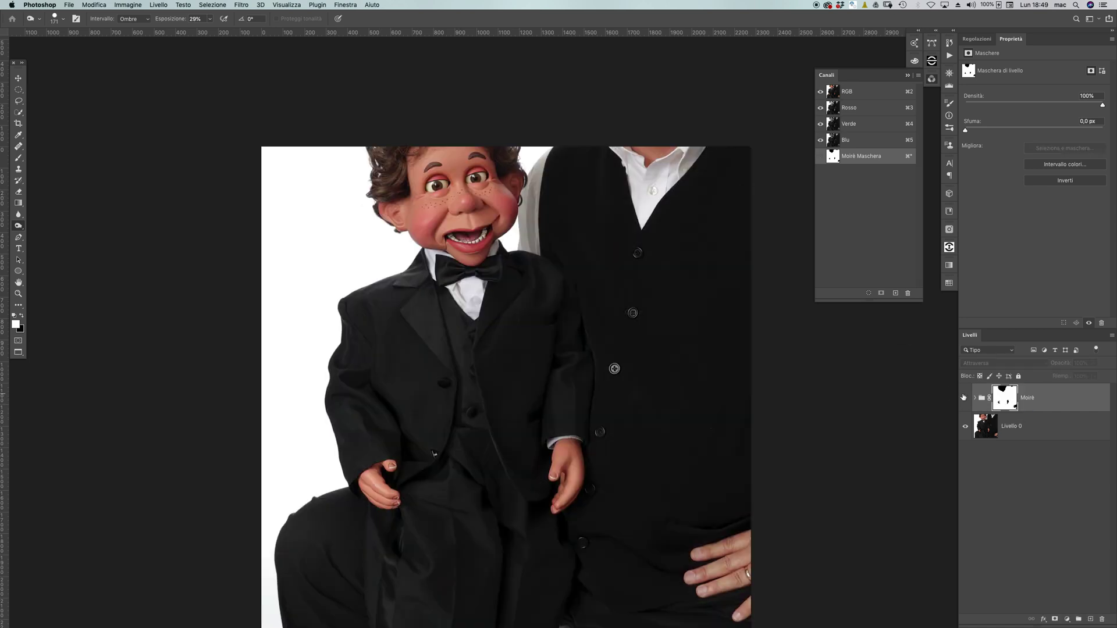
key("space")
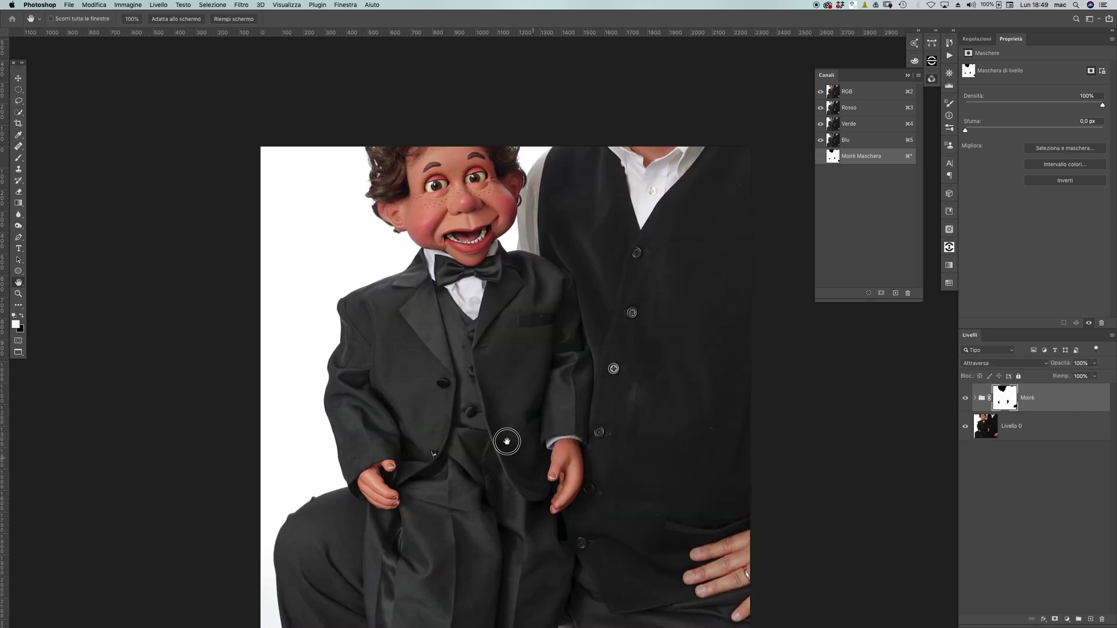
left_click_drag(506, 441, 429, 422)
scroll(427, 423, "down", 1)
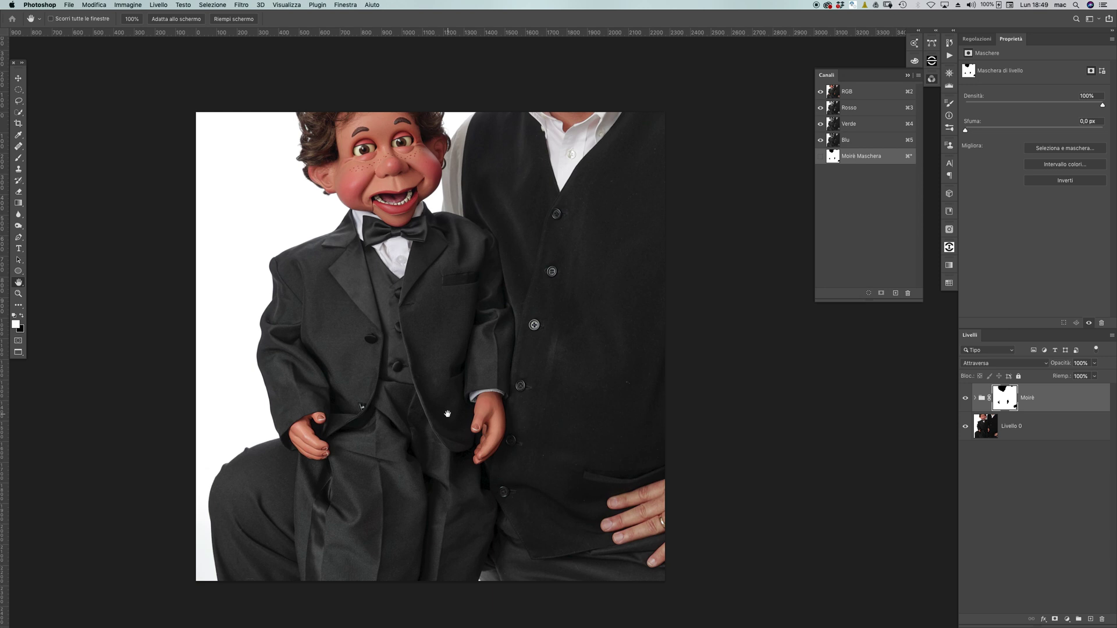
Step: Expand the Moirè group and make its Lightness layer the active one
left_click(975, 401)
left_click(975, 398)
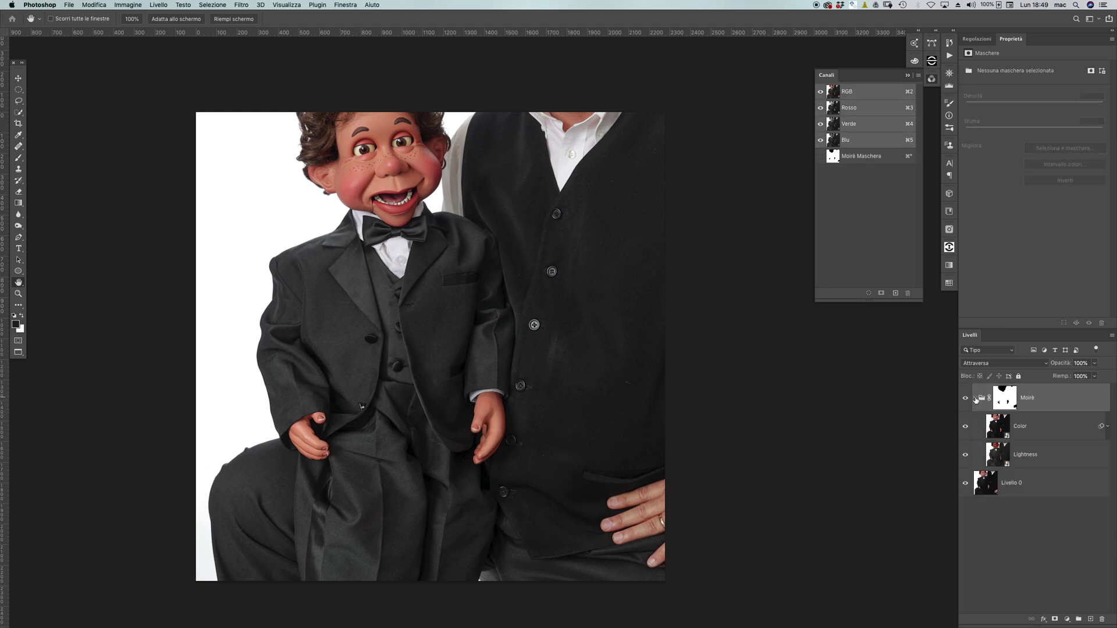
left_click(1038, 430)
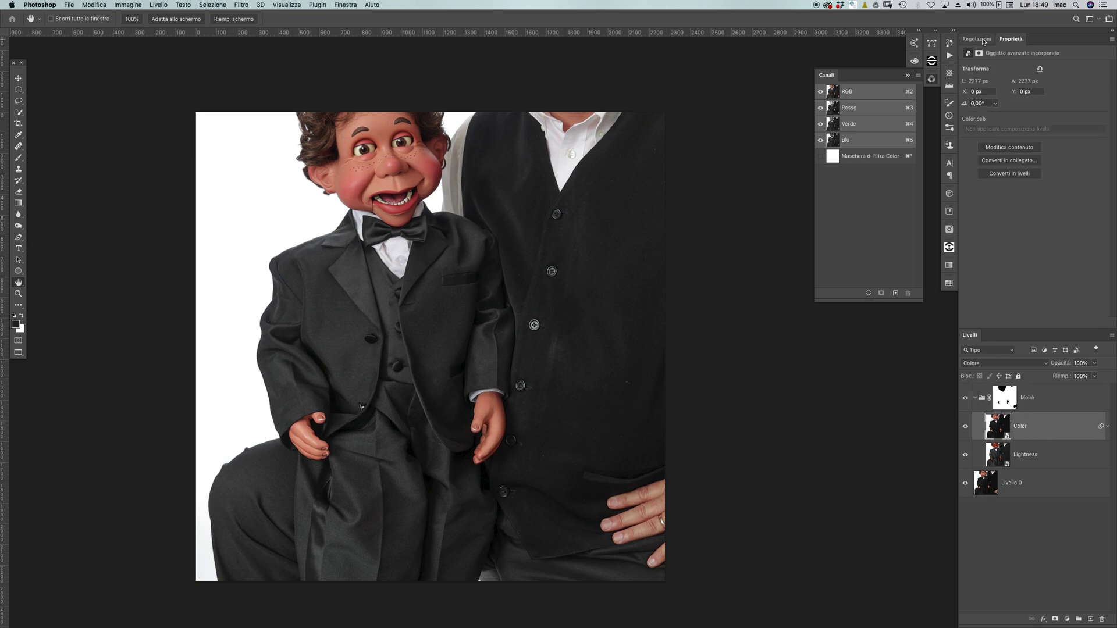
left_click(1047, 462)
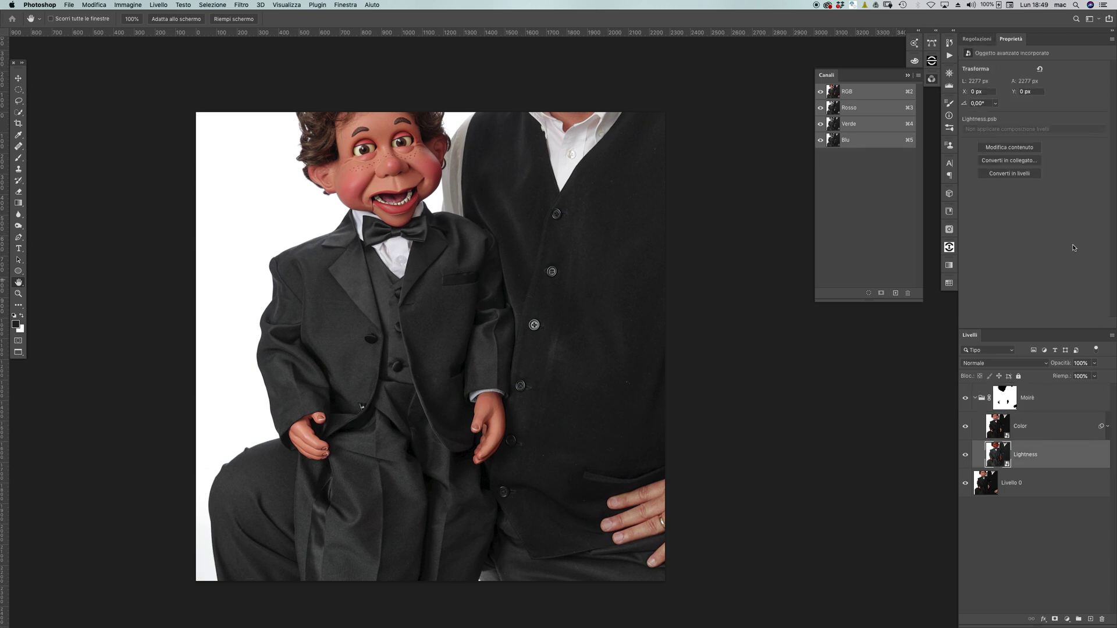
left_click(976, 39)
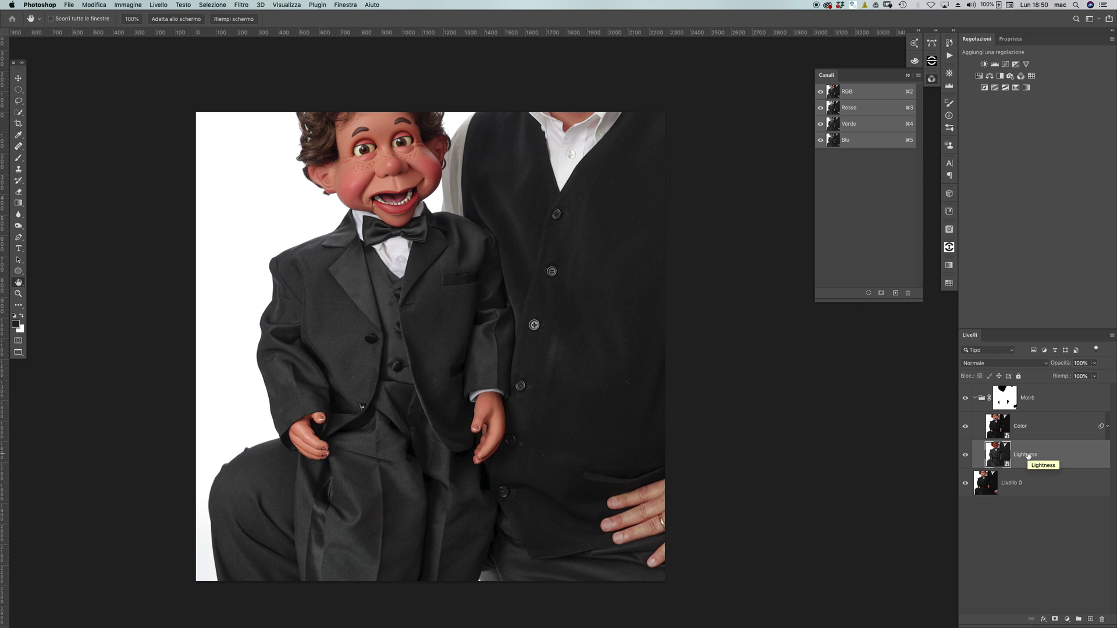
Step: Apply the Camera Raw filter to the Lightness layer with Ombre at -45 and the tone curve's midtones pulled slightly down
left_click(240, 5)
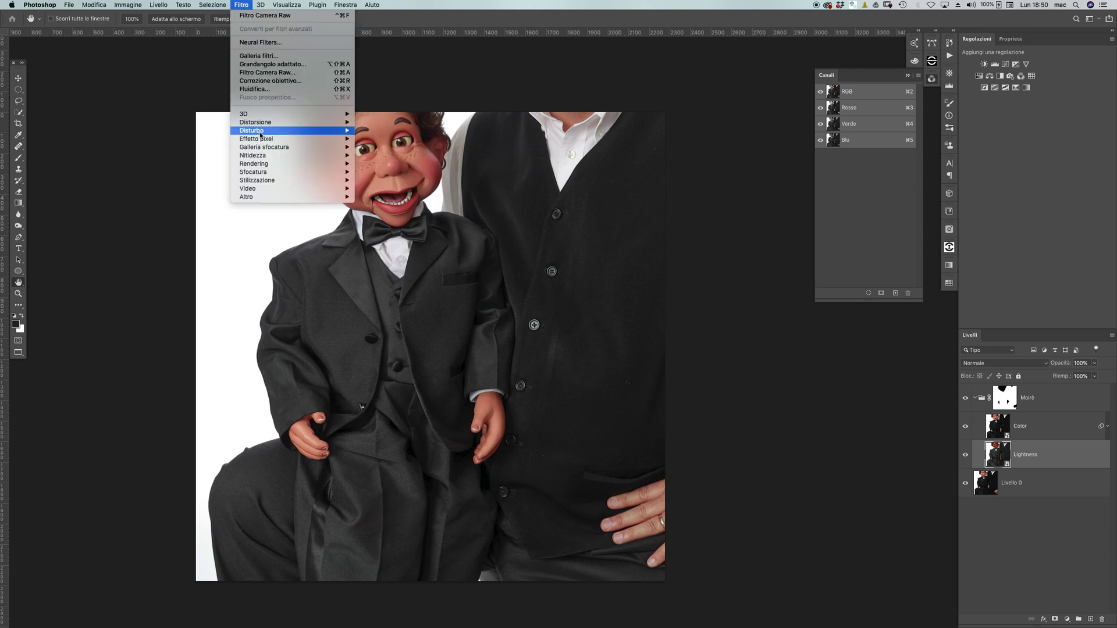
left_click(291, 74)
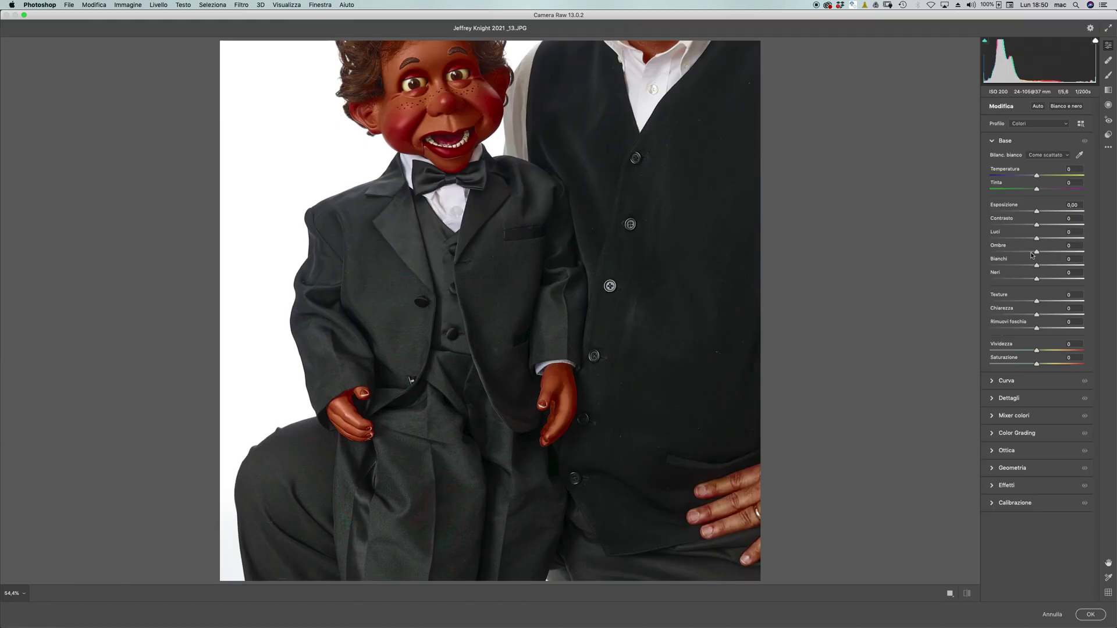
left_click_drag(1032, 255, 1016, 257)
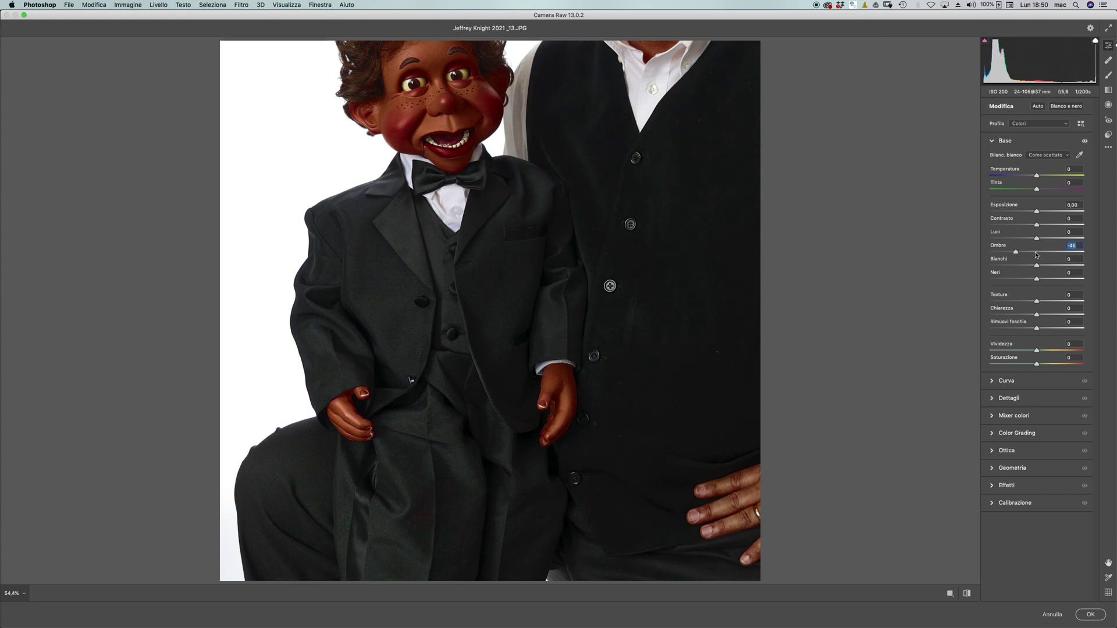
left_click(1052, 383)
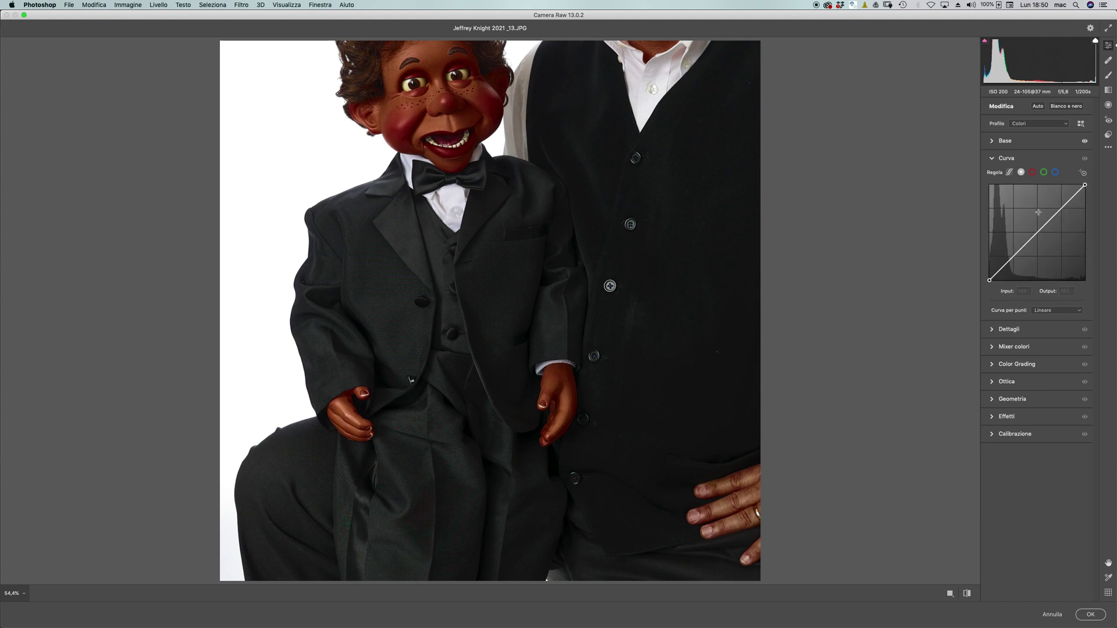
left_click_drag(1047, 224, 1044, 232)
left_click(1091, 616)
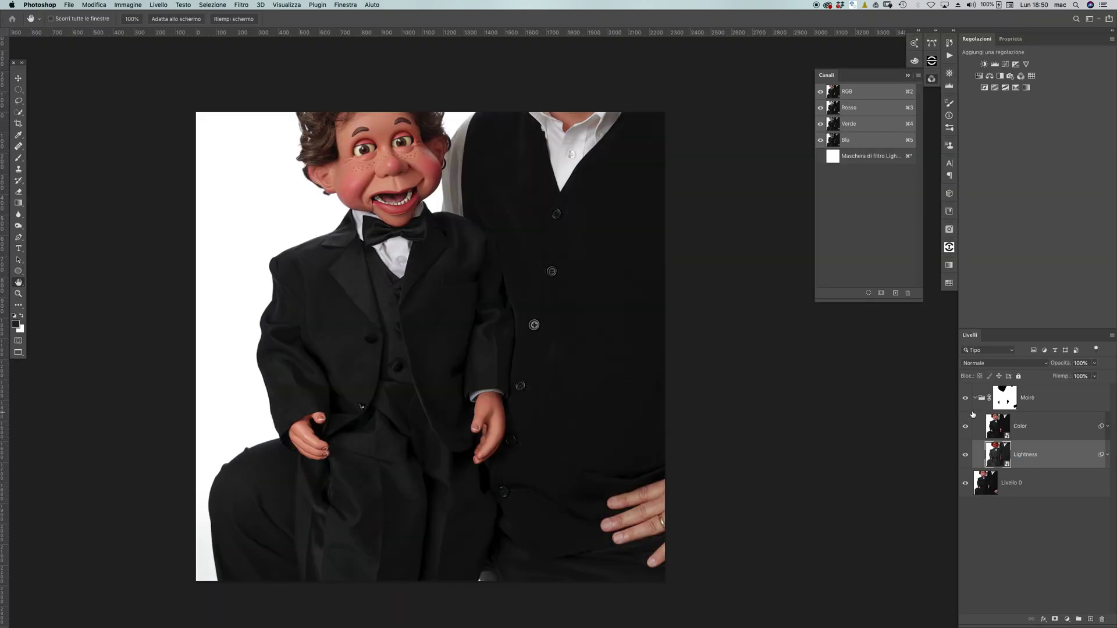
Step: Compare the whole image with the Moirè group hidden and shown, and collapse the group
left_click(966, 398)
left_click(966, 398)
left_click(965, 398)
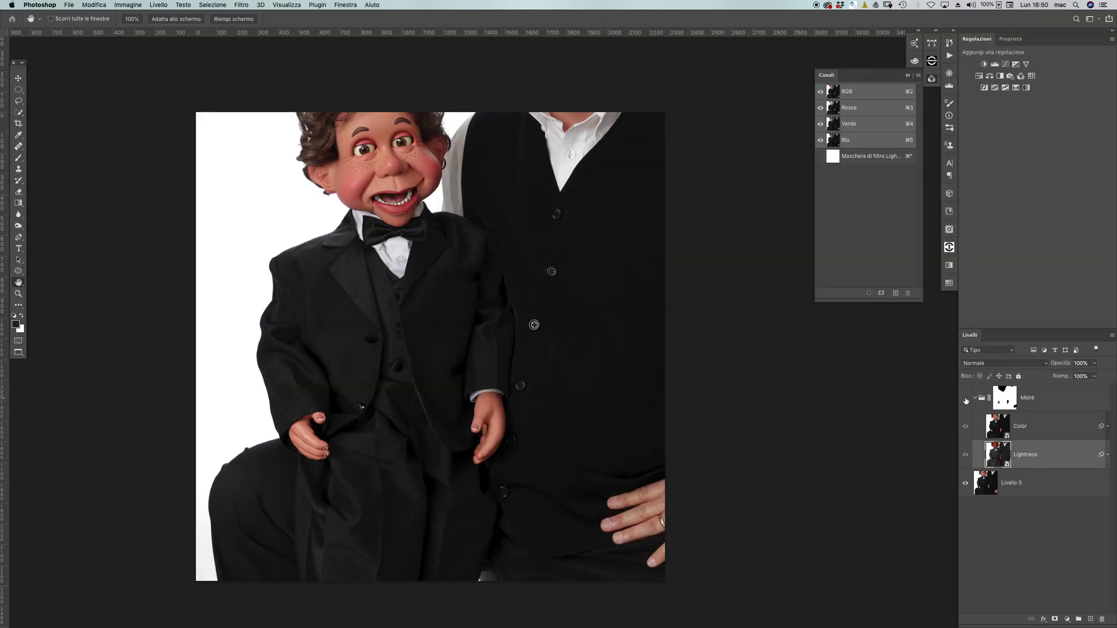
left_click(965, 399)
left_click(966, 398)
left_click(975, 398)
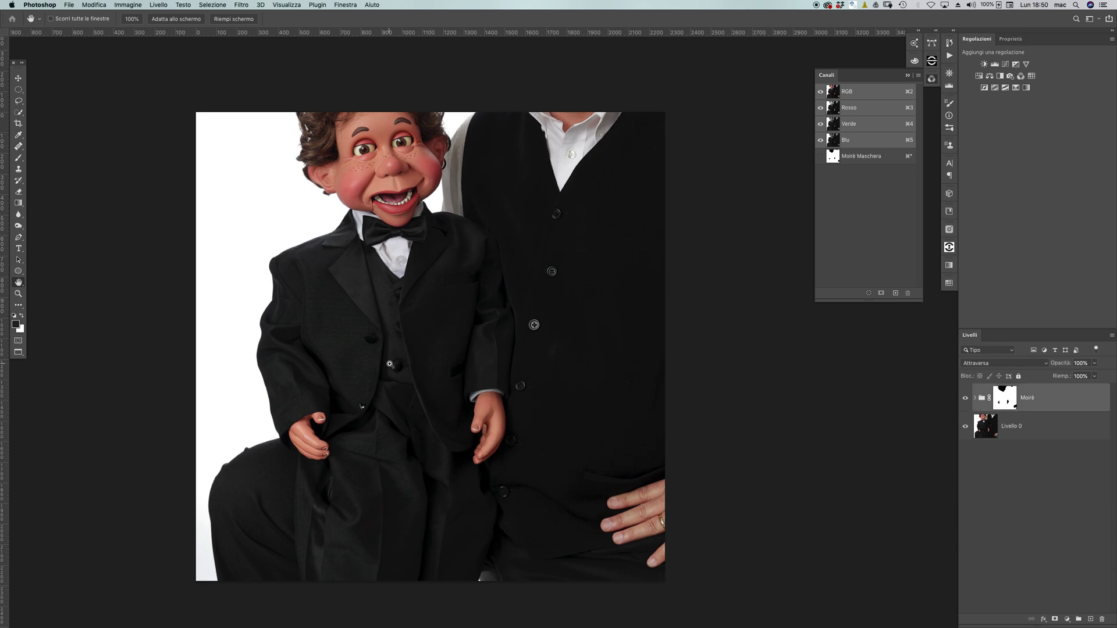
Step: Compare the puppet's jacket, hands and trousers in close-up with the Moirè group hidden and shown
scroll(411, 382, "up", 2)
left_click_drag(419, 386, 418, 358)
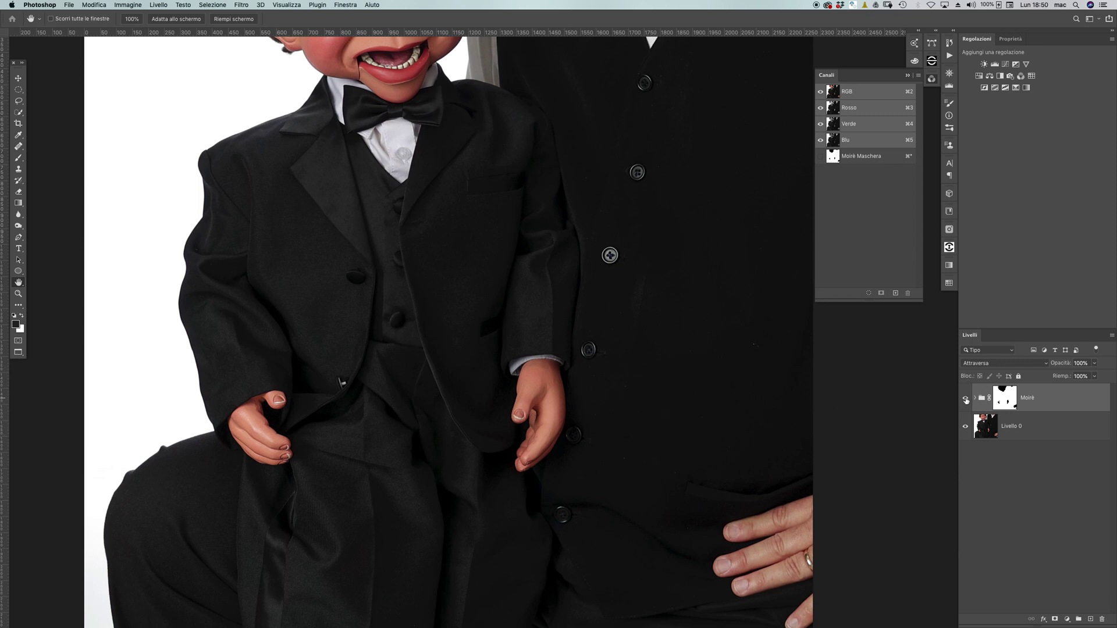
left_click(965, 399)
left_click(966, 399)
left_click(966, 398)
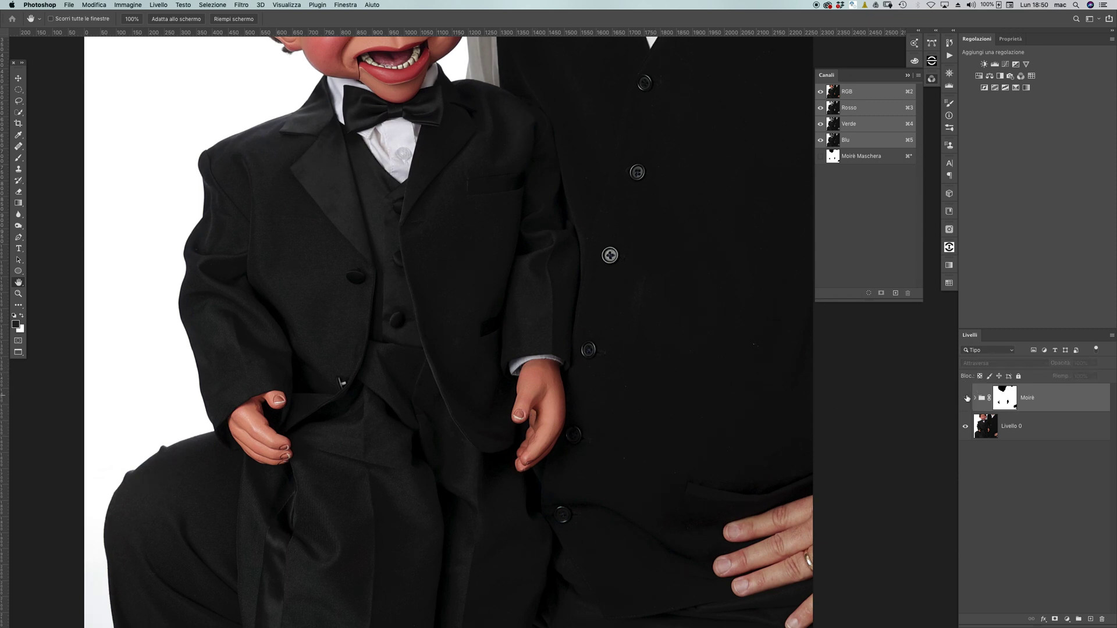
scroll(372, 518, "up", 2)
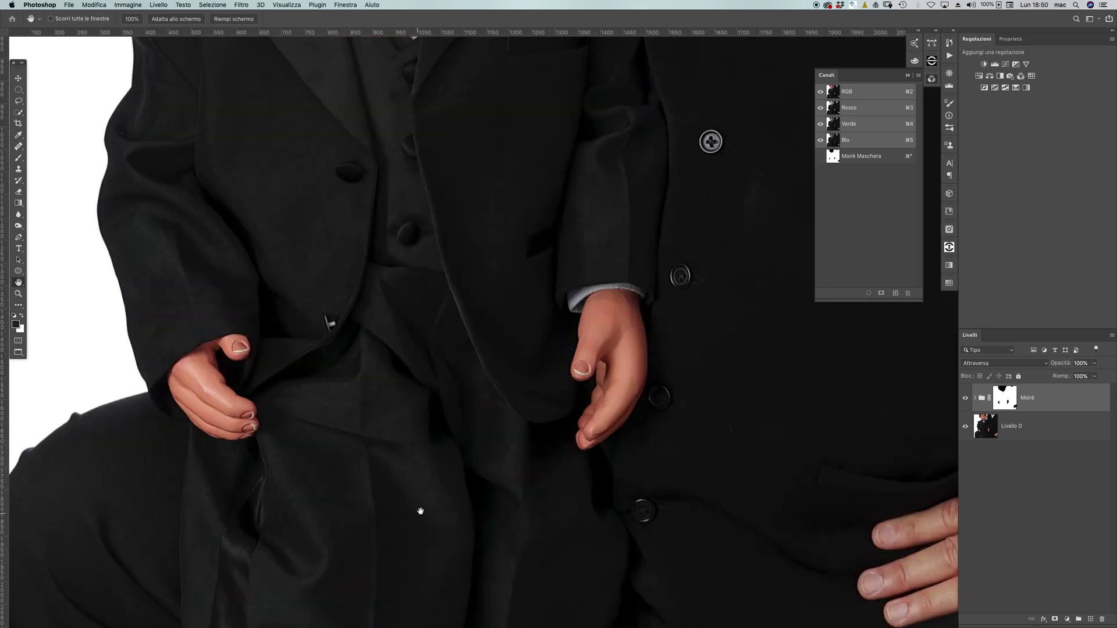
left_click_drag(419, 512, 471, 451)
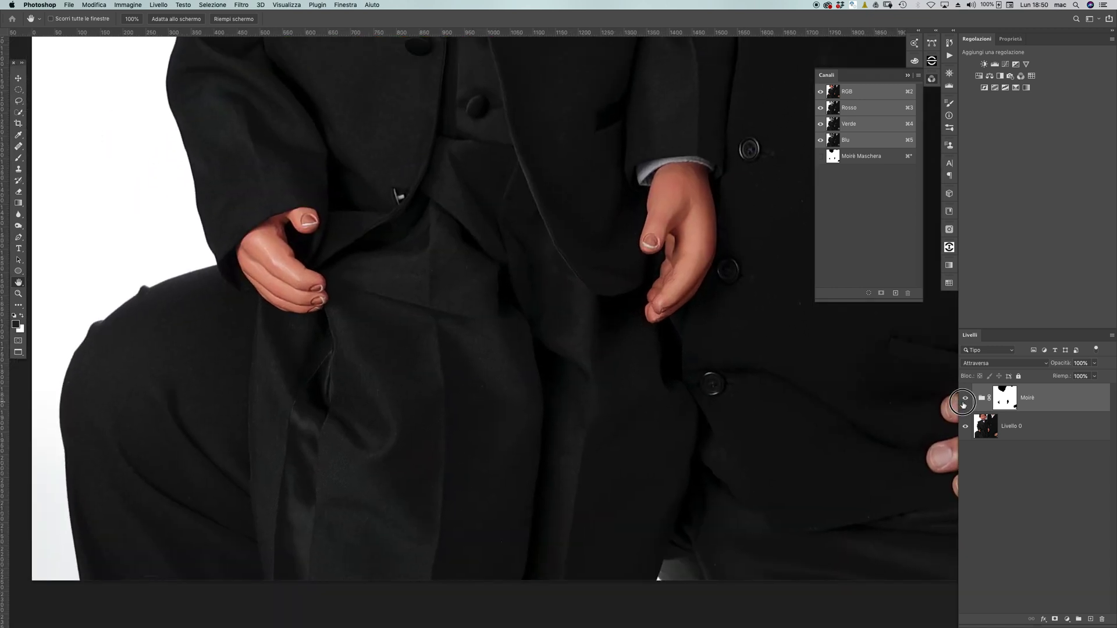
left_click(964, 401)
left_click(964, 400)
left_click(964, 401)
left_click(964, 401)
Step: Examine the fabric of the jacket, waistcoat and sleeve for moiré with the Moirè group switched off and on
scroll(750, 337, "up", 10)
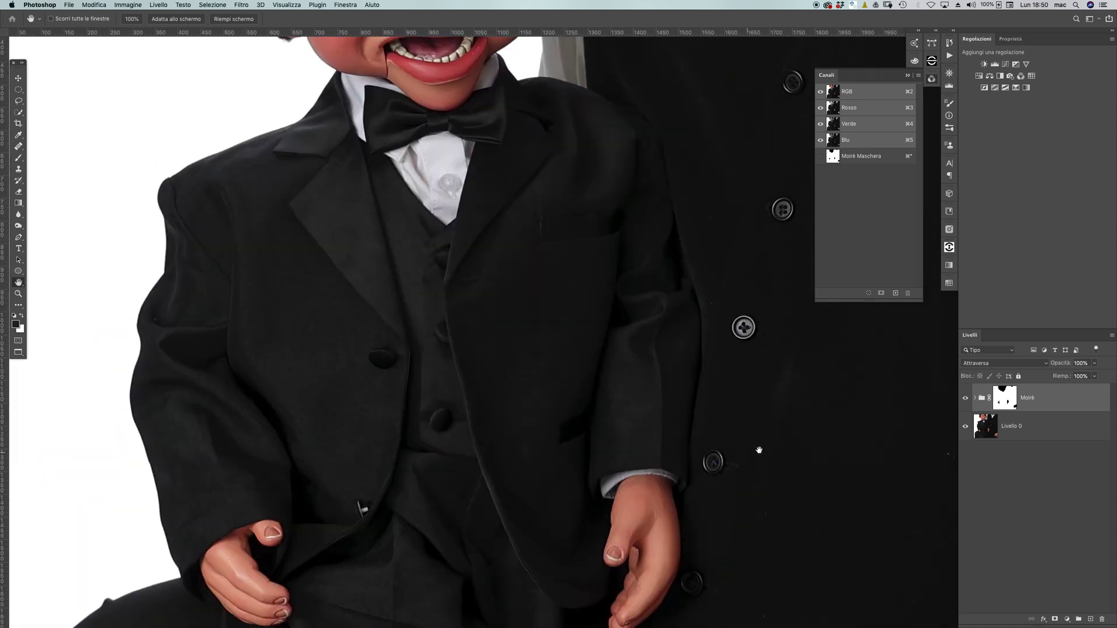
left_click(965, 400)
left_click(965, 400)
left_click(964, 400)
left_click(964, 399)
left_click(964, 397)
left_click(964, 398)
left_click(964, 397)
scroll(623, 374, "up", 3)
left_click(964, 397)
left_click(964, 397)
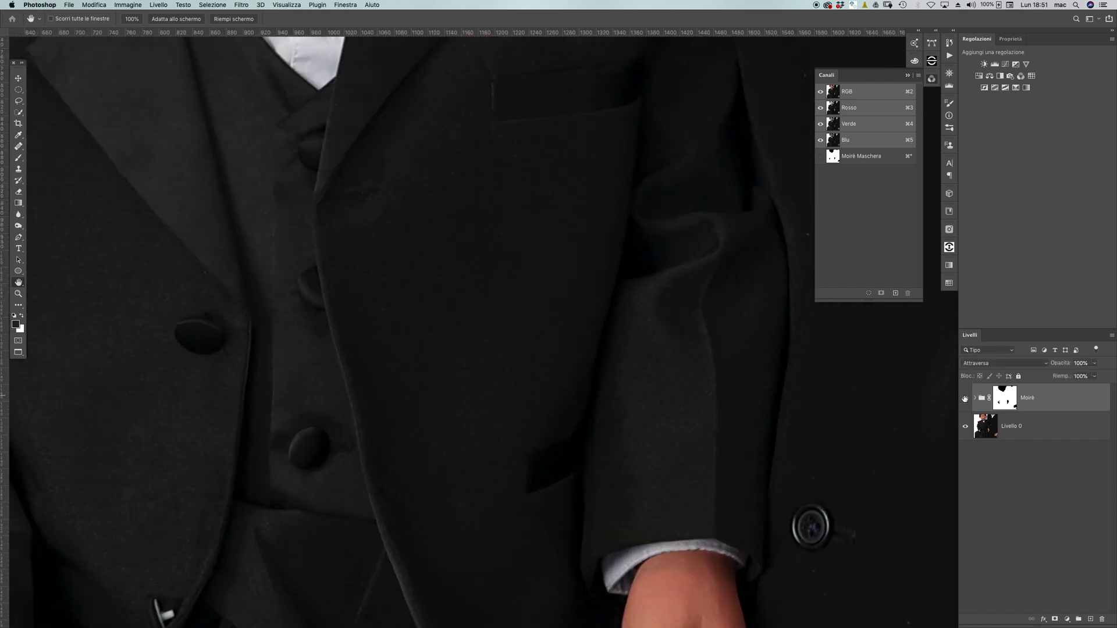
left_click(965, 397)
scroll(543, 387, "down", 3)
left_click_drag(462, 396, 533, 408)
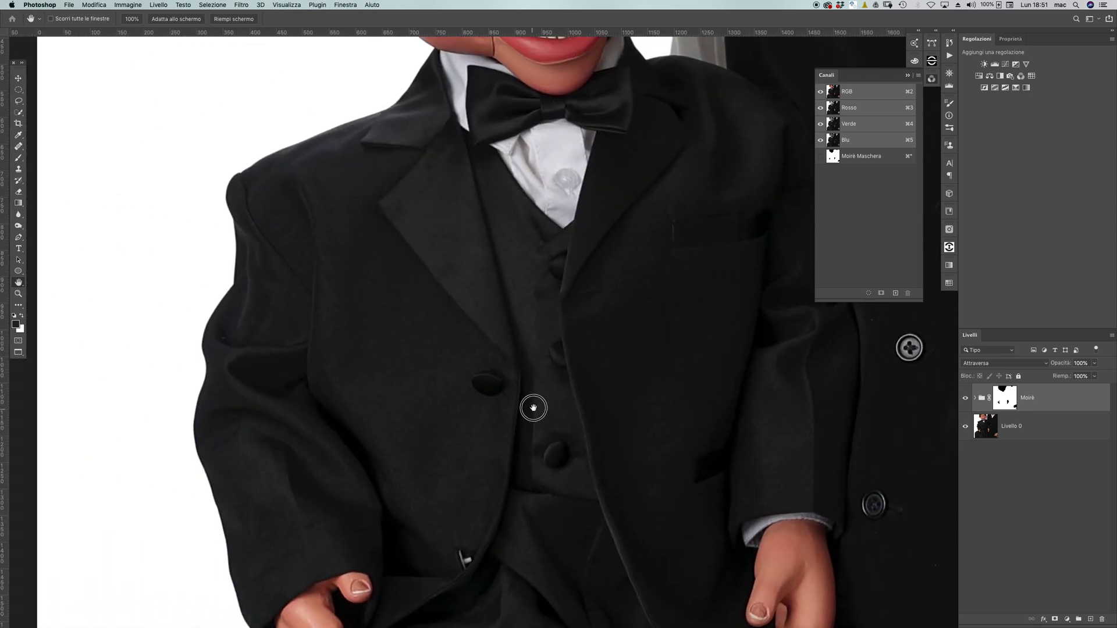
scroll(533, 407, "down", 2)
left_click(965, 397)
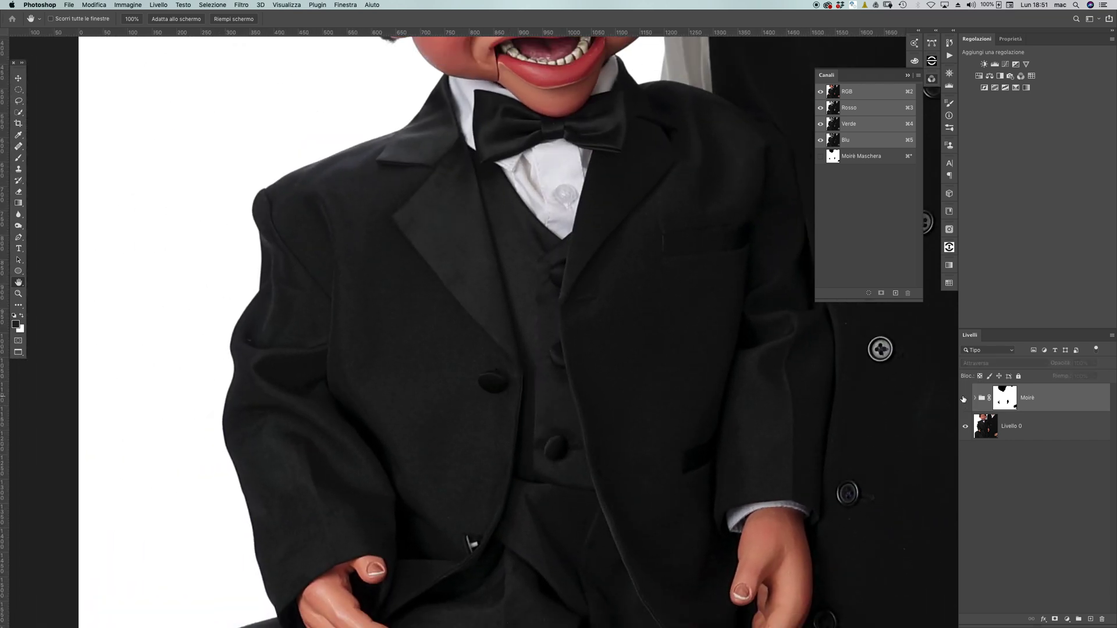
left_click(965, 398)
Step: Check the trousers, and compare the full picture with and without the Moirè correction
left_click_drag(635, 518, 650, 396)
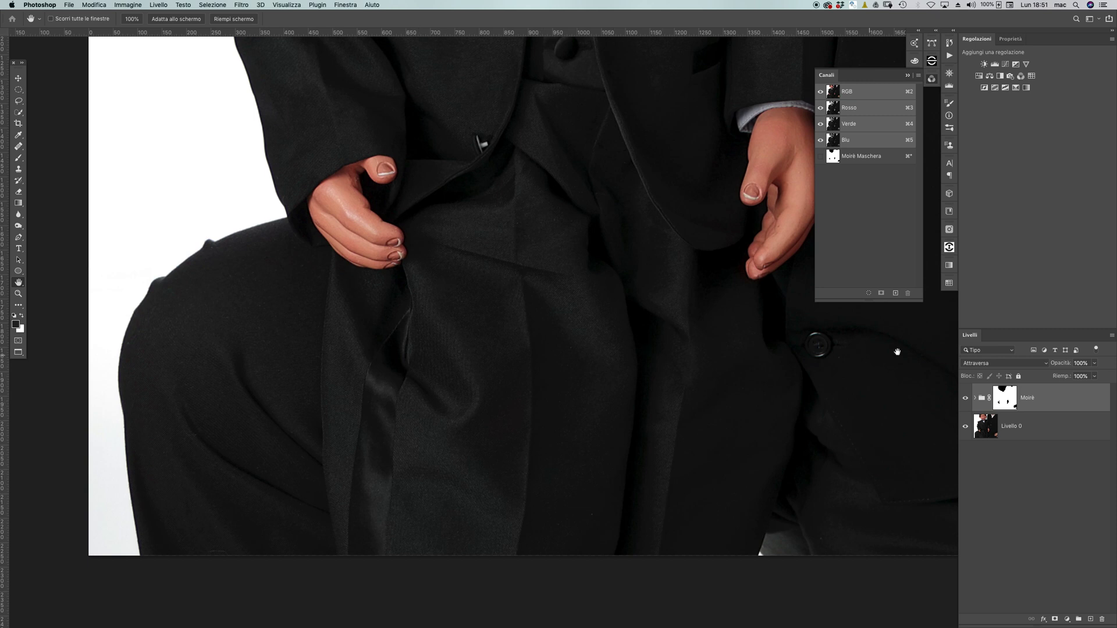
scroll(637, 341, "down", 3)
left_click_drag(637, 341, 571, 449)
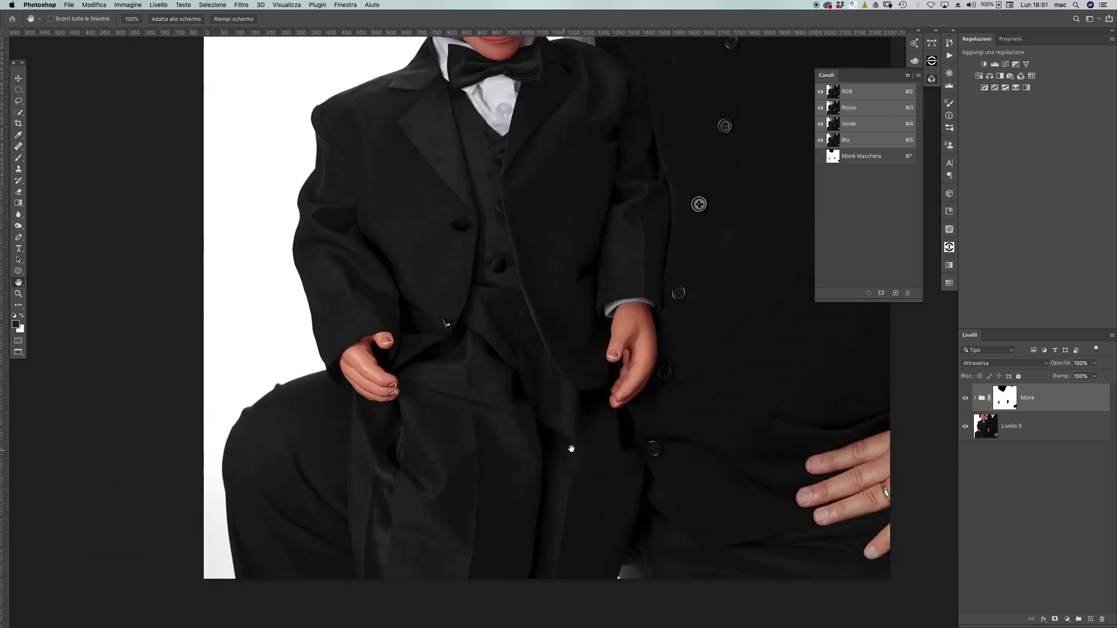
scroll(572, 448, "down", 5)
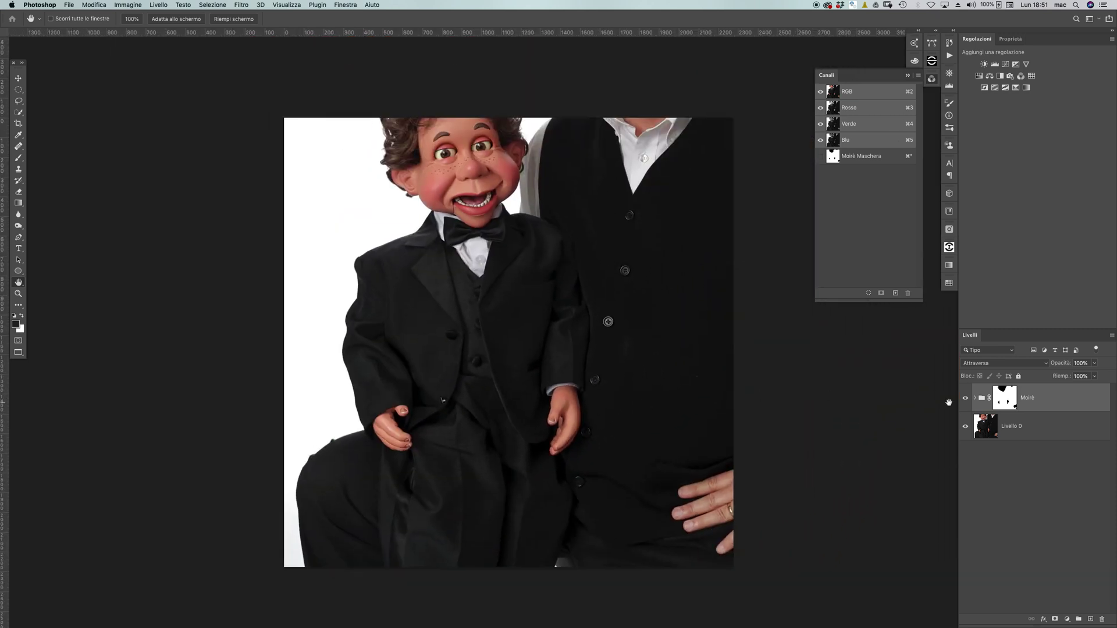
left_click(965, 398)
left_click(966, 398)
left_click_drag(570, 455, 549, 459)
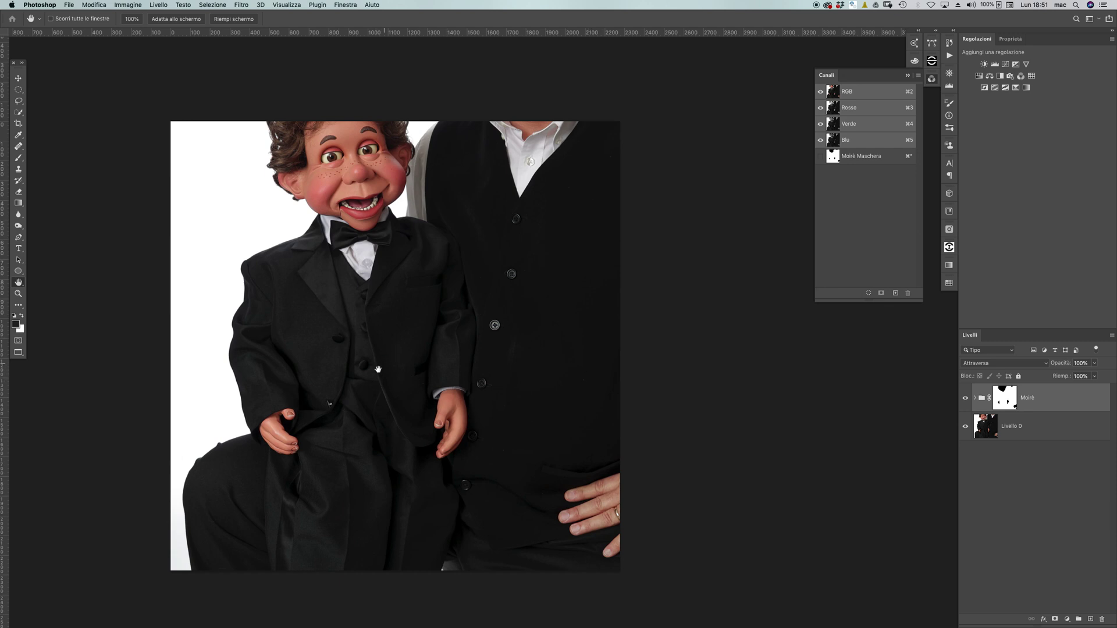
scroll(390, 474, "up", 3)
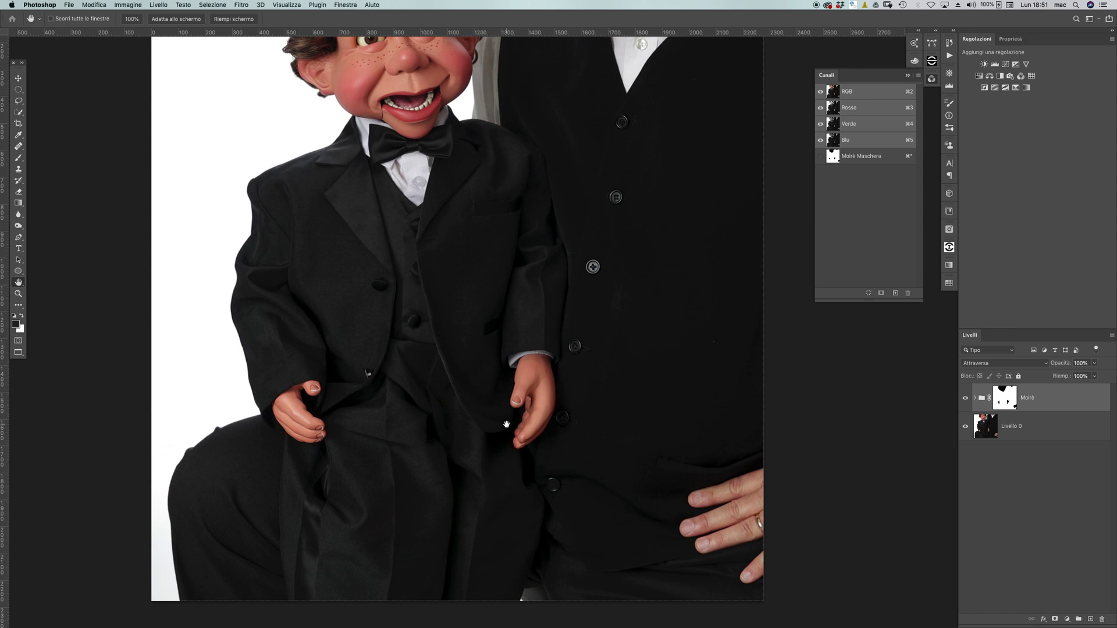
scroll(636, 274, "up", 2)
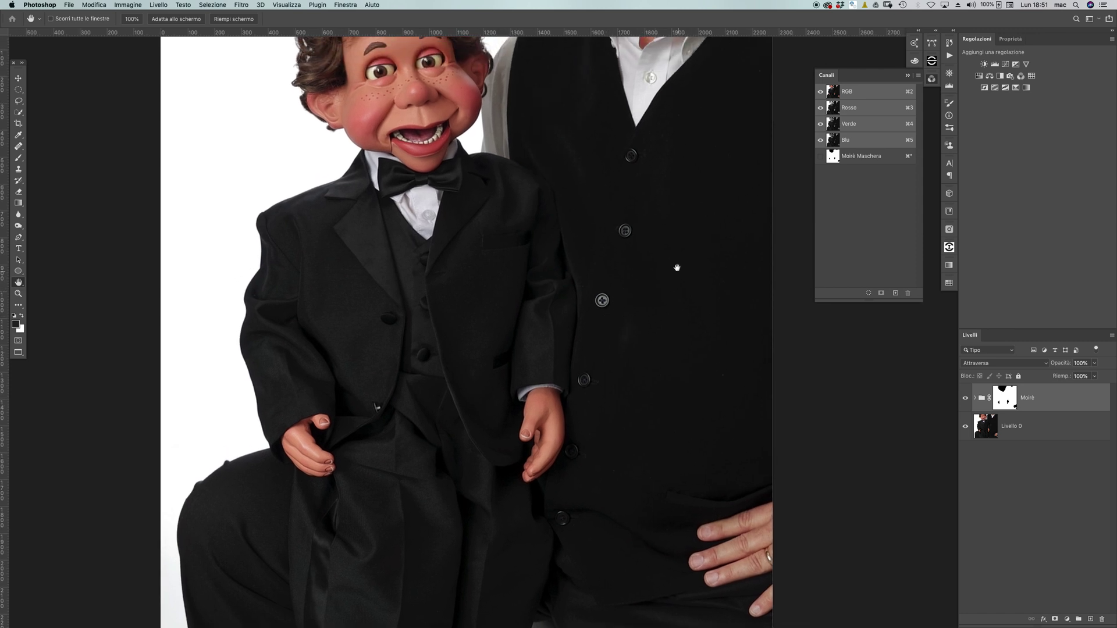